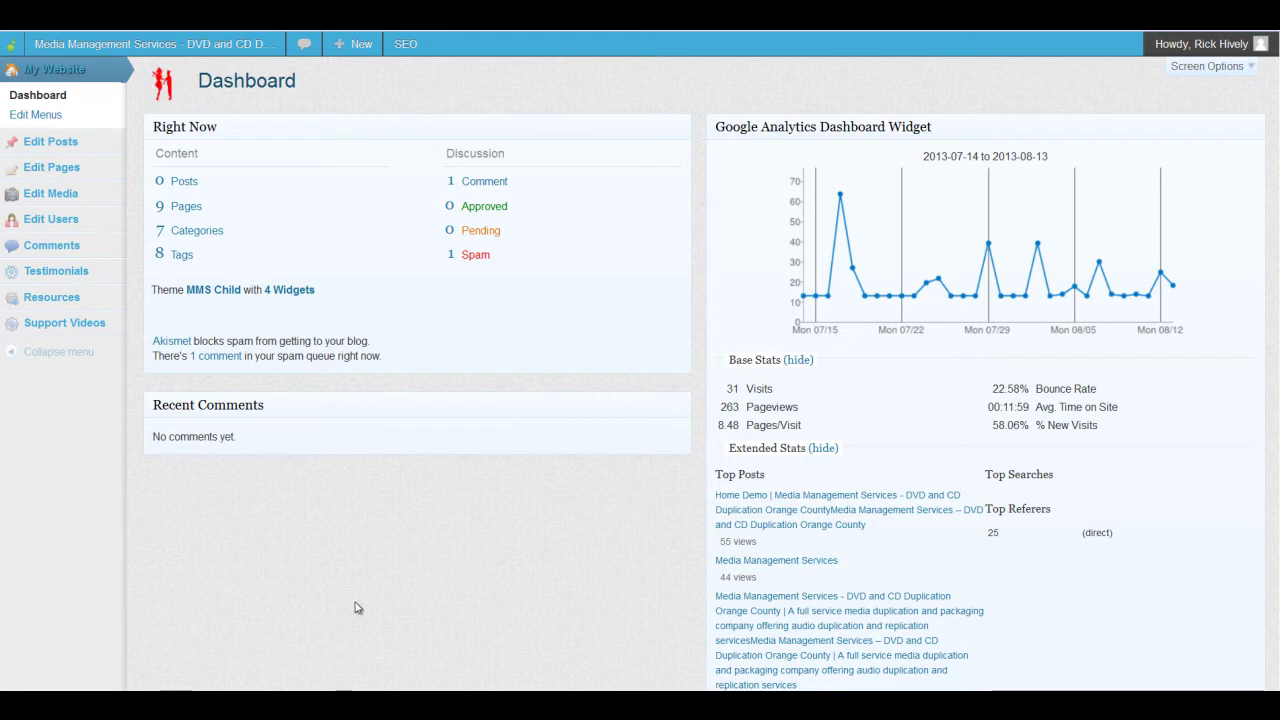
- Start a new post and set its WordPress SEO focus keyword to the suggested phrase "cheese pizza"
mouse_move(62, 142)
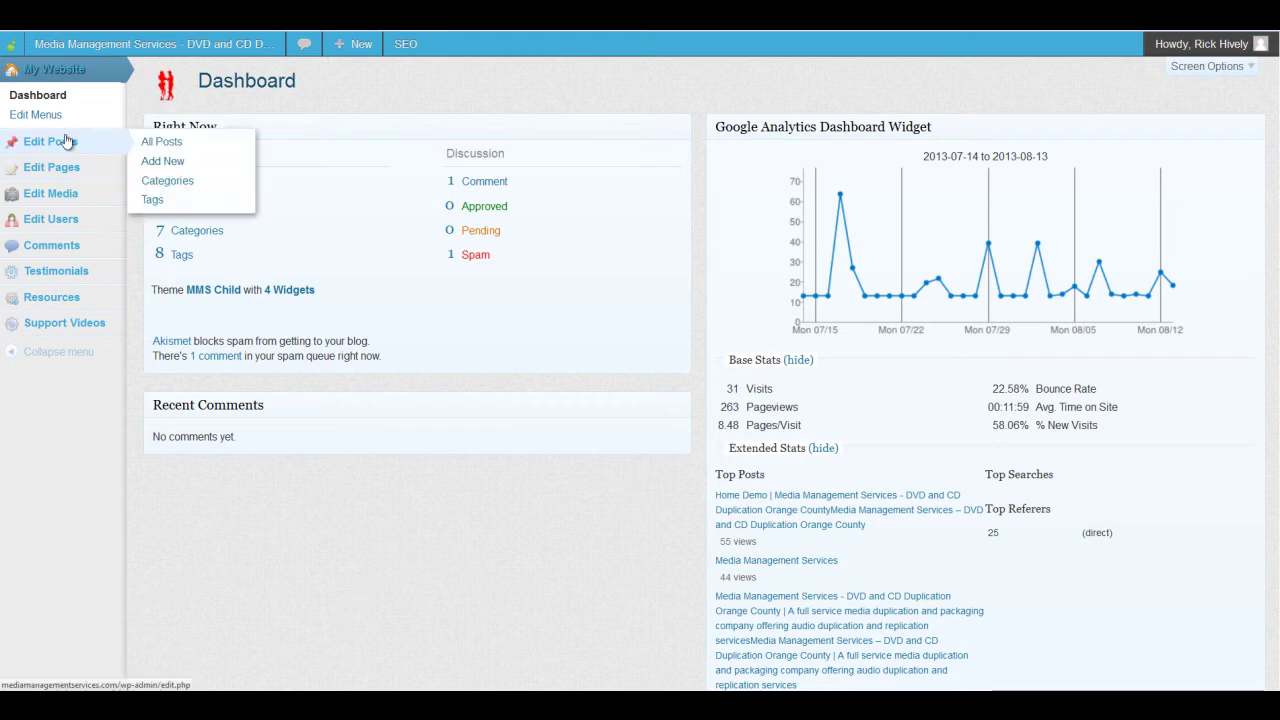
left_click(161, 162)
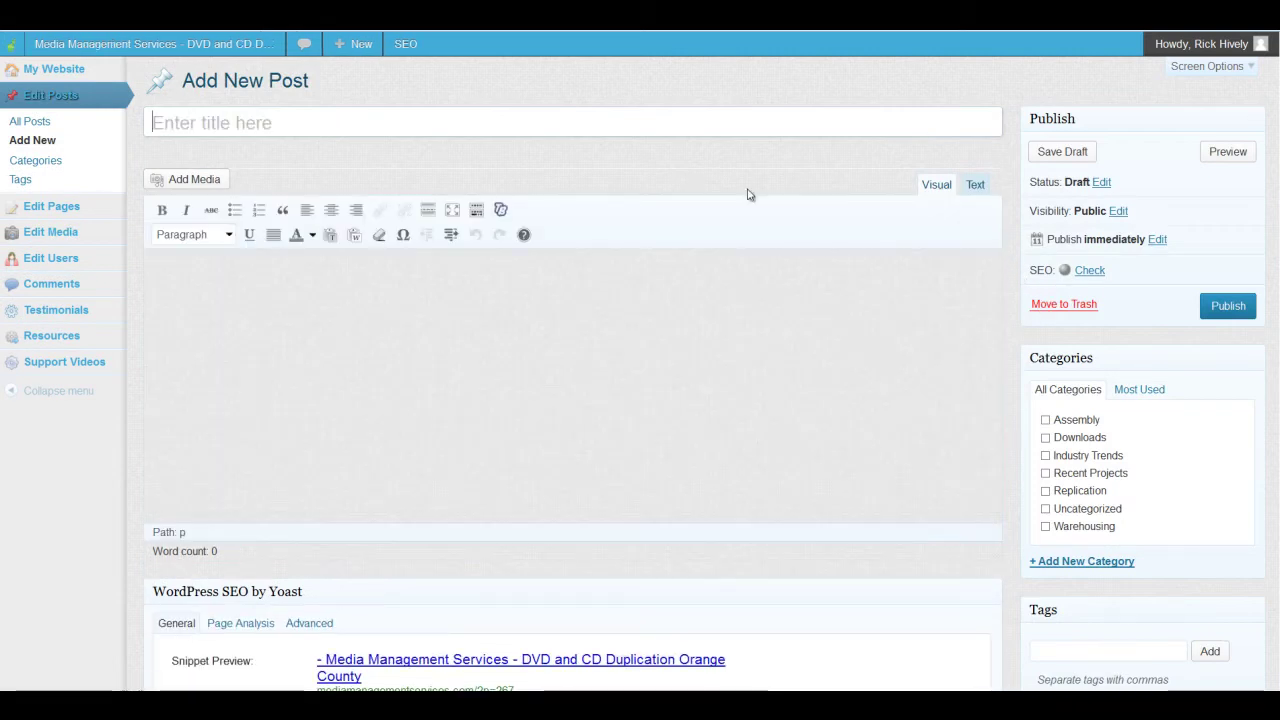
scroll(1040, 365, "down", 3)
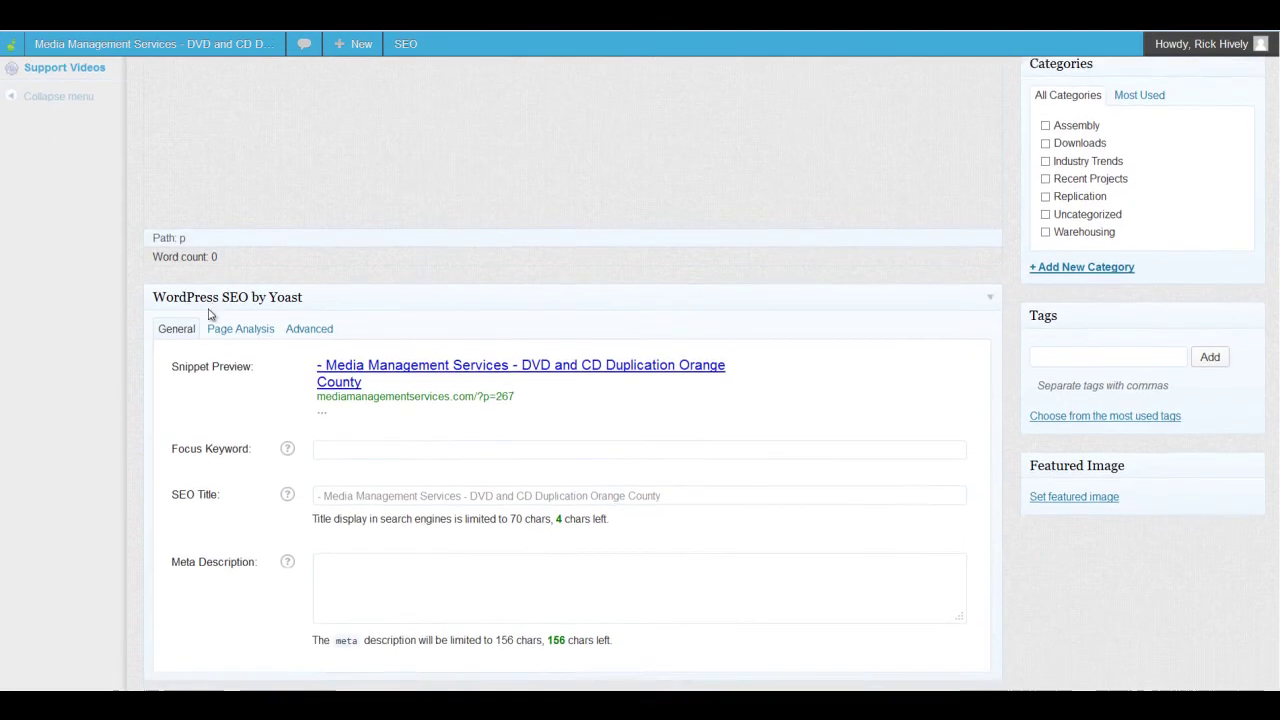
scroll(451, 323, "down", 2)
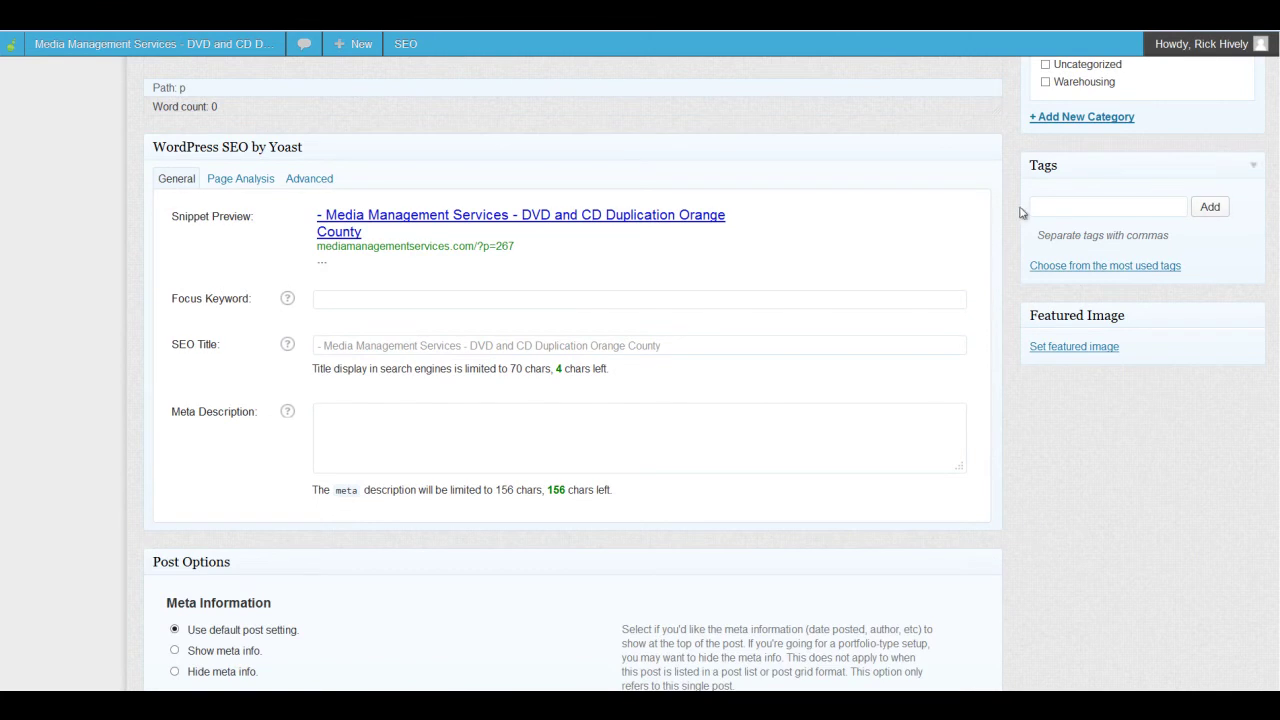
scroll(437, 306, "up", 2)
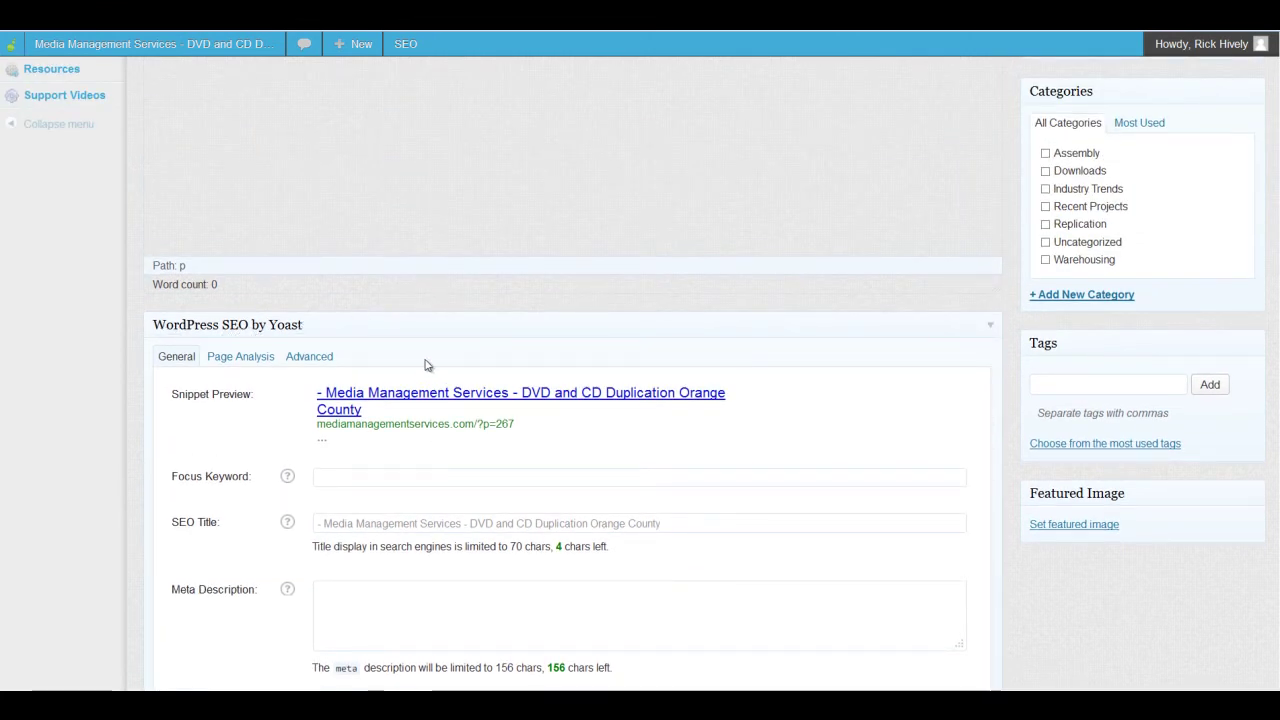
left_click(332, 479)
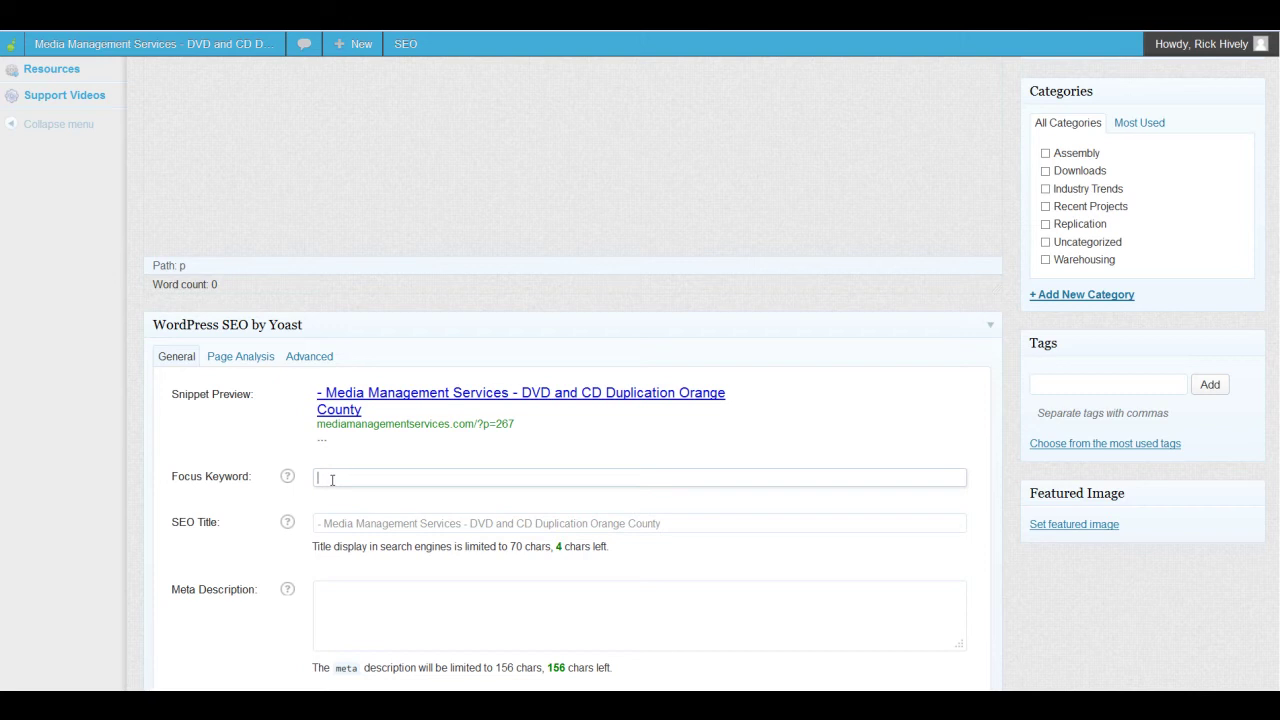
left_click(332, 480)
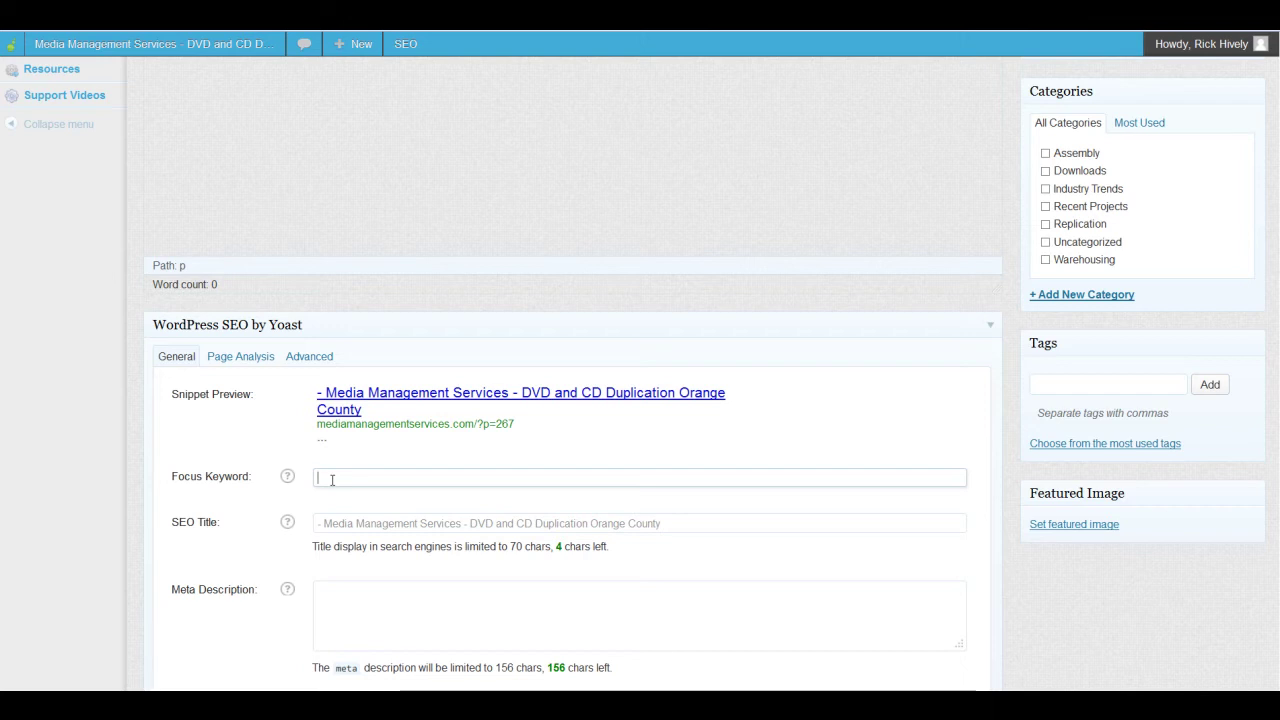
type("cheese piza")
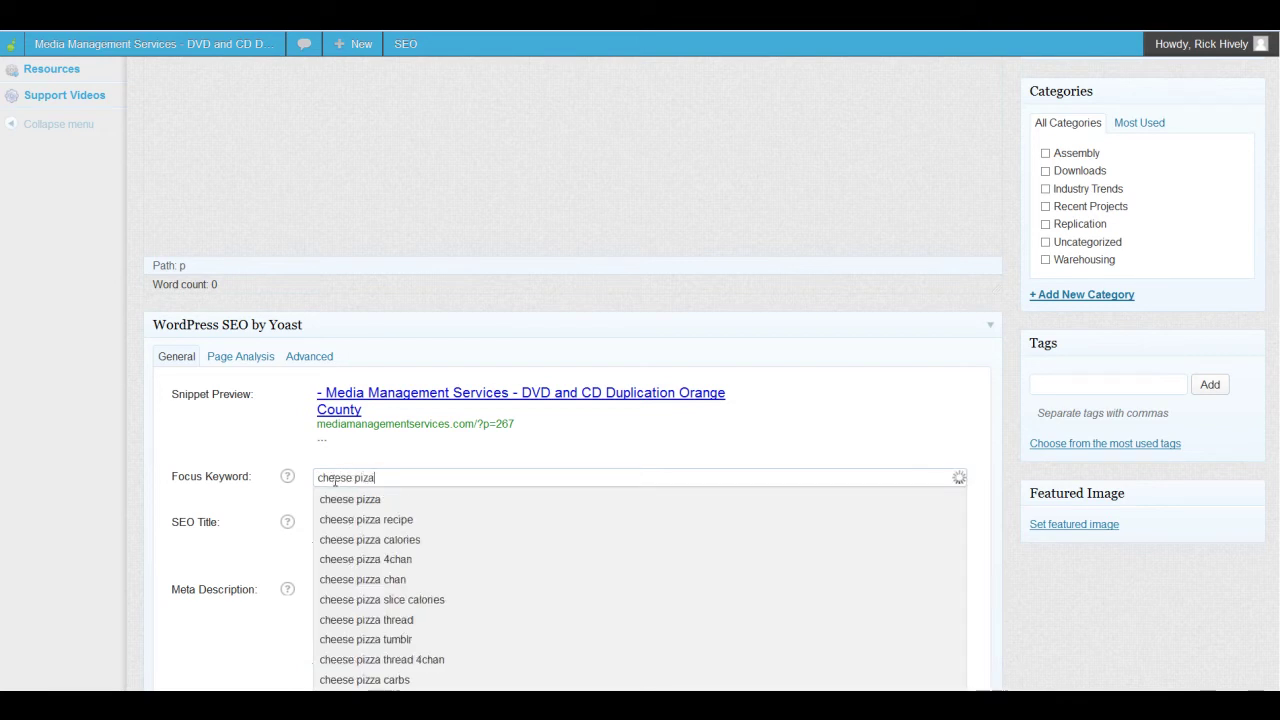
left_click(379, 506)
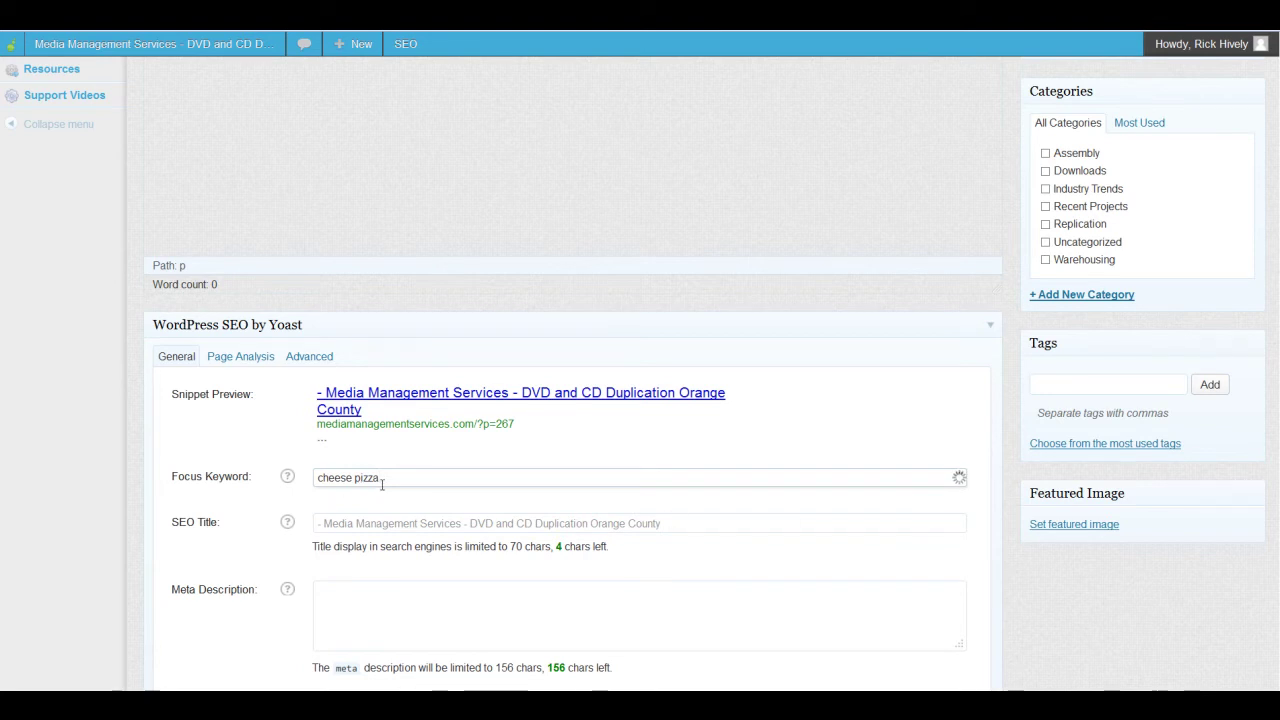
- Title the post "Why I Love Cheese Pizza"
scroll(838, 515, "up", 3)
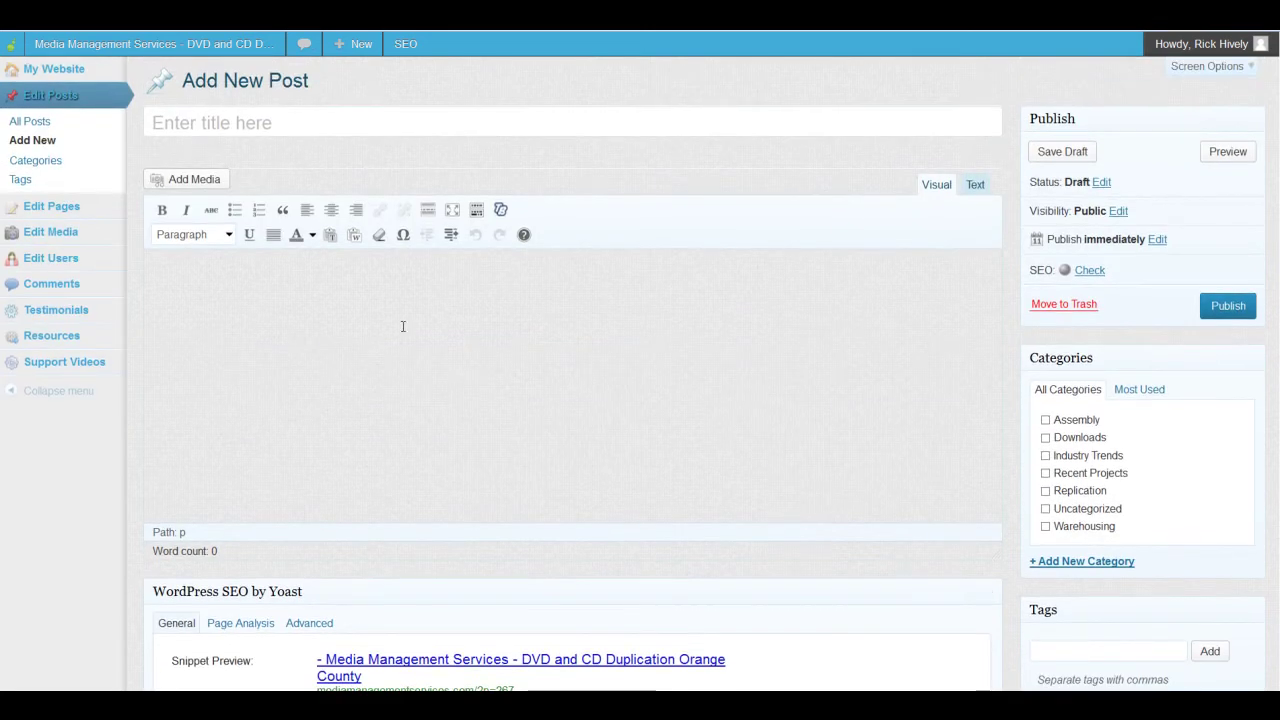
left_click(242, 126)
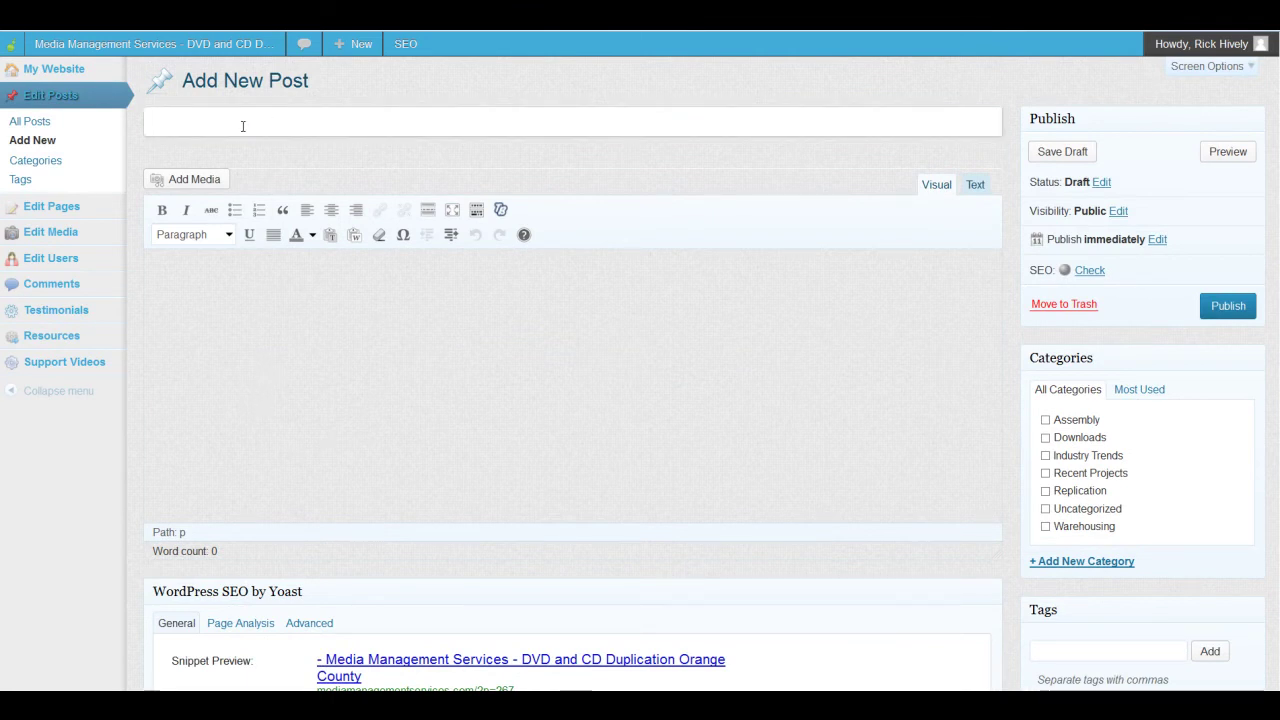
type("Why I")
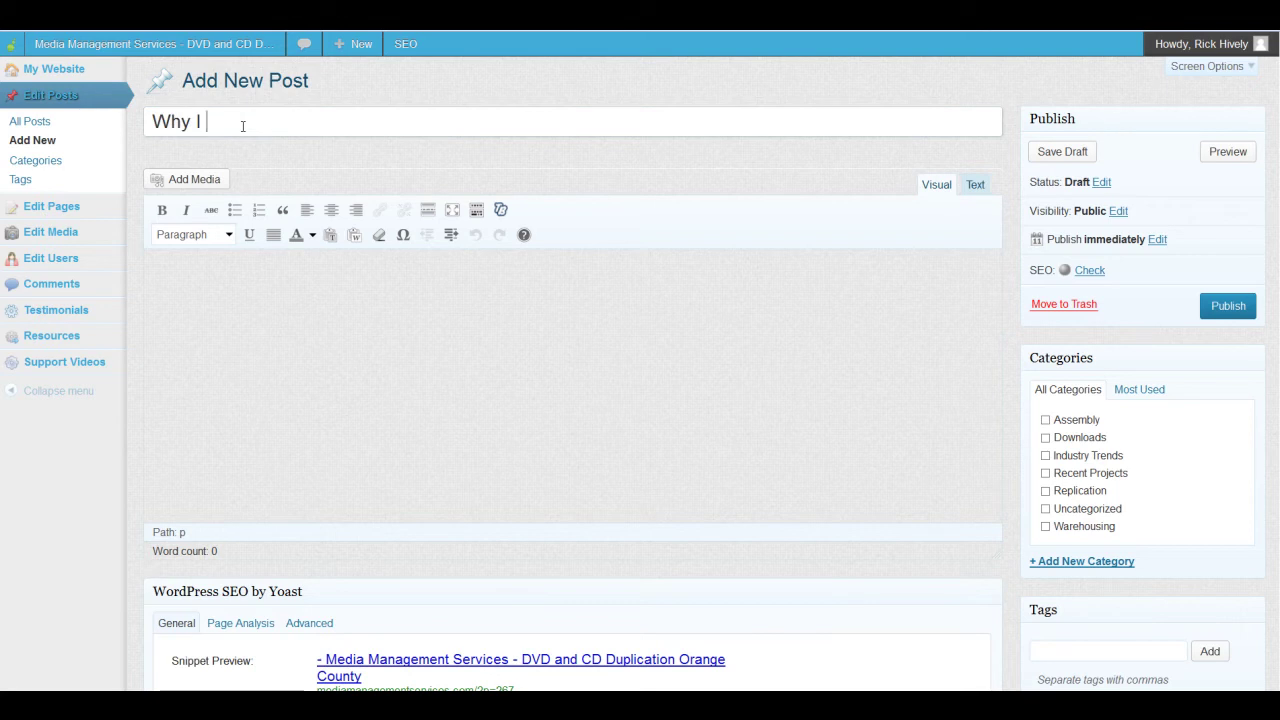
type(" Love Cheese Piza")
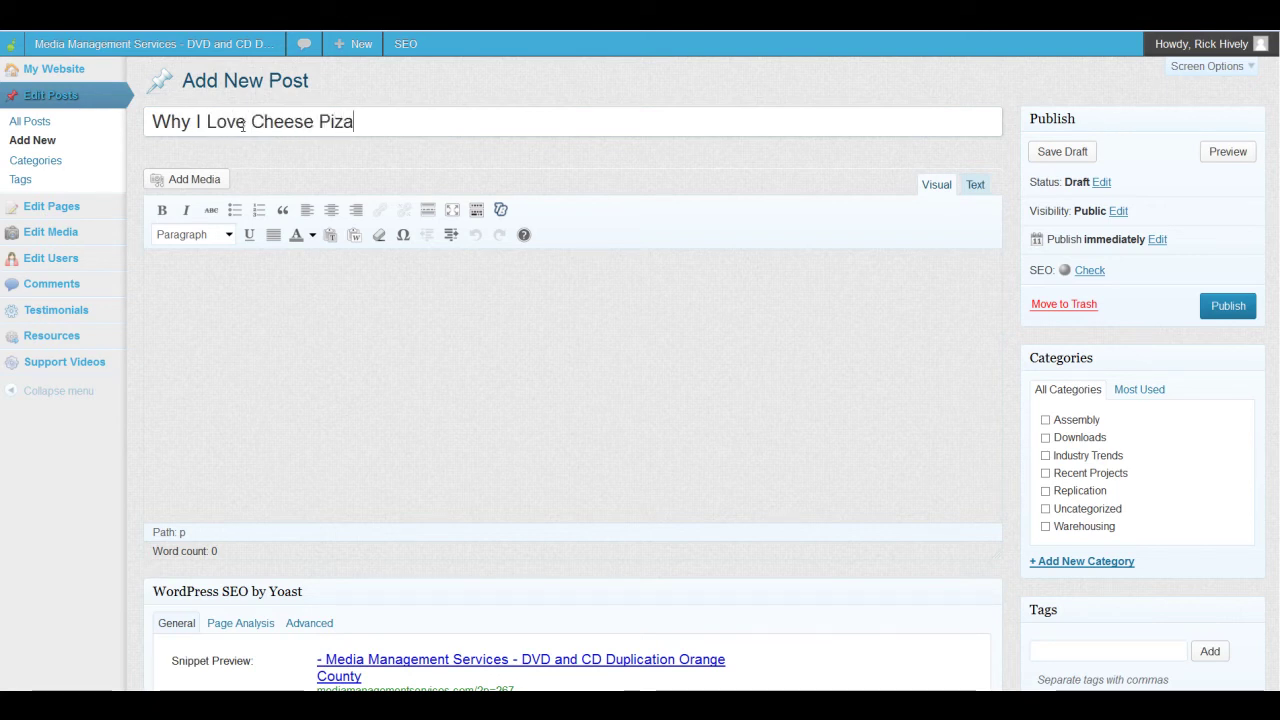
key("BackSpace")
type("za")
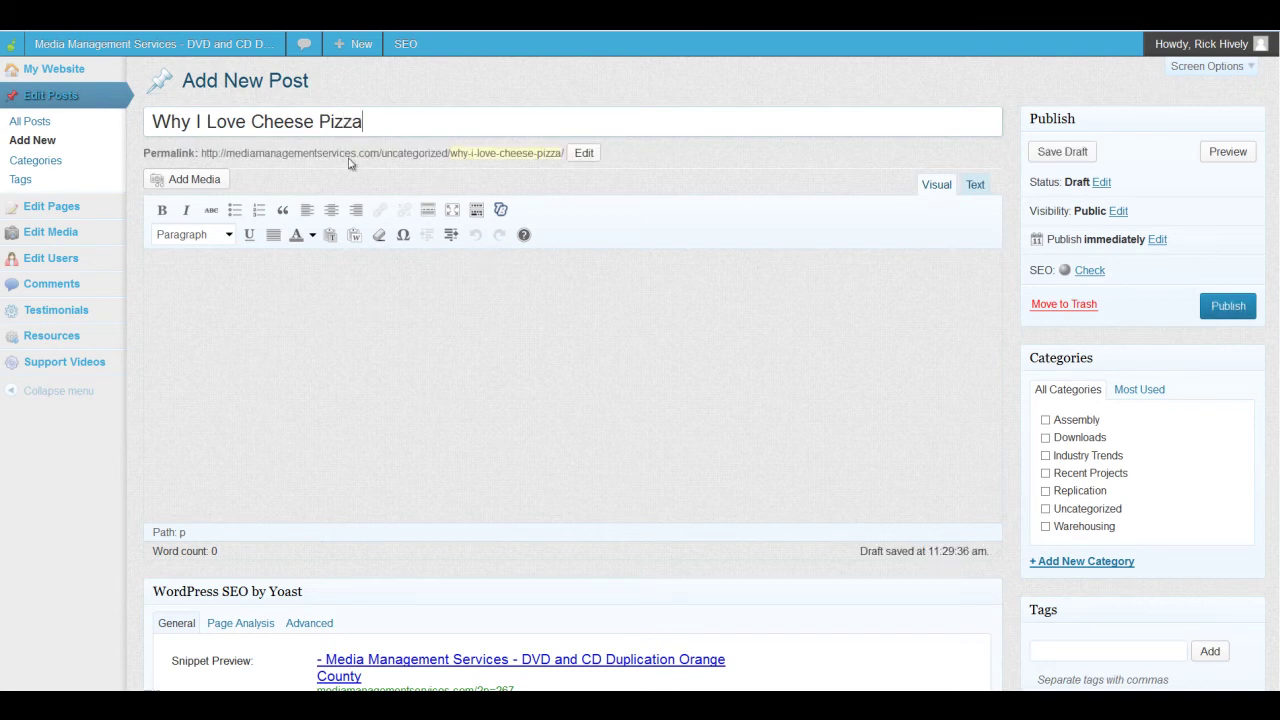
- Examine the permalink's base address and editable slug, compare them with the post title, and close the slug editor
left_click_drag(368, 122, 429, 155)
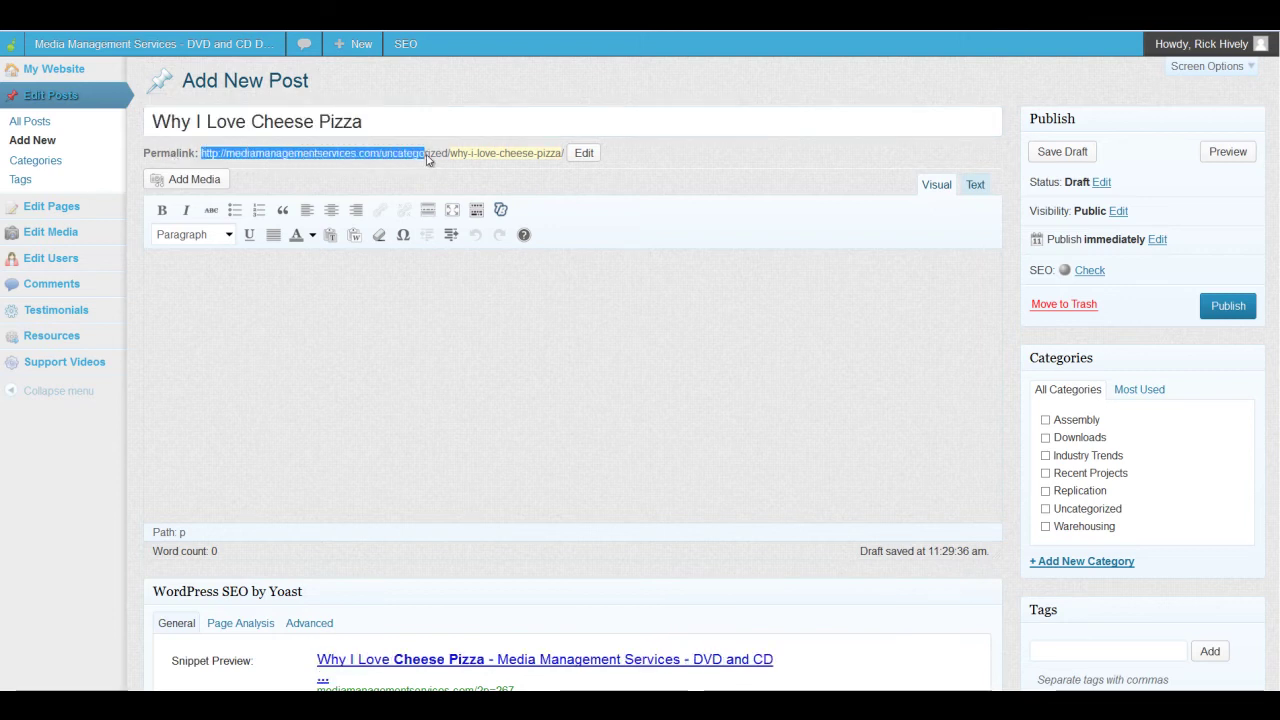
left_click(452, 156)
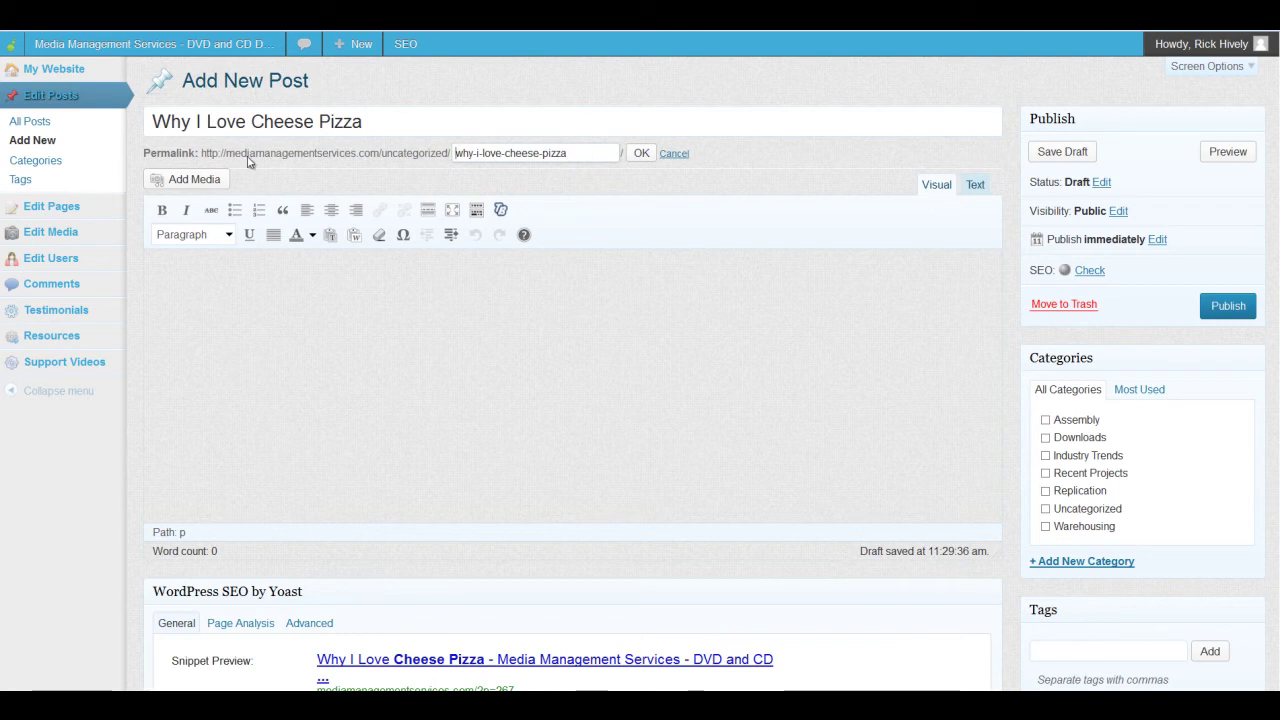
left_click_drag(388, 157, 417, 157)
left_click(418, 160)
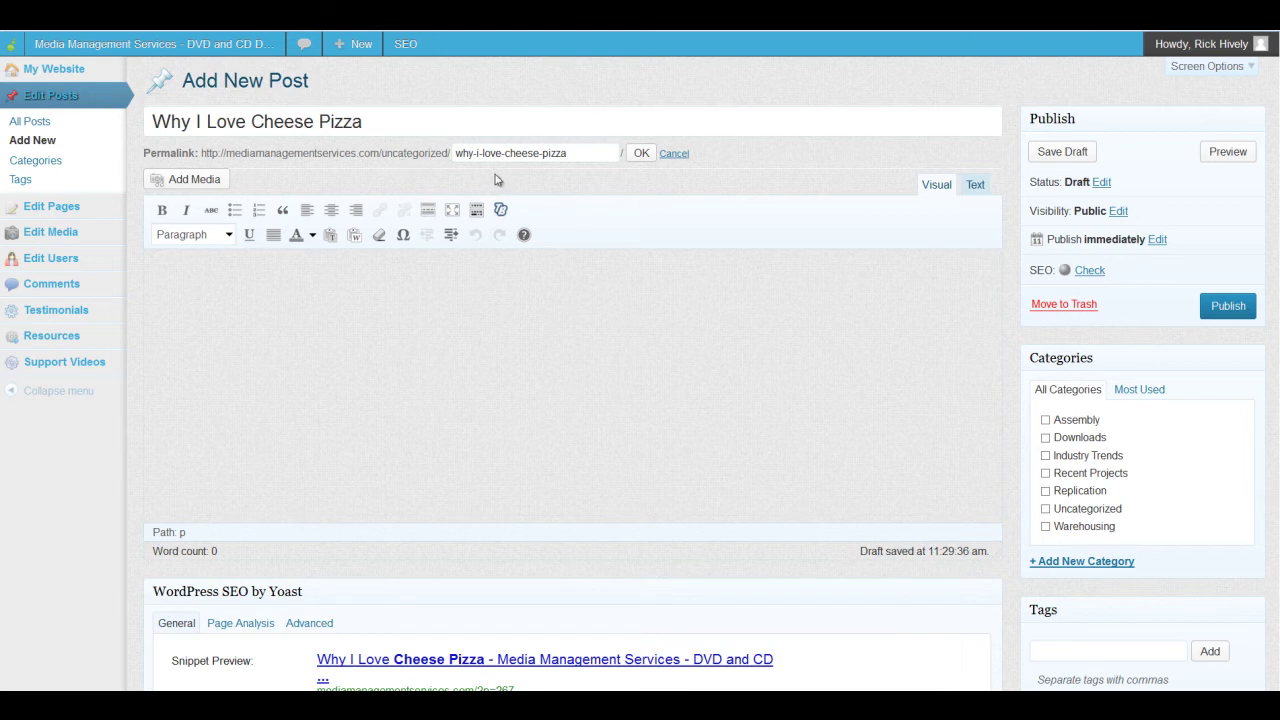
left_click_drag(456, 155, 576, 151)
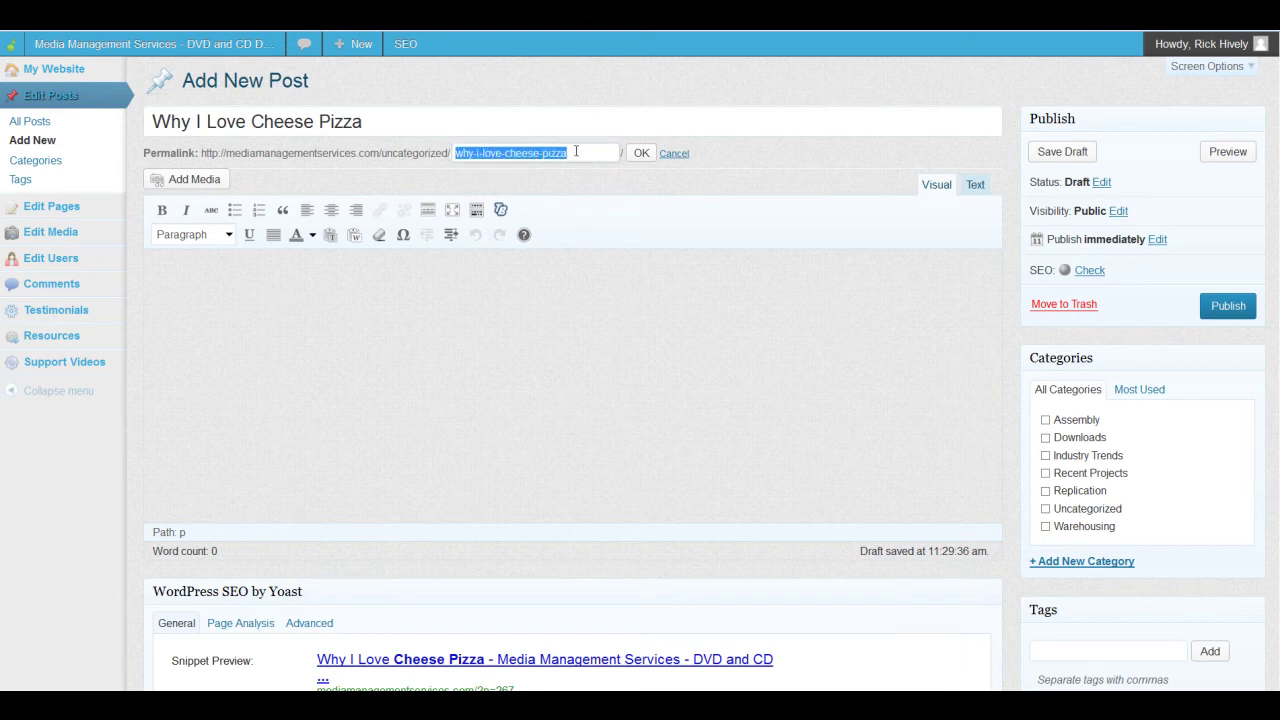
left_click(506, 153)
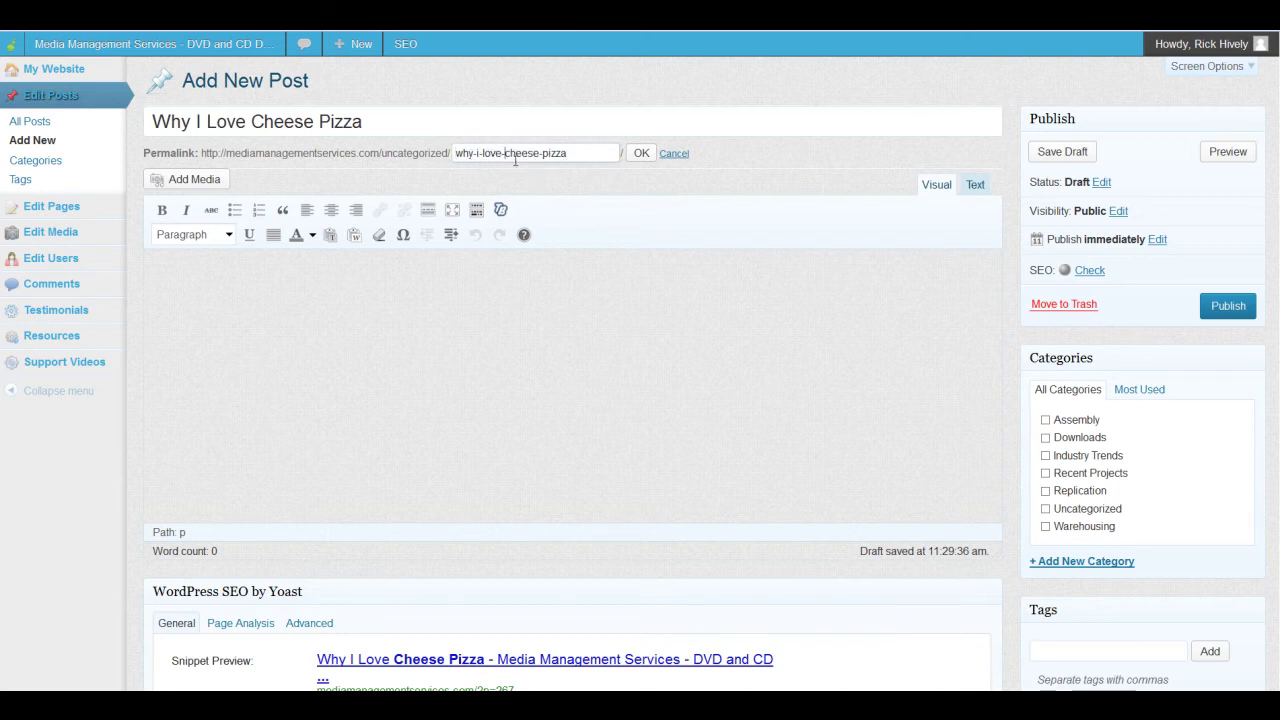
left_click_drag(386, 131, 150, 128)
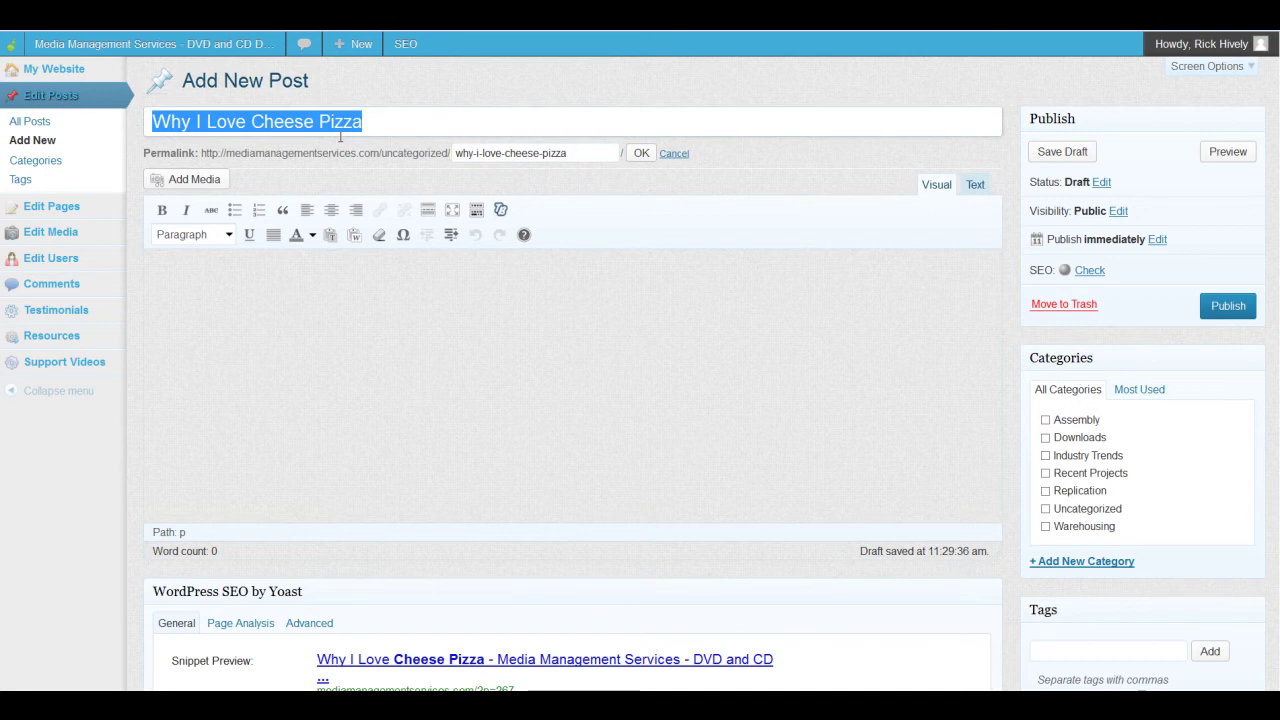
left_click(569, 180)
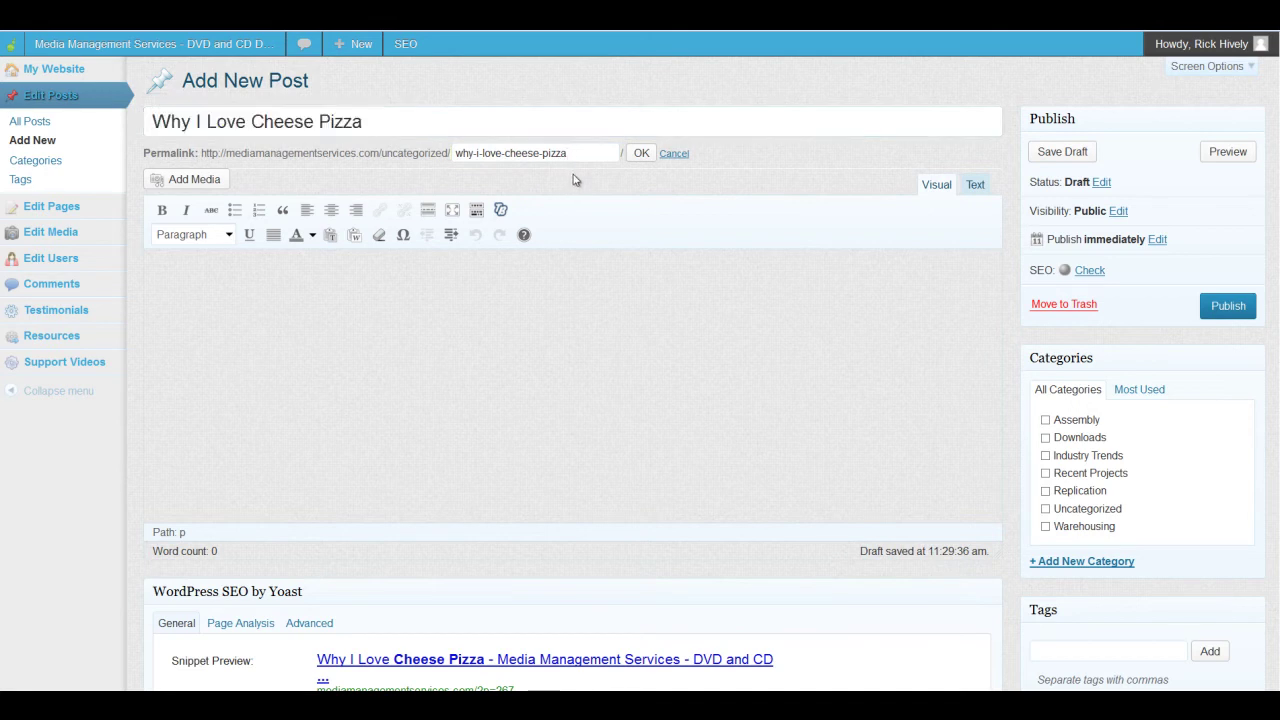
left_click(640, 154)
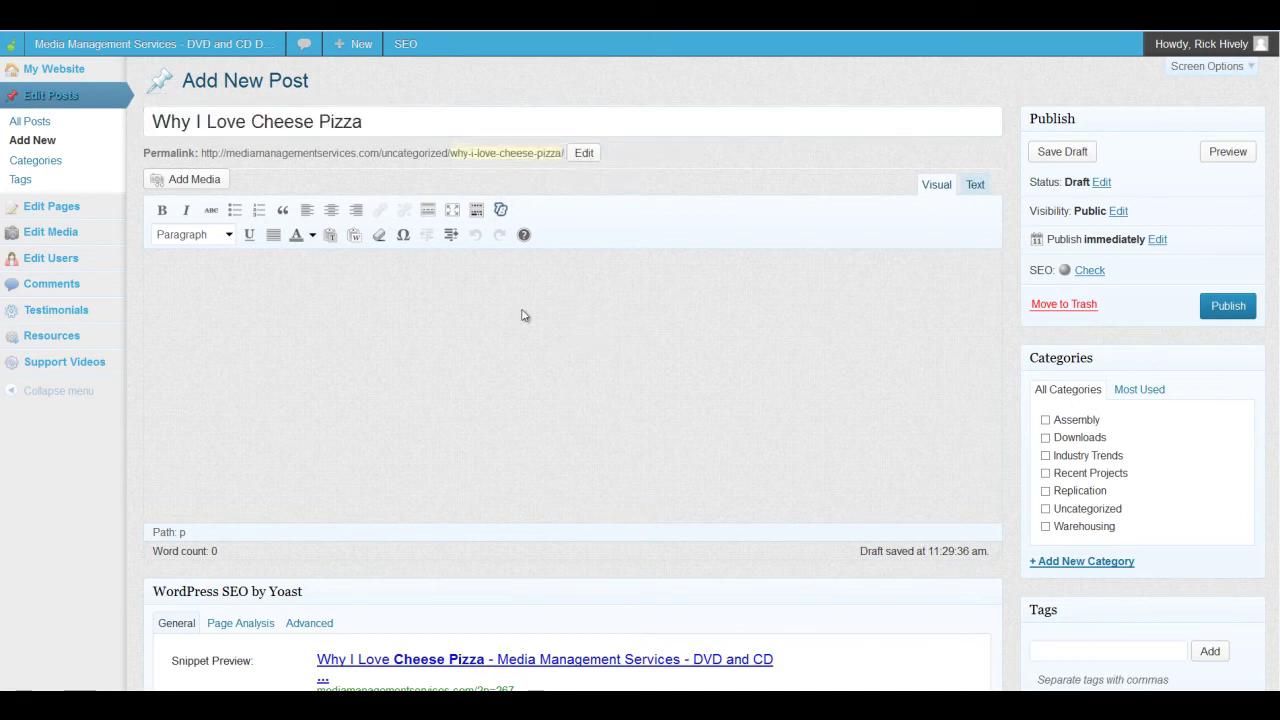
- Write the sentence "The top 5 reasons why I love cheese pizza." as the post's body
left_click(236, 302)
scroll(400, 352, "down", 2)
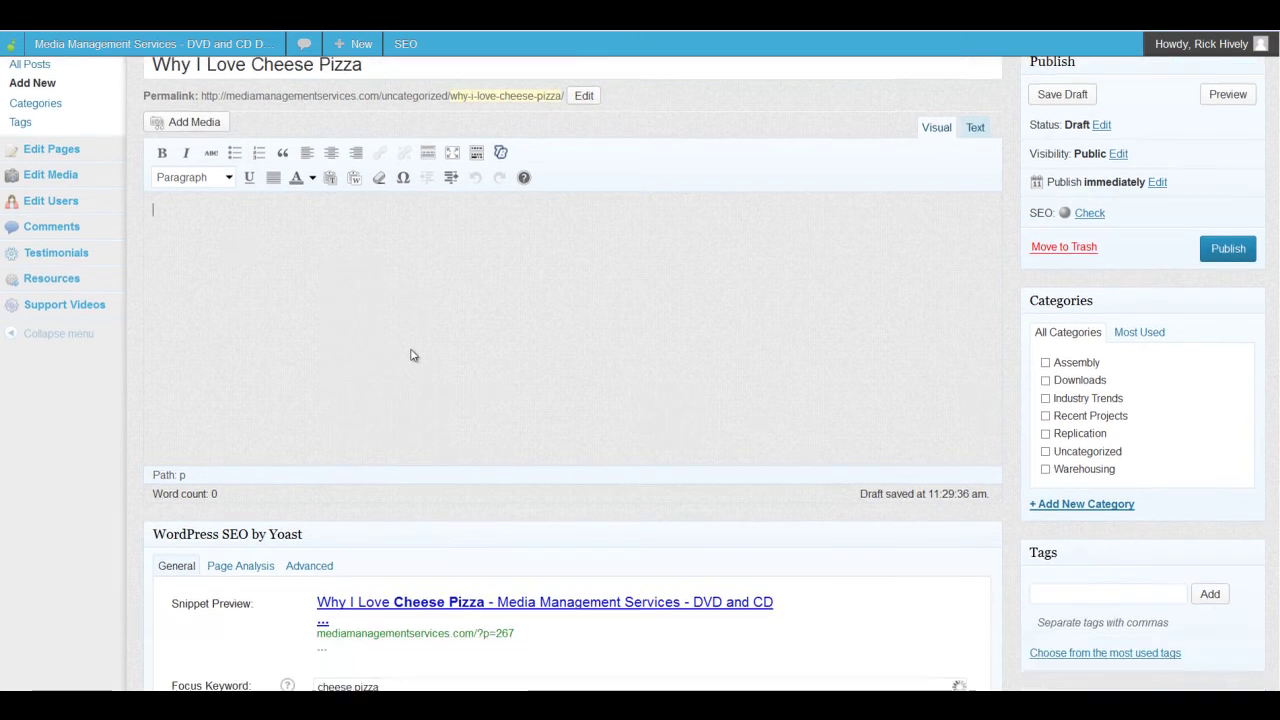
scroll(408, 351, "up", 1)
scroll(297, 294, "up", 1)
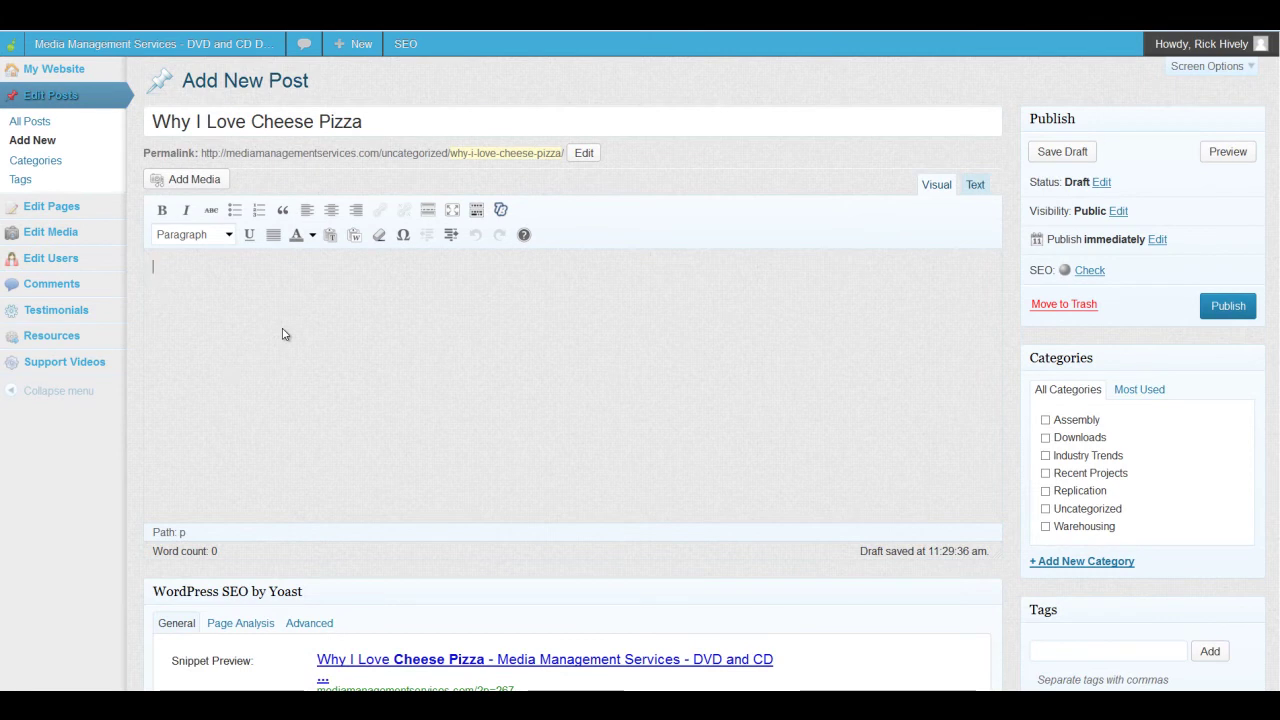
type("The top 5 reasons why I")
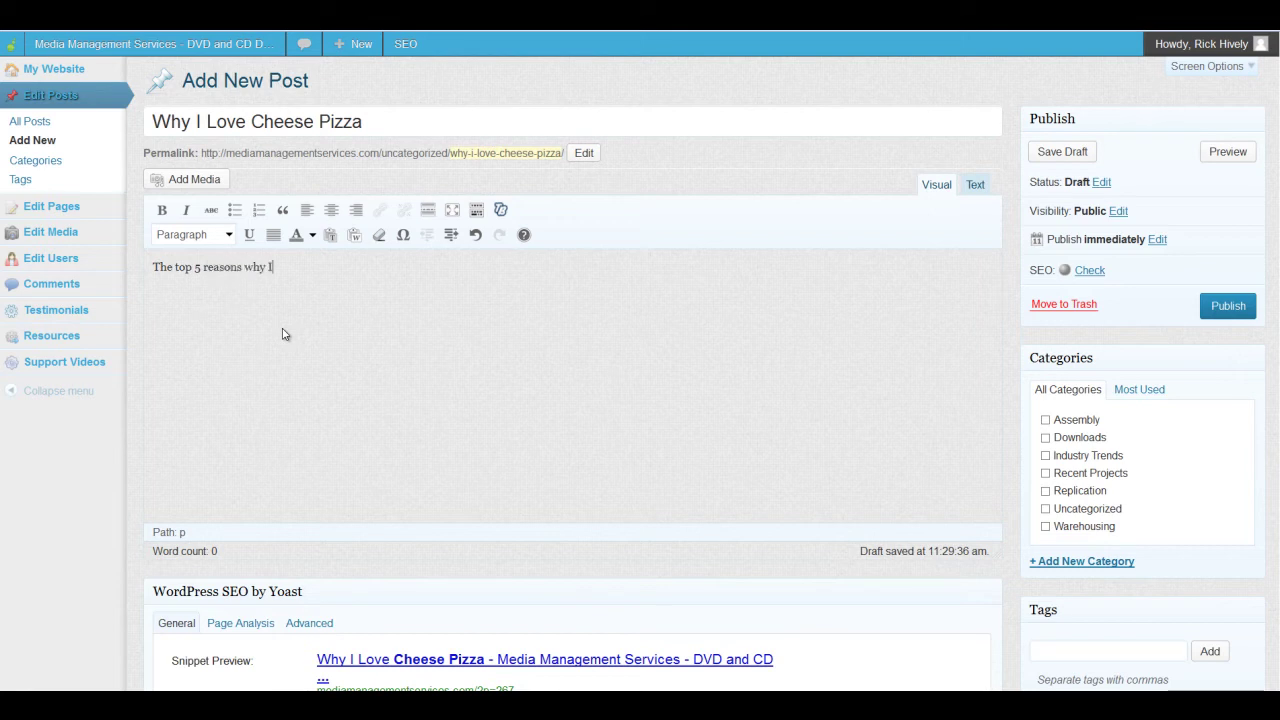
type(" love cheese pizza are")
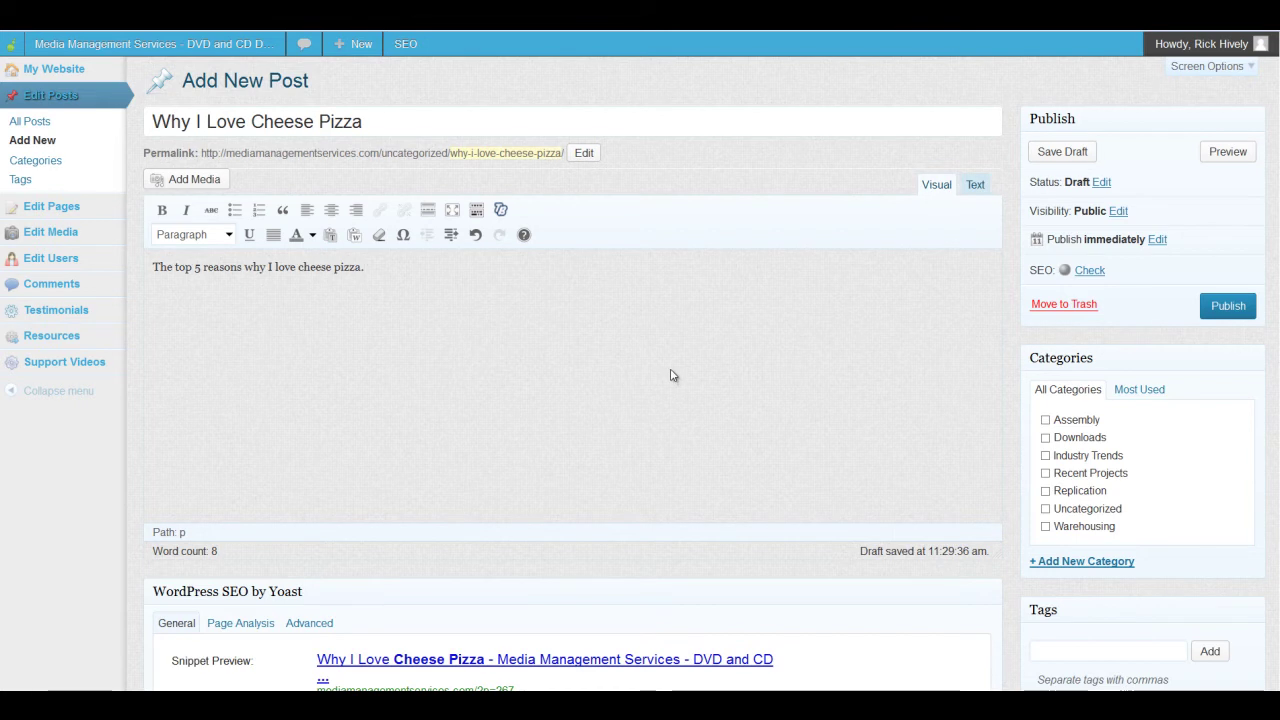
- Examine the snippet preview and the focus keyword checks for heading, title, URL, content and meta description against the post's title and permalink
scroll(670, 375, "down", 4)
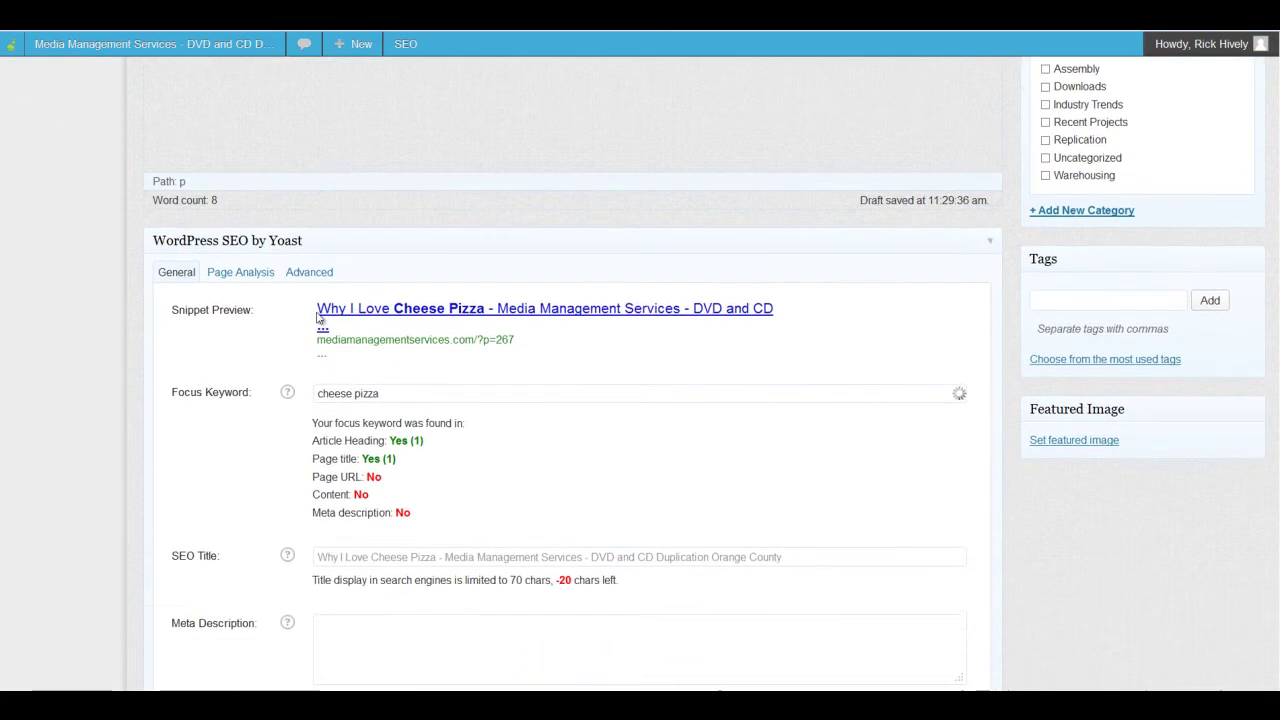
scroll(320, 318, "down", 1)
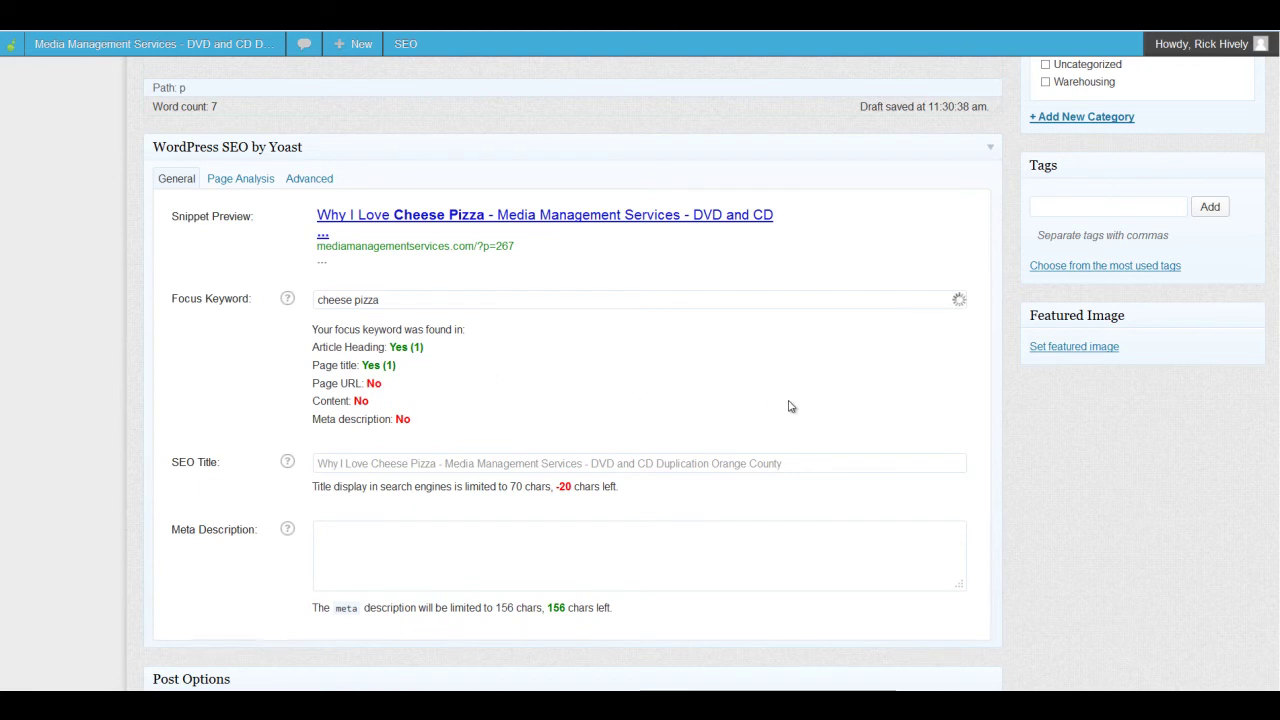
scroll(789, 407, "up", 5)
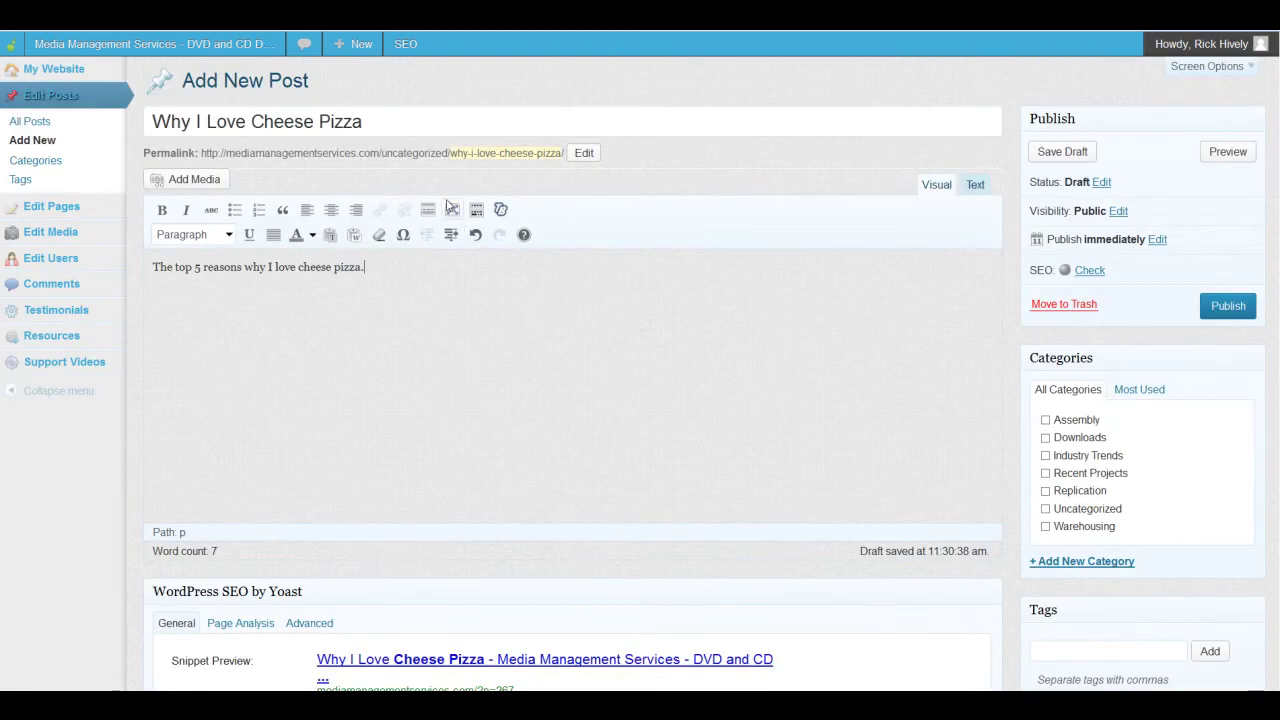
left_click_drag(364, 121, 152, 121)
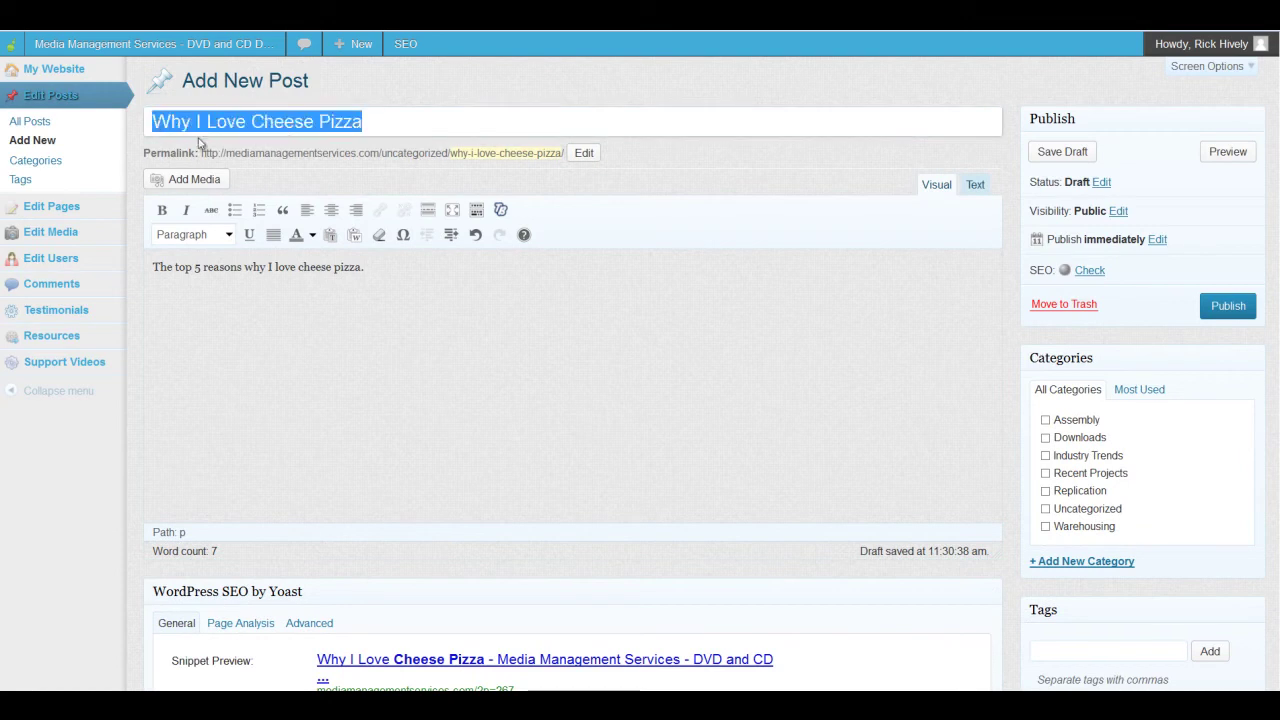
scroll(610, 510, "down", 5)
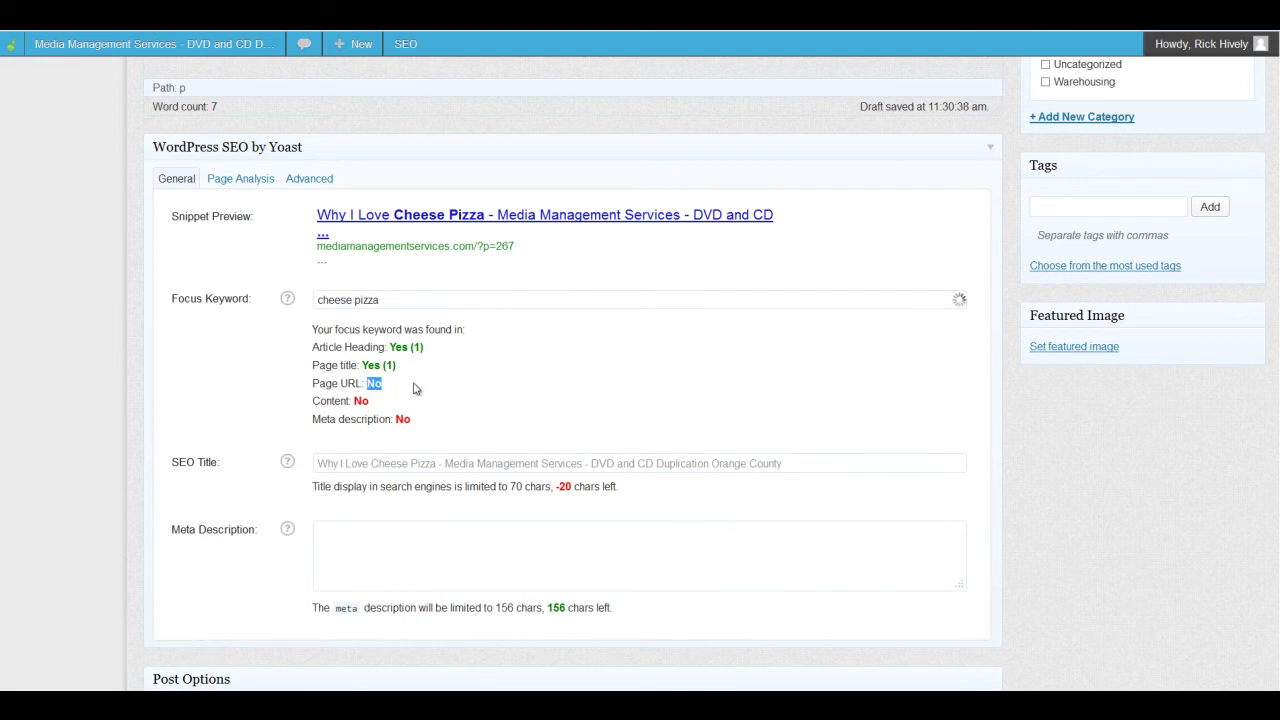
scroll(551, 440, "up", 5)
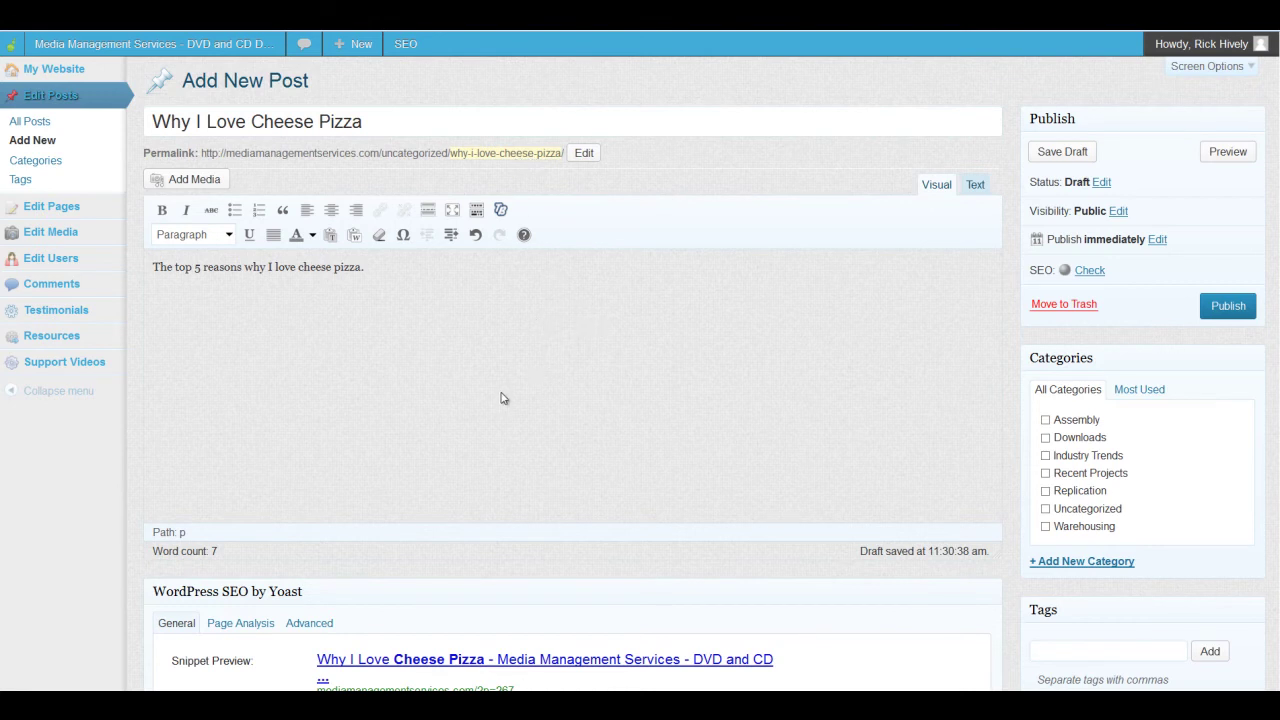
scroll(712, 378, "down", 3)
scroll(709, 377, "up", 3)
- Save the post as a draft and recheck its snippet preview and focus keyword results
left_click(1058, 158)
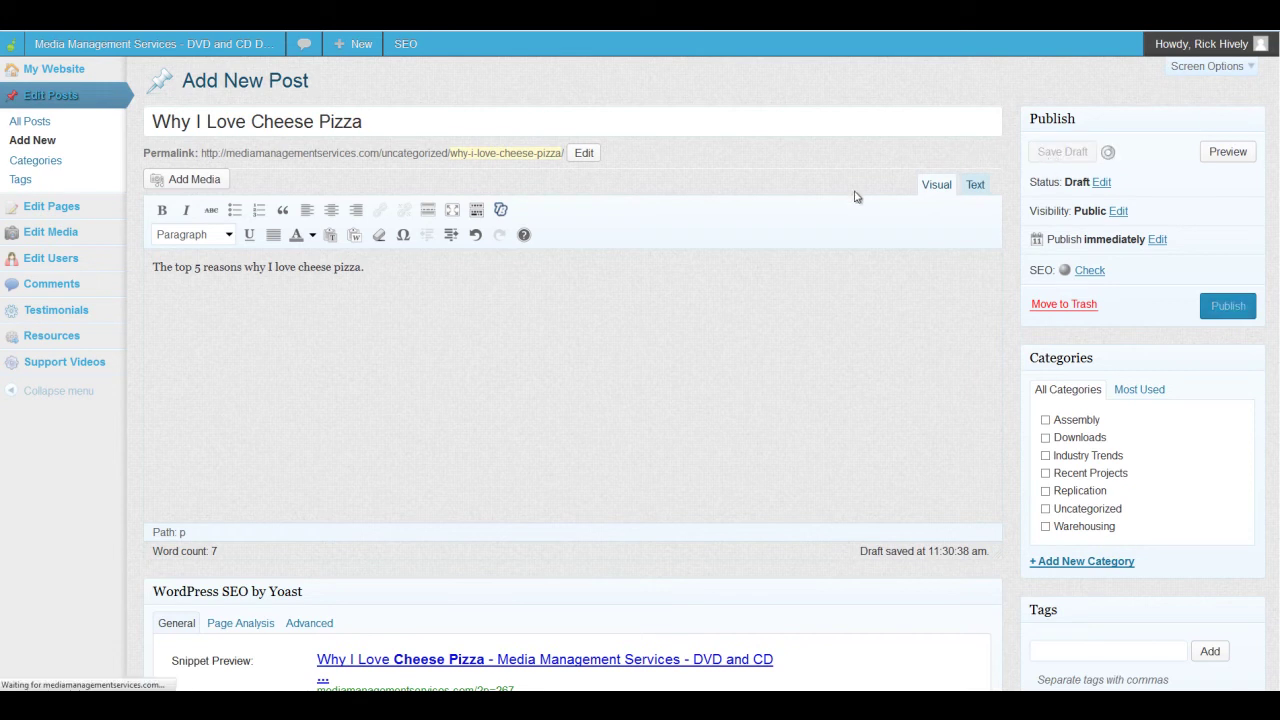
scroll(909, 330, "down", 2)
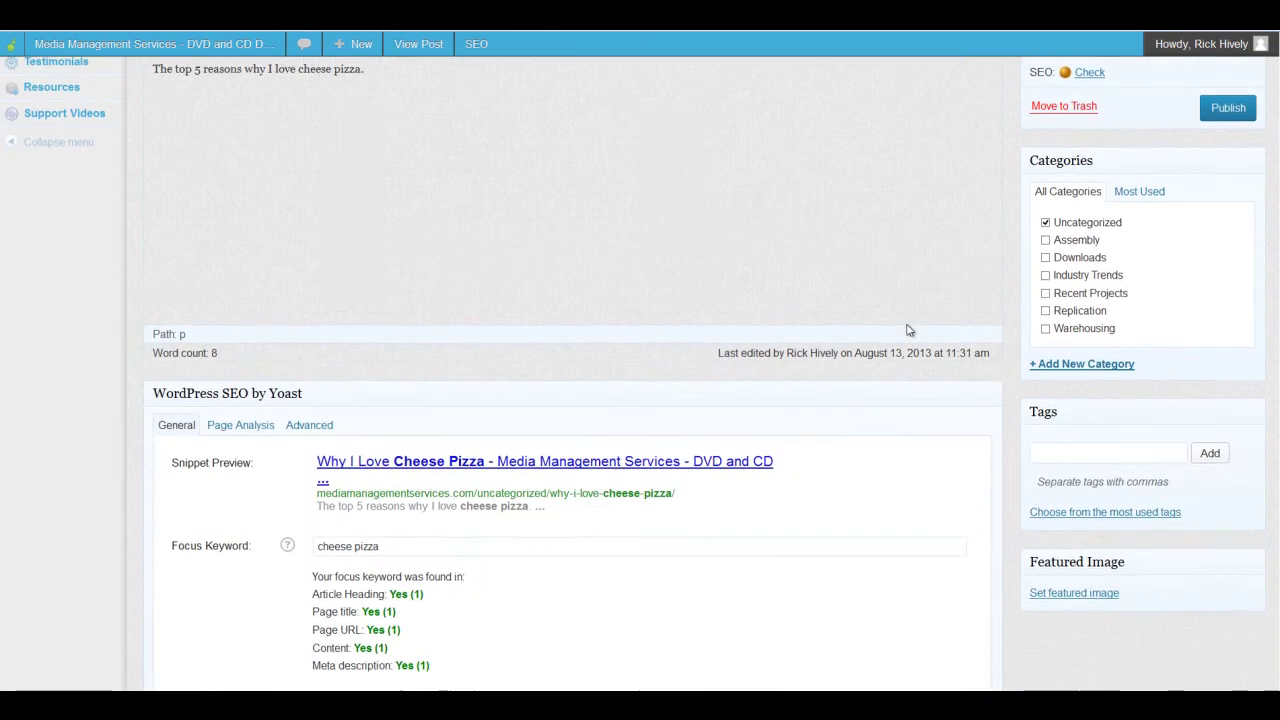
scroll(909, 330, "down", 1)
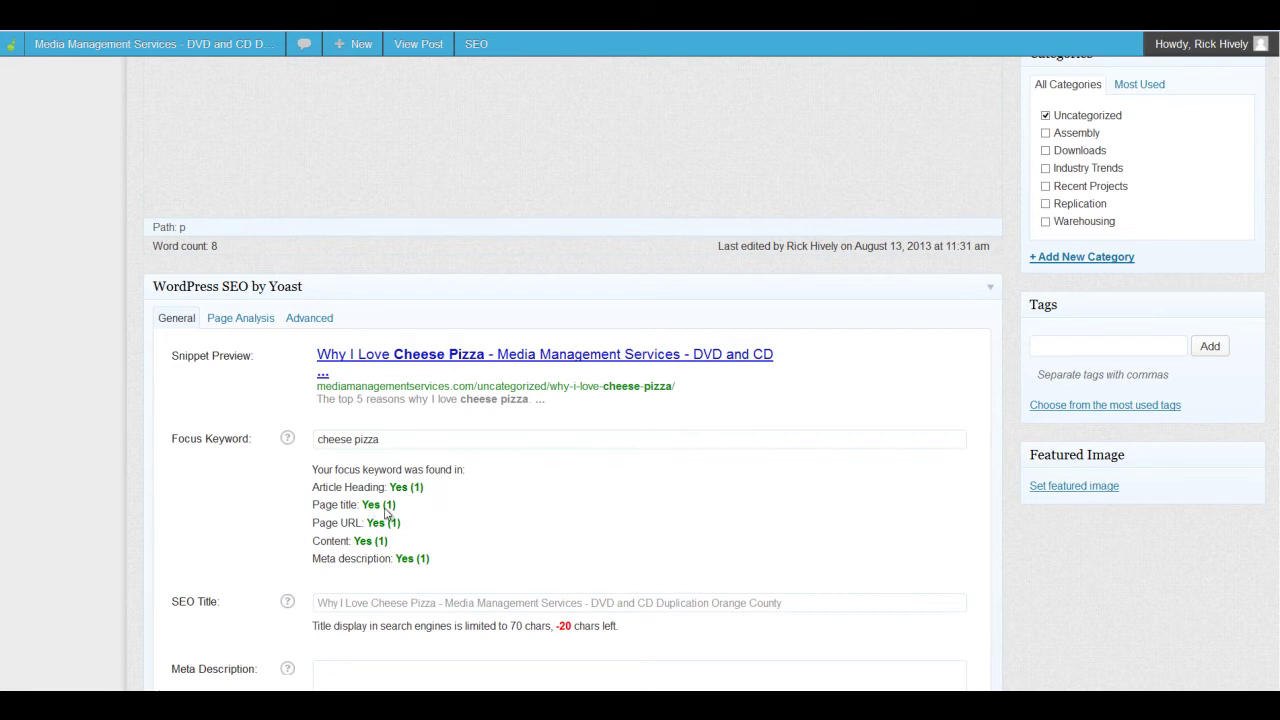
- Compare the focus keyword results for page URL and content with the post's permalink slug and the phrase "cheese pizza" in the body
scroll(387, 512, "down", 1)
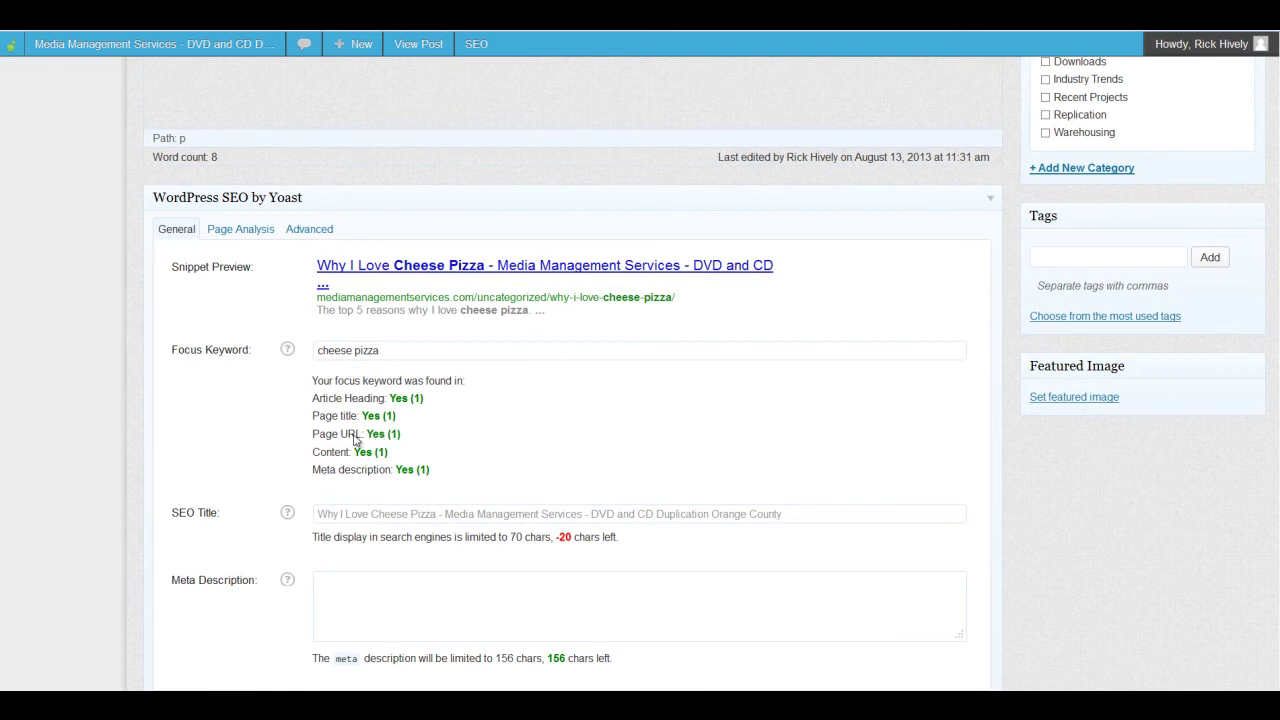
scroll(378, 440, "up", 5)
left_click_drag(527, 206, 533, 207)
scroll(534, 351, "down", 5)
scroll(389, 458, "up", 5)
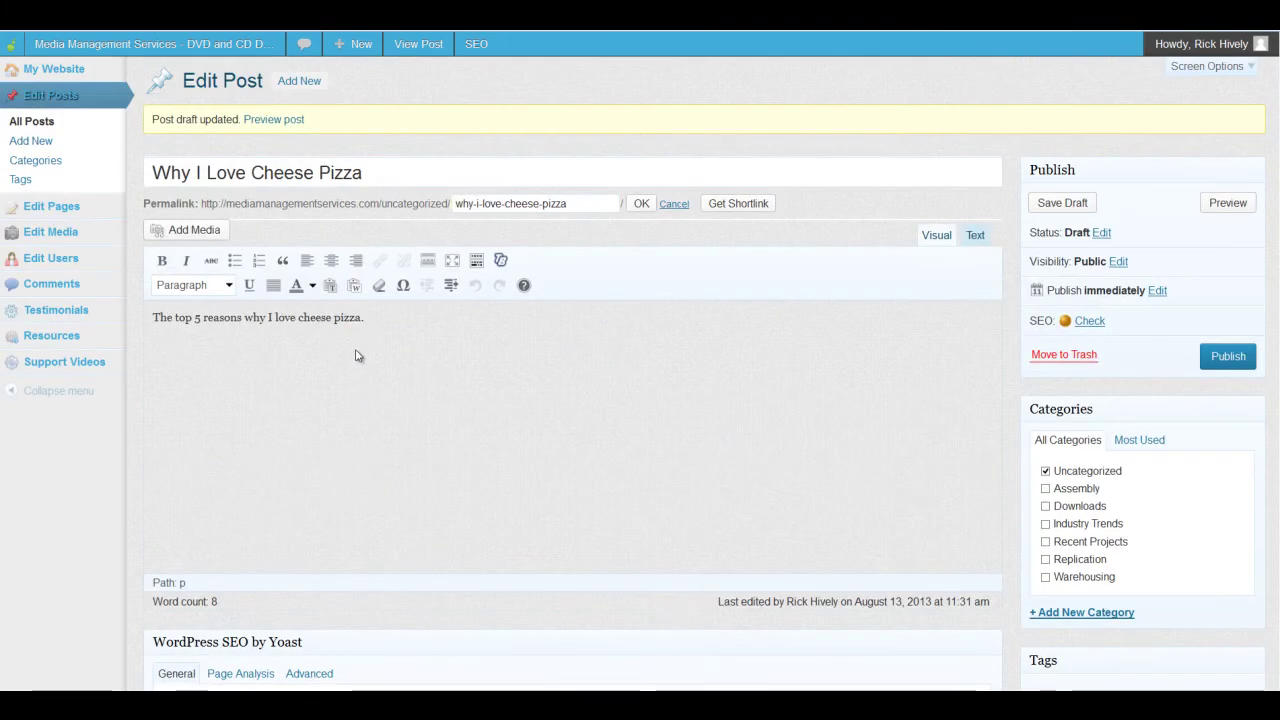
left_click_drag(363, 317, 298, 318)
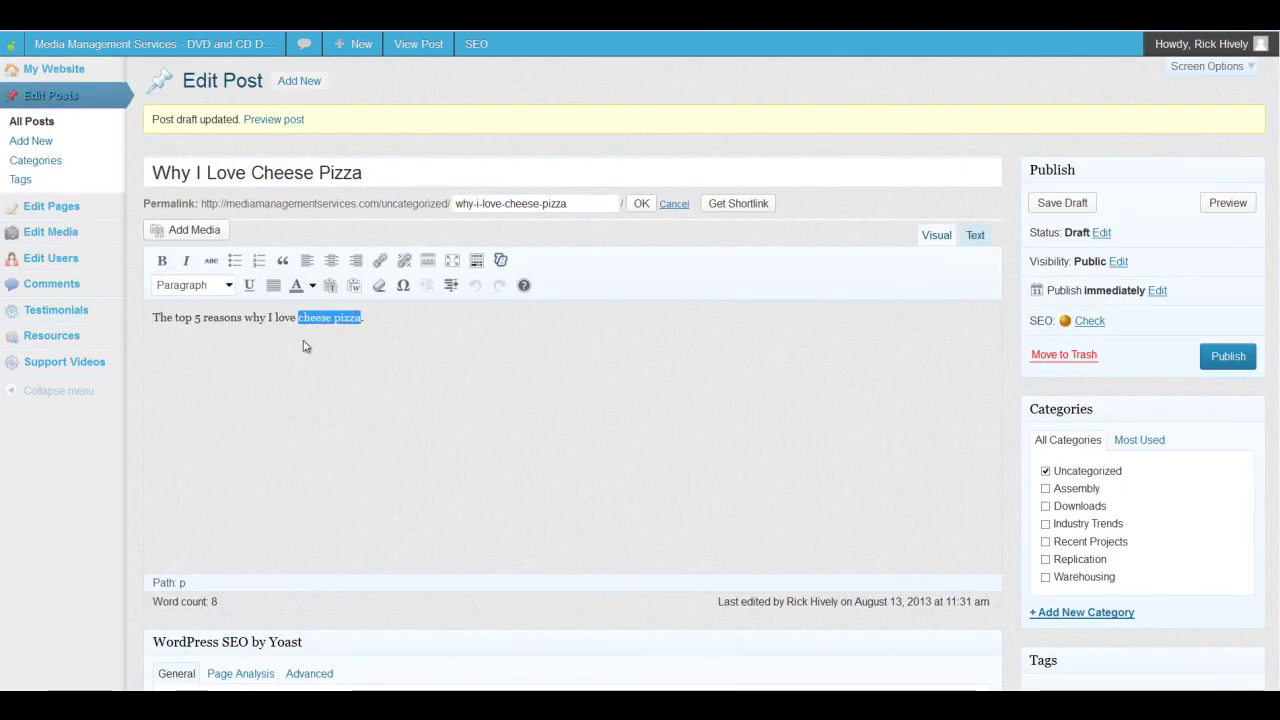
left_click(452, 400)
scroll(452, 400, "down", 5)
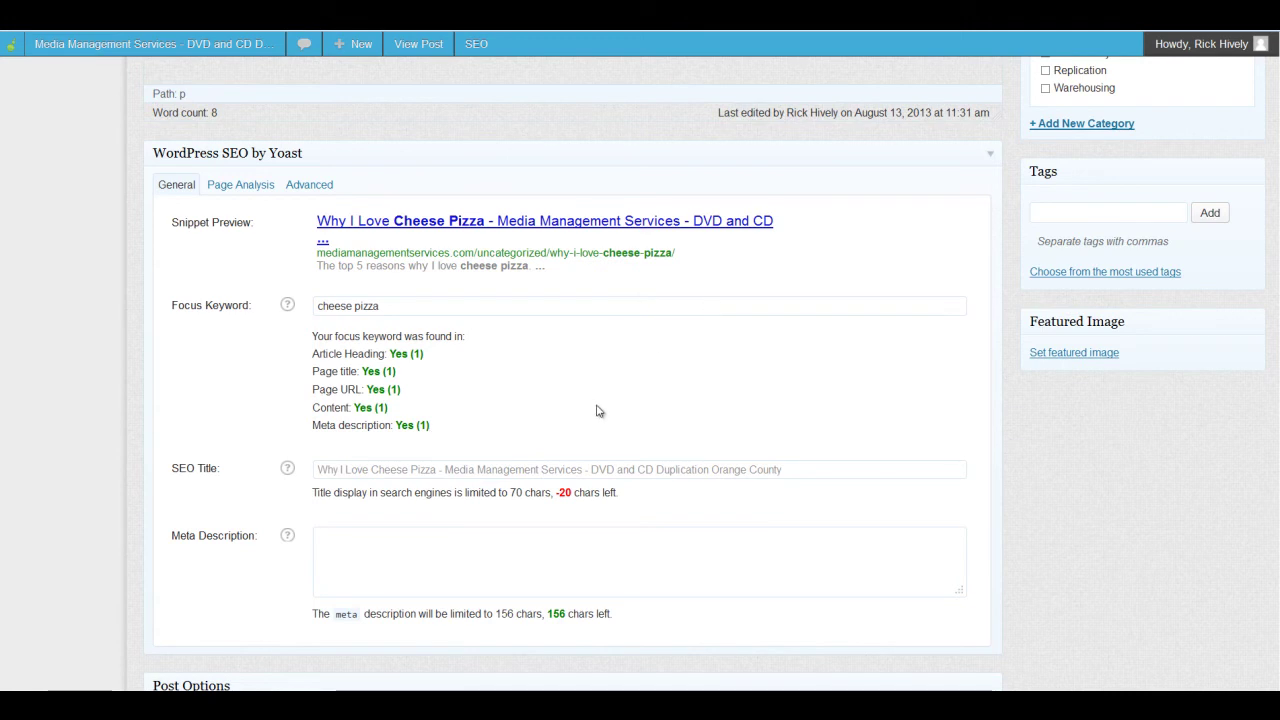
- Search Google for "cheese pizza" in a new browser tab and examine the description text under the Wikipedia result
key("ctrl+t")
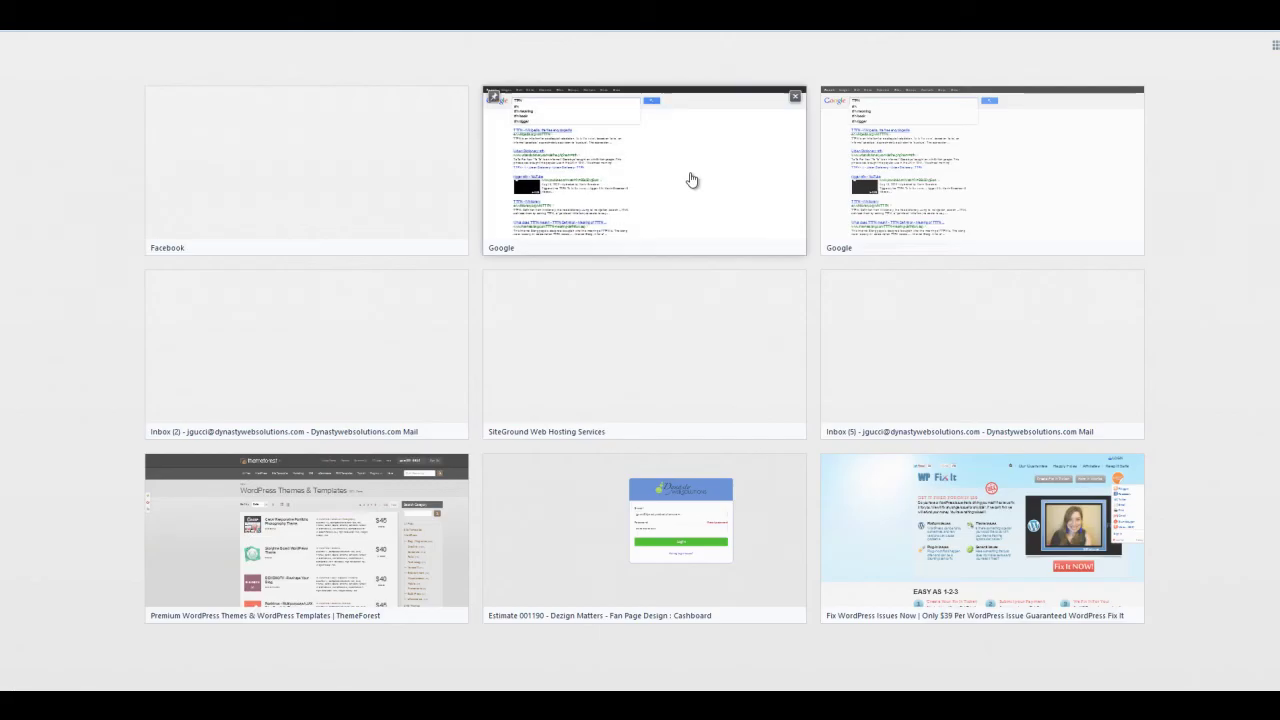
left_click(565, 230)
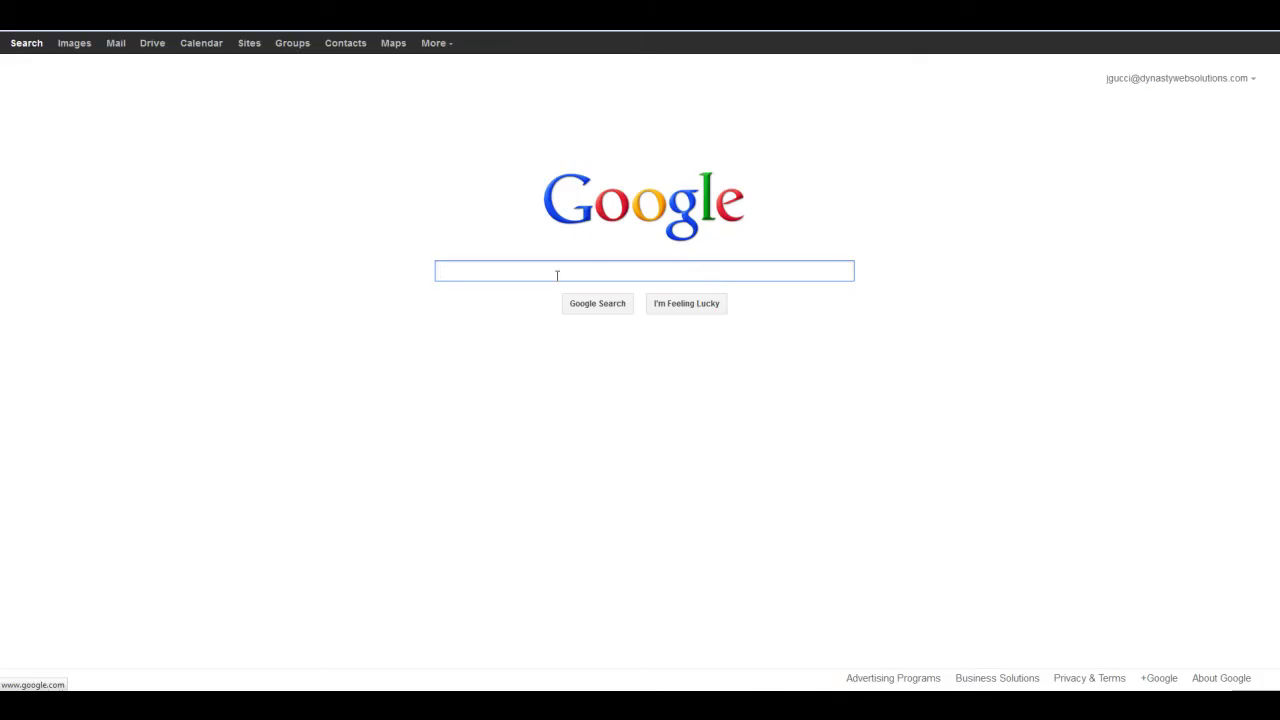
type("cheese pizza")
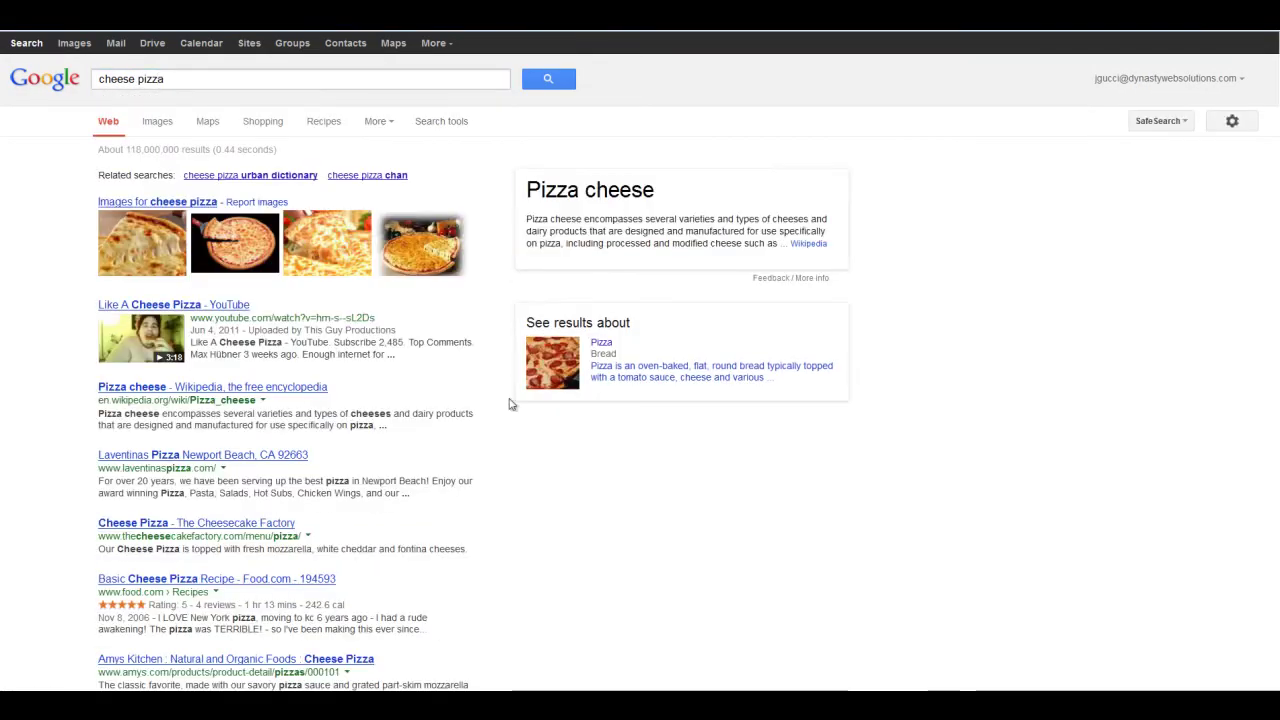
scroll(424, 480, "down", 1)
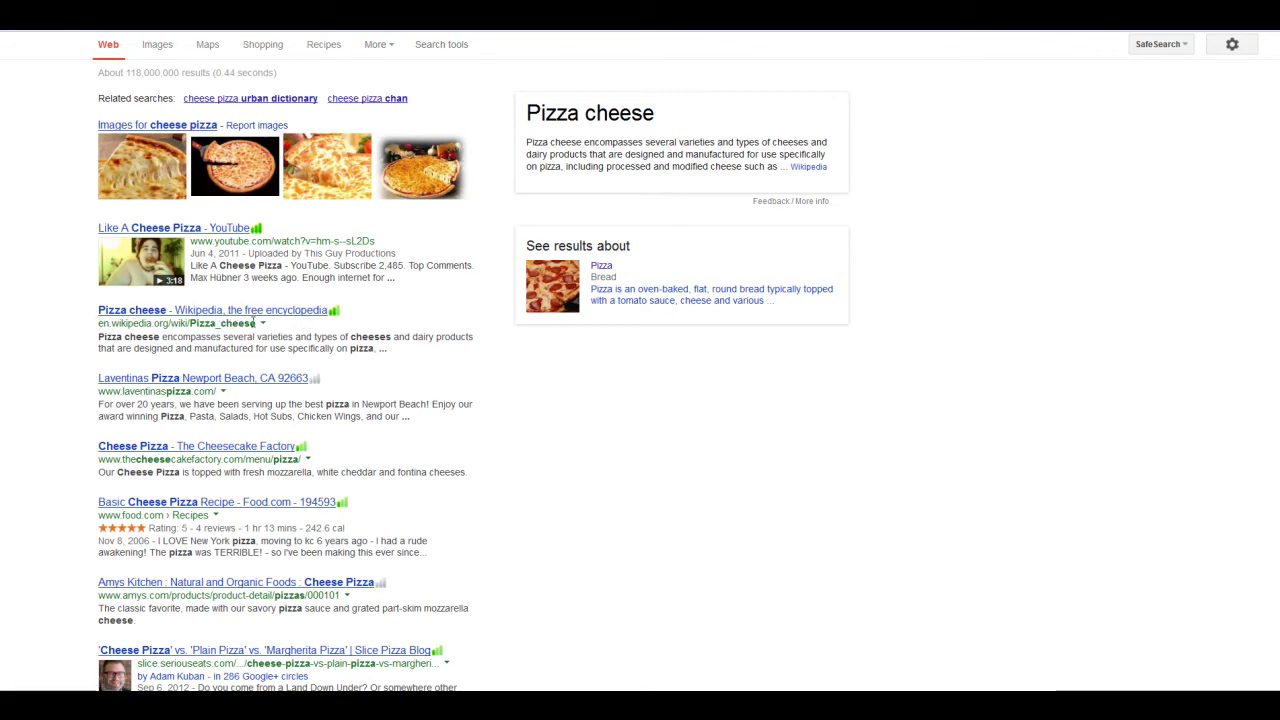
left_click_drag(100, 338, 391, 358)
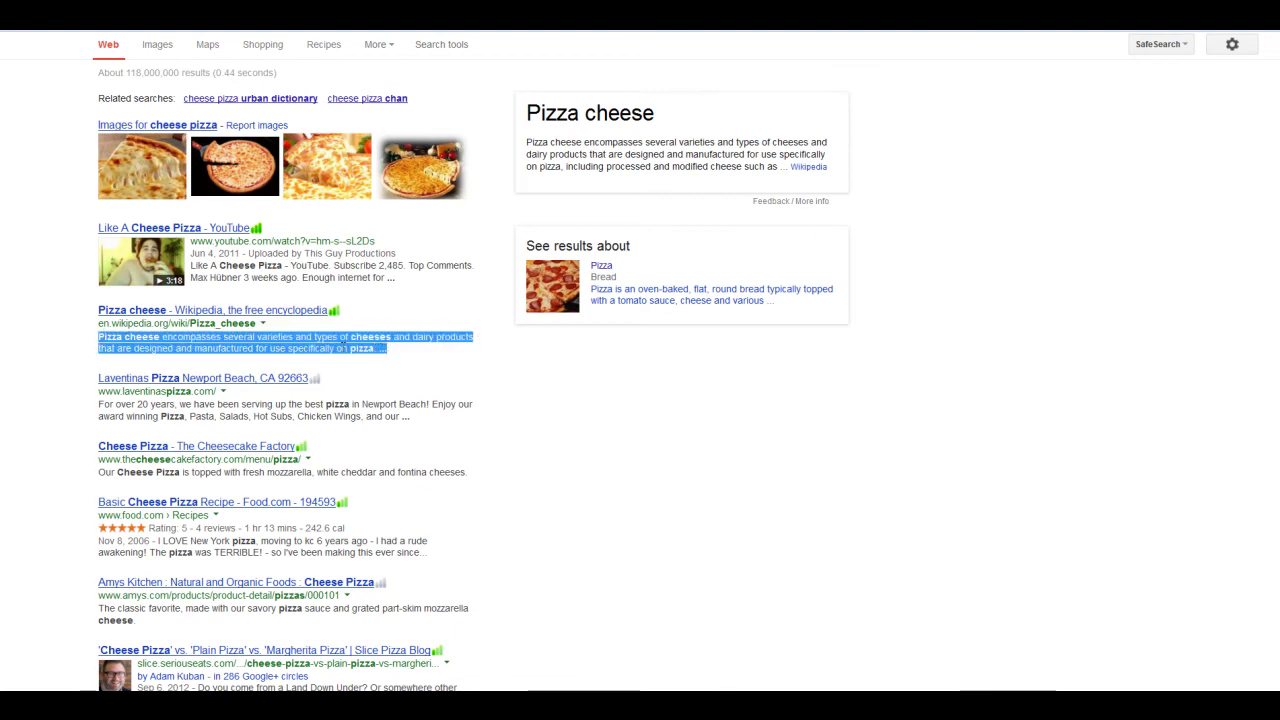
left_click(240, 350)
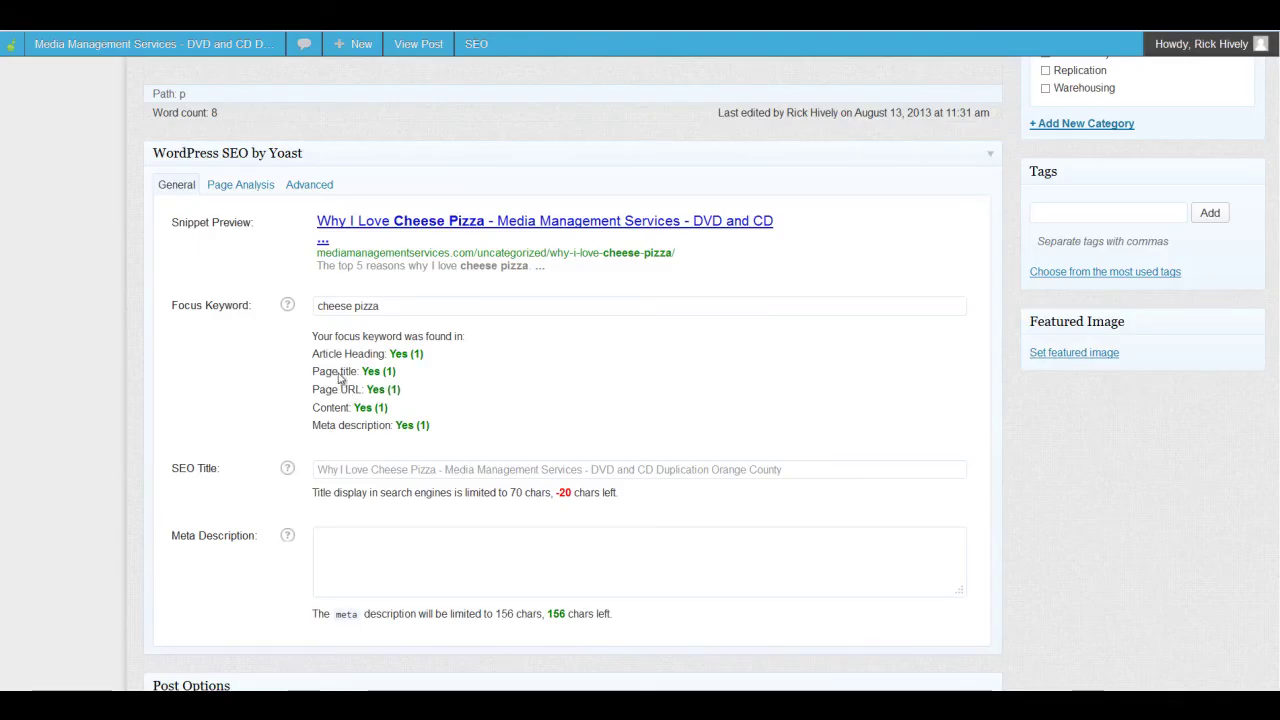
- Back in the WordPress post, examine the SEO title and meta description fields against the snippet preview
left_click(320, 469)
left_click(422, 469)
key("Escape")
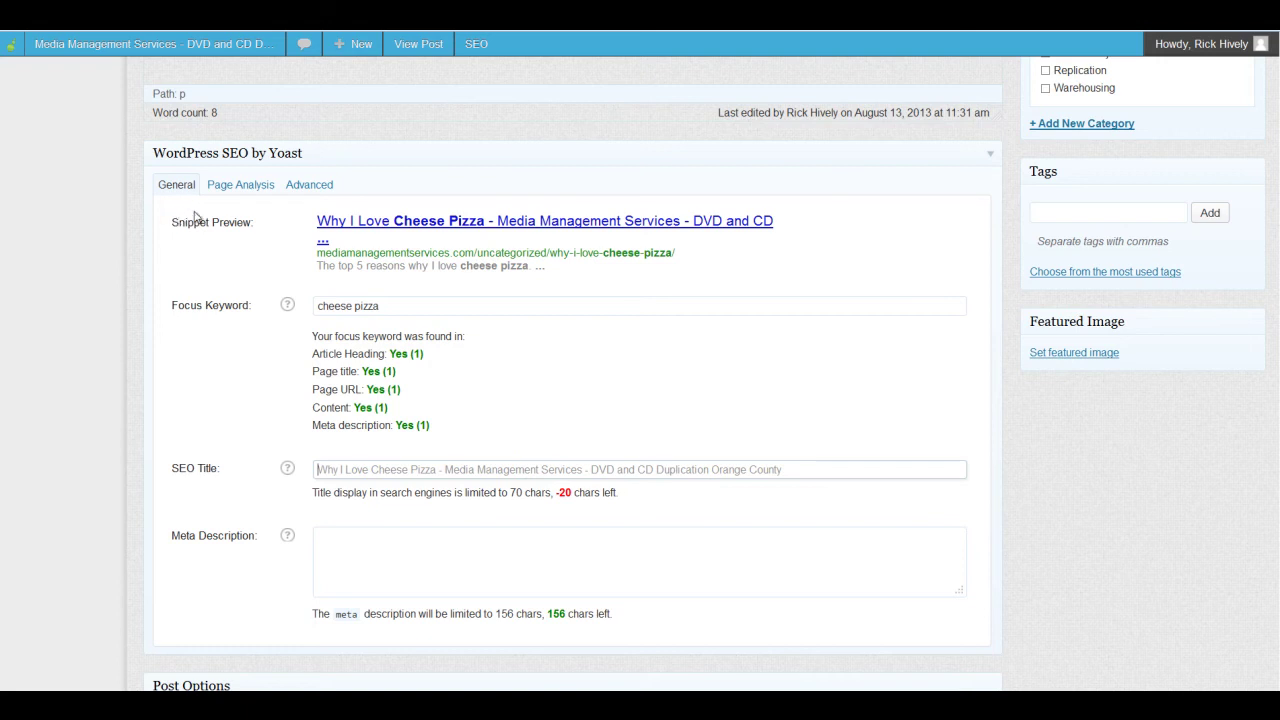
left_click_drag(170, 228, 253, 230)
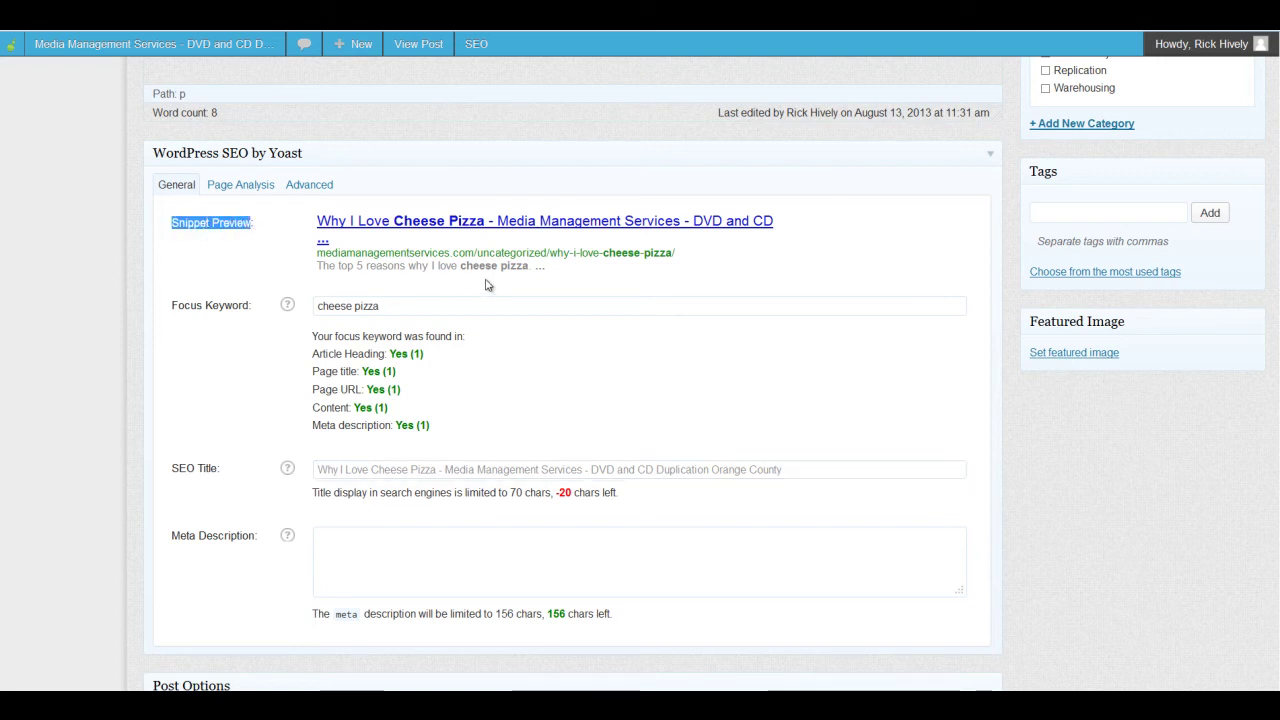
left_click(726, 268)
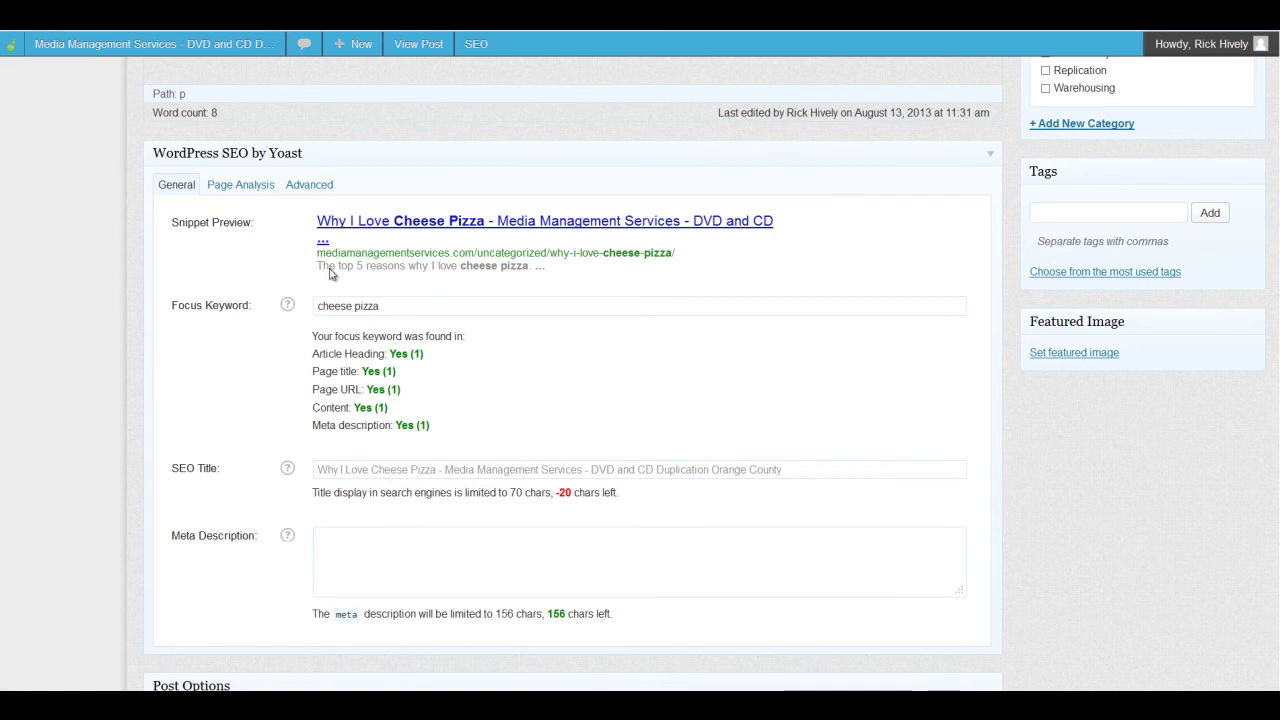
left_click_drag(170, 539, 252, 541)
left_click(329, 557)
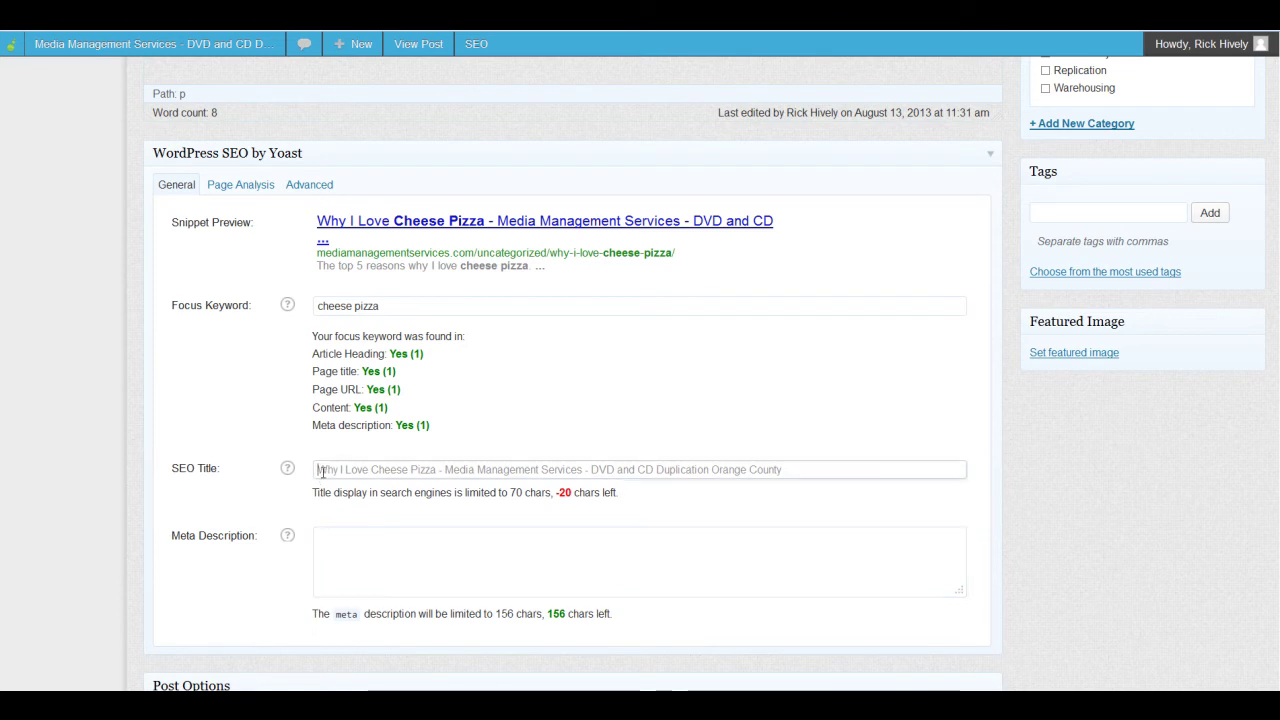
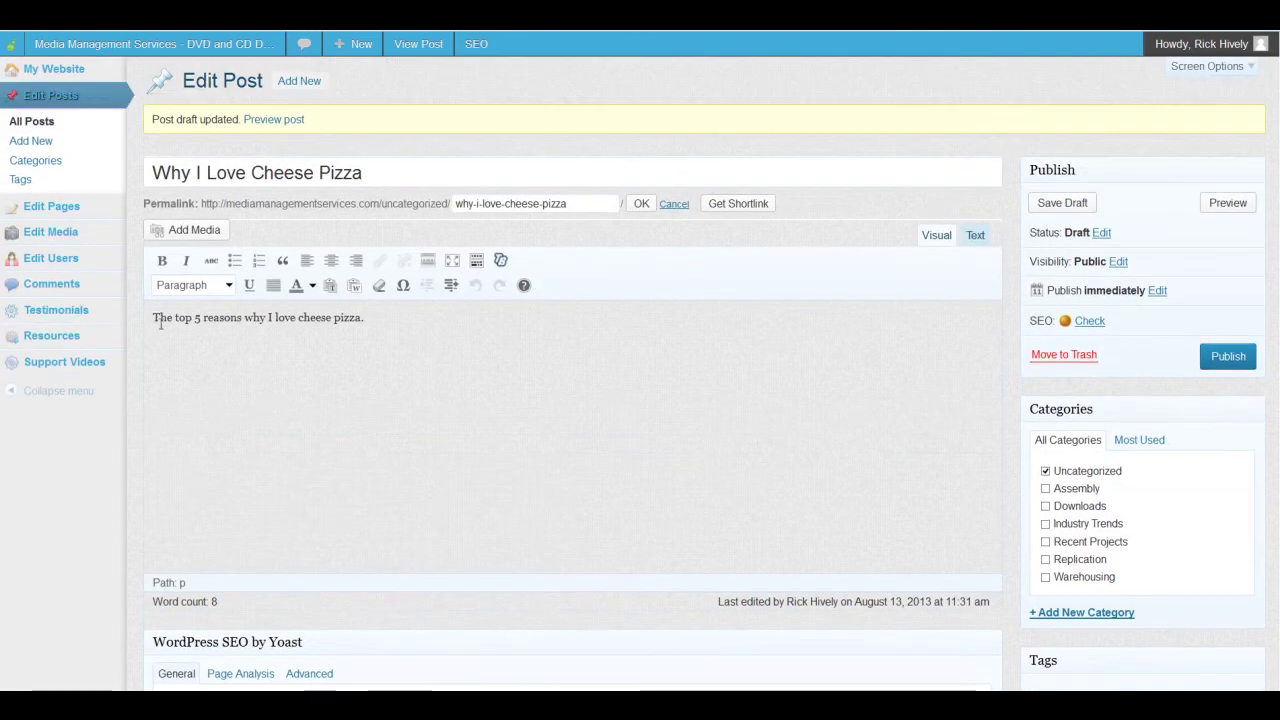
- Enter "Cheese Pizza Is The Best" as the post's SEO title
scroll(289, 343, "down", 4)
scroll(291, 344, "down", 2)
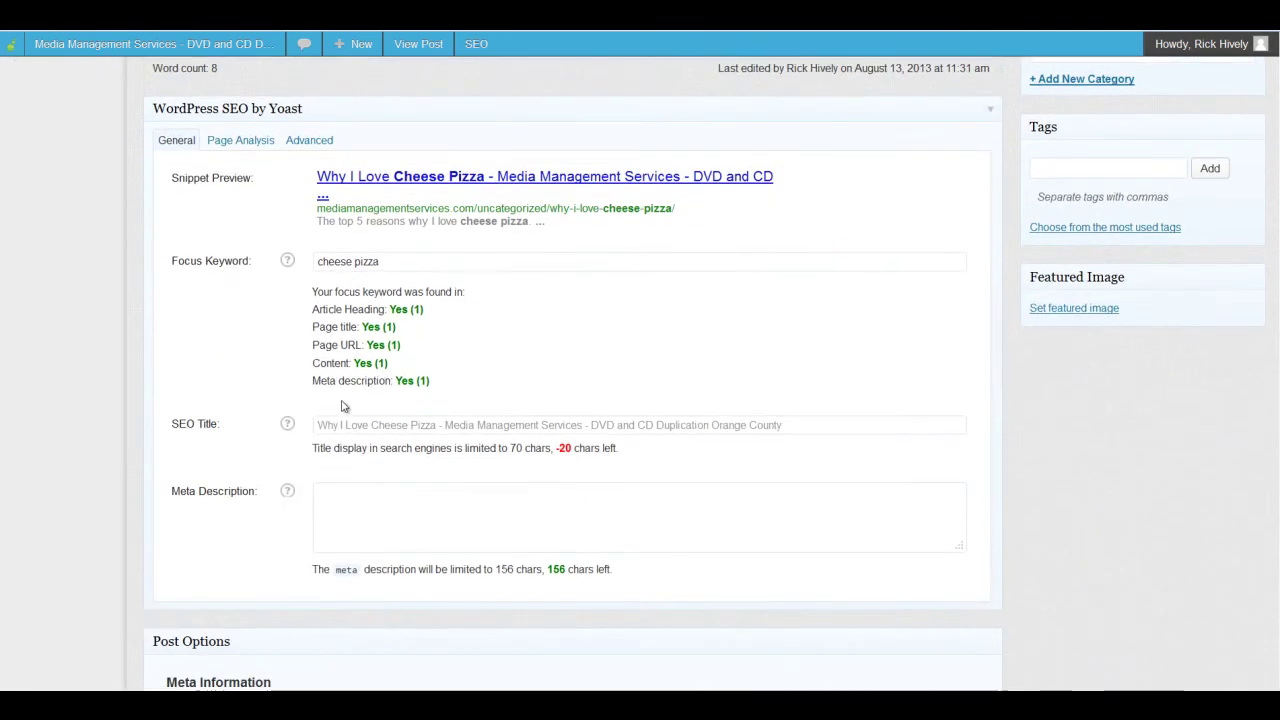
left_click(335, 425)
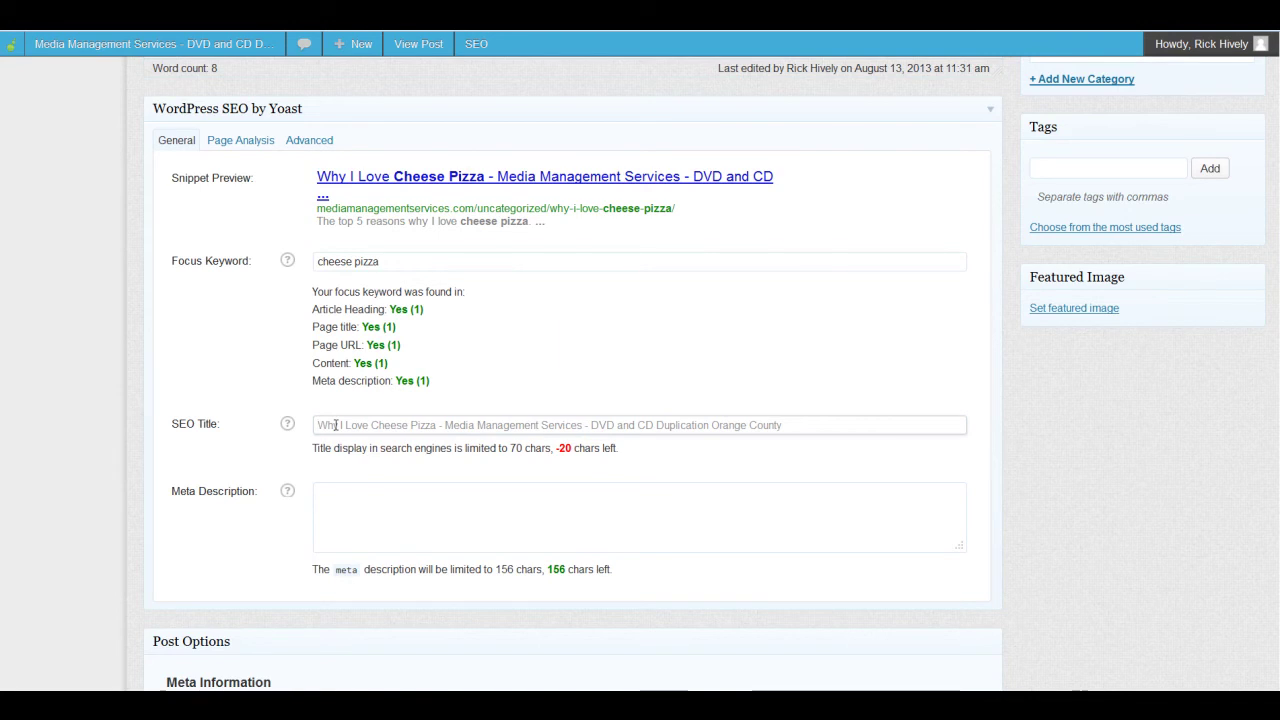
type("Chees")
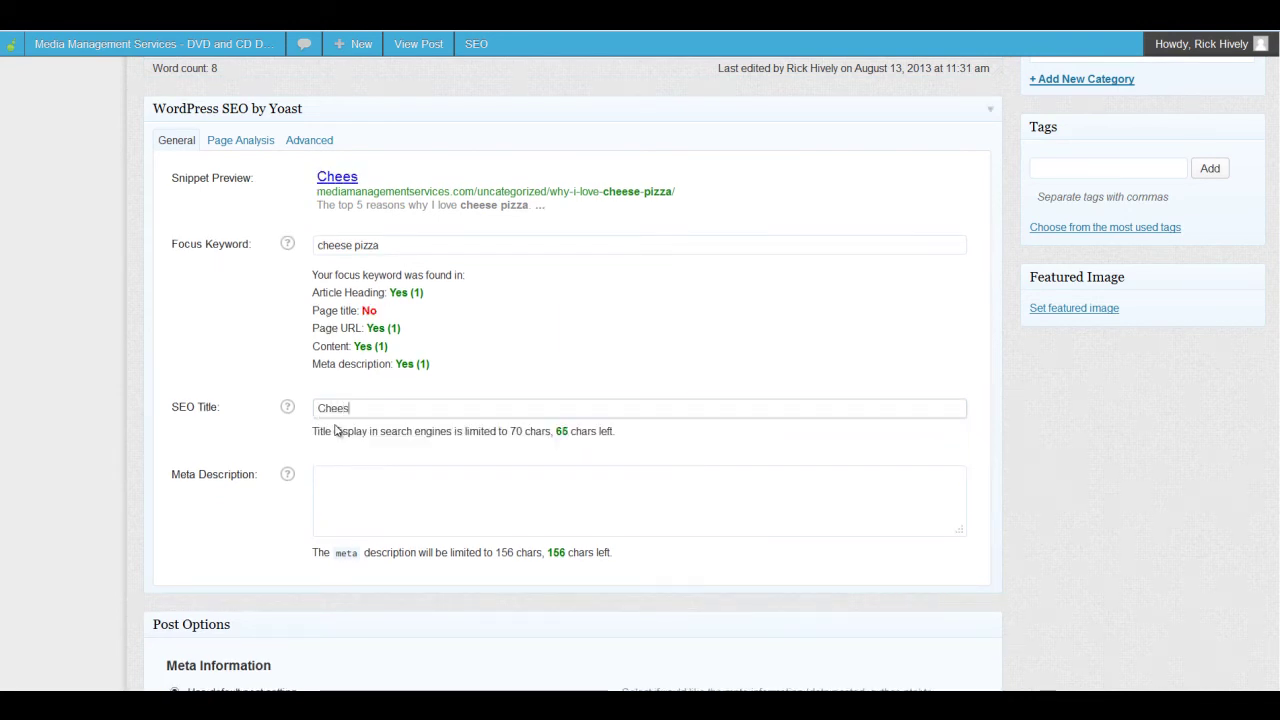
type("e Pizza Is Th")
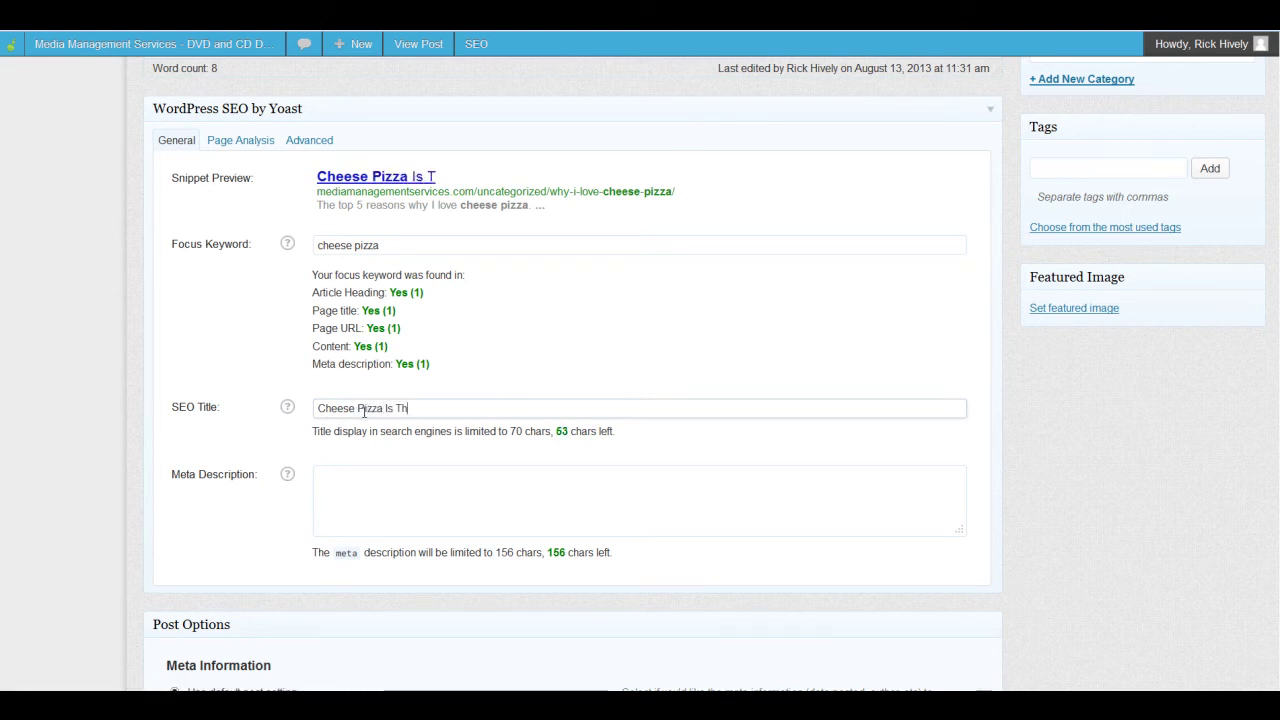
type("e Best")
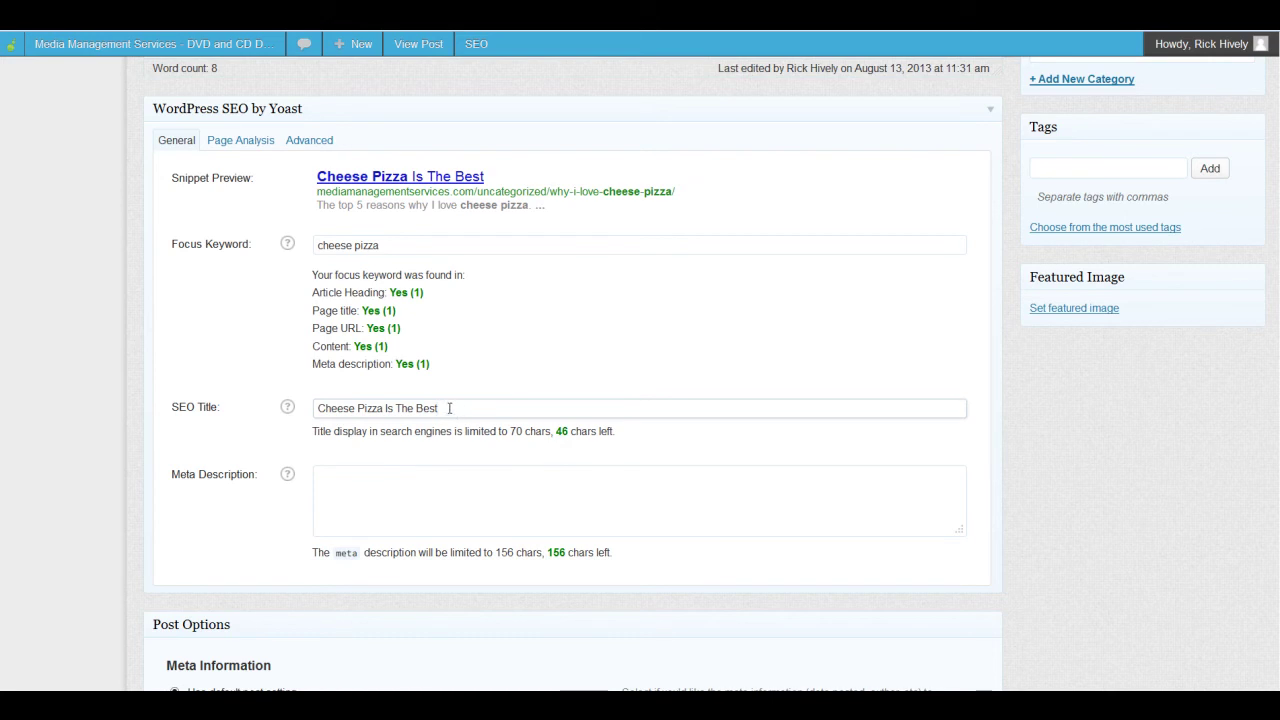
- Extend the SEO title with "- Cheese Pizza is So Good - Chesse Pizza Rocks"
type("|")
key("BackSpace")
type("- Cheese Pizza is So Good -")
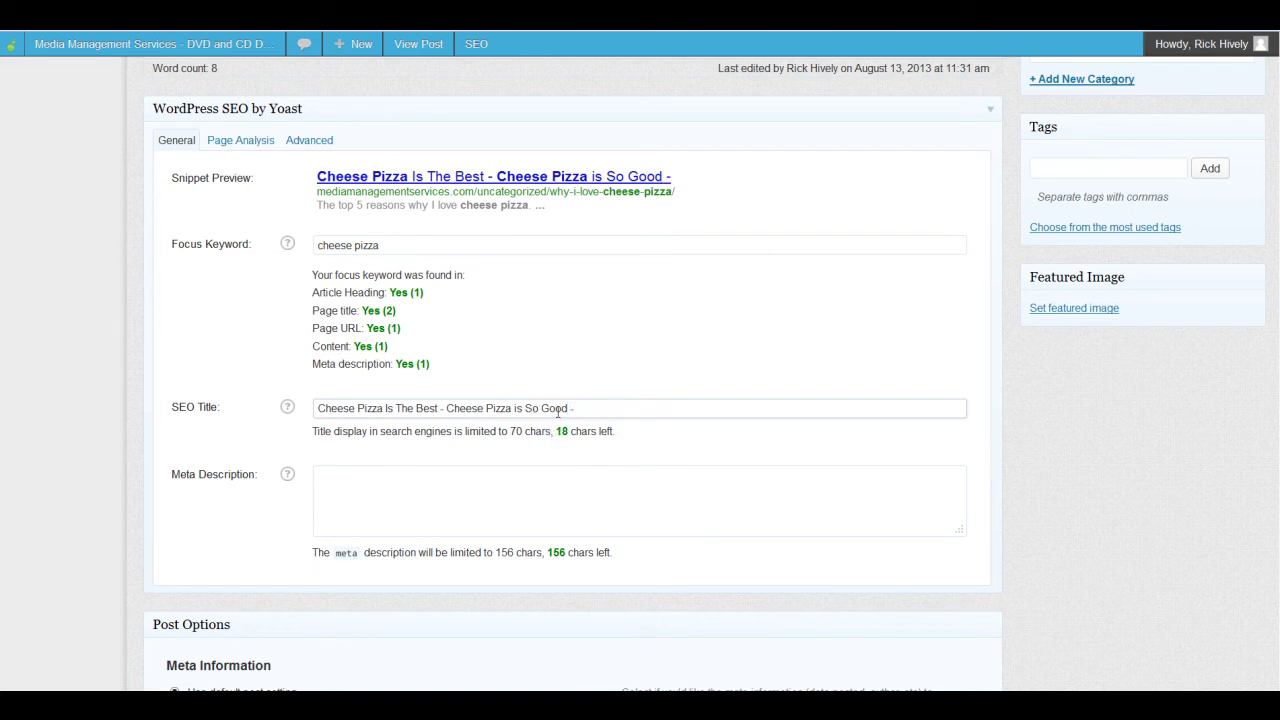
type("Chesse Pizza")
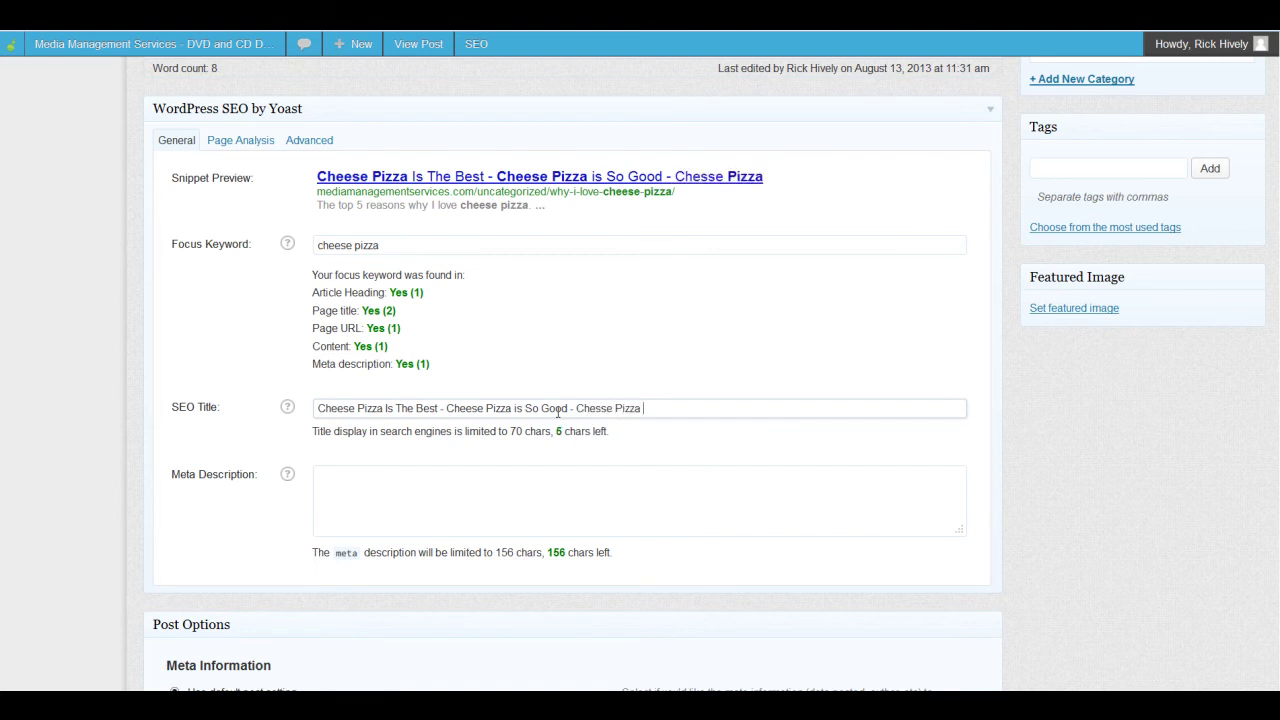
type(" Is")
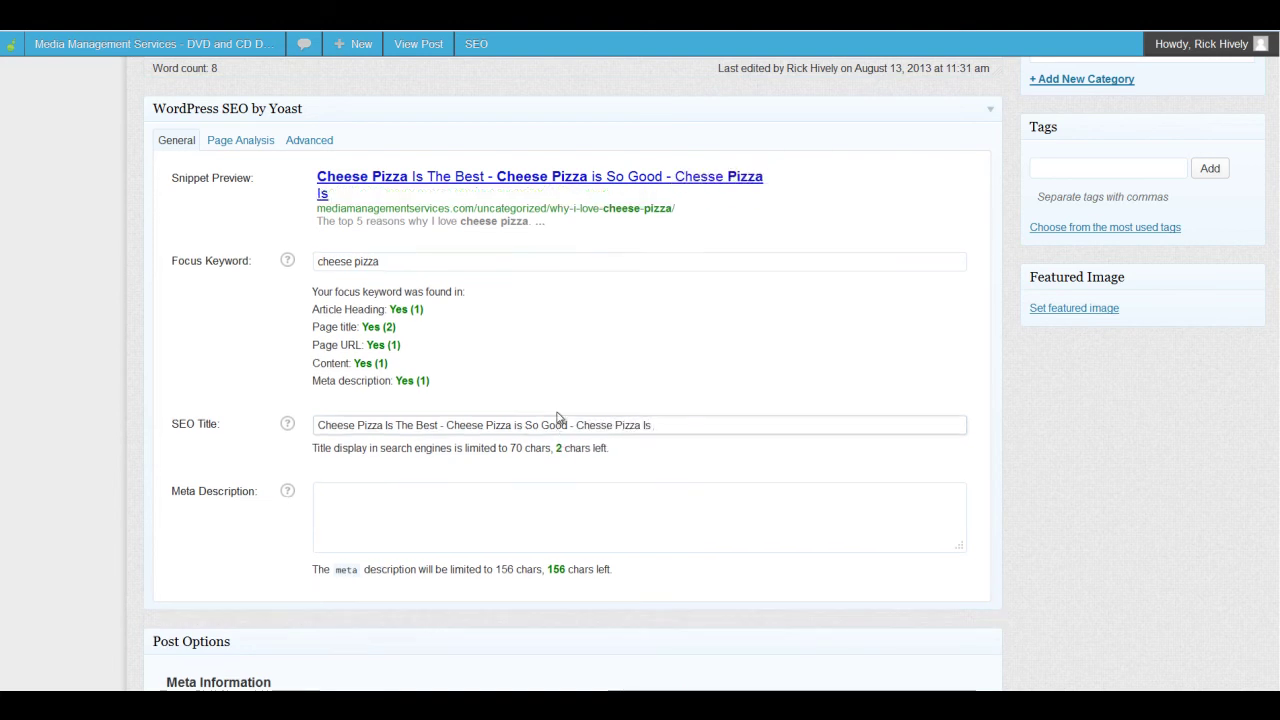
key("BackSpace")
key("BackSpace")
type("Rocks")
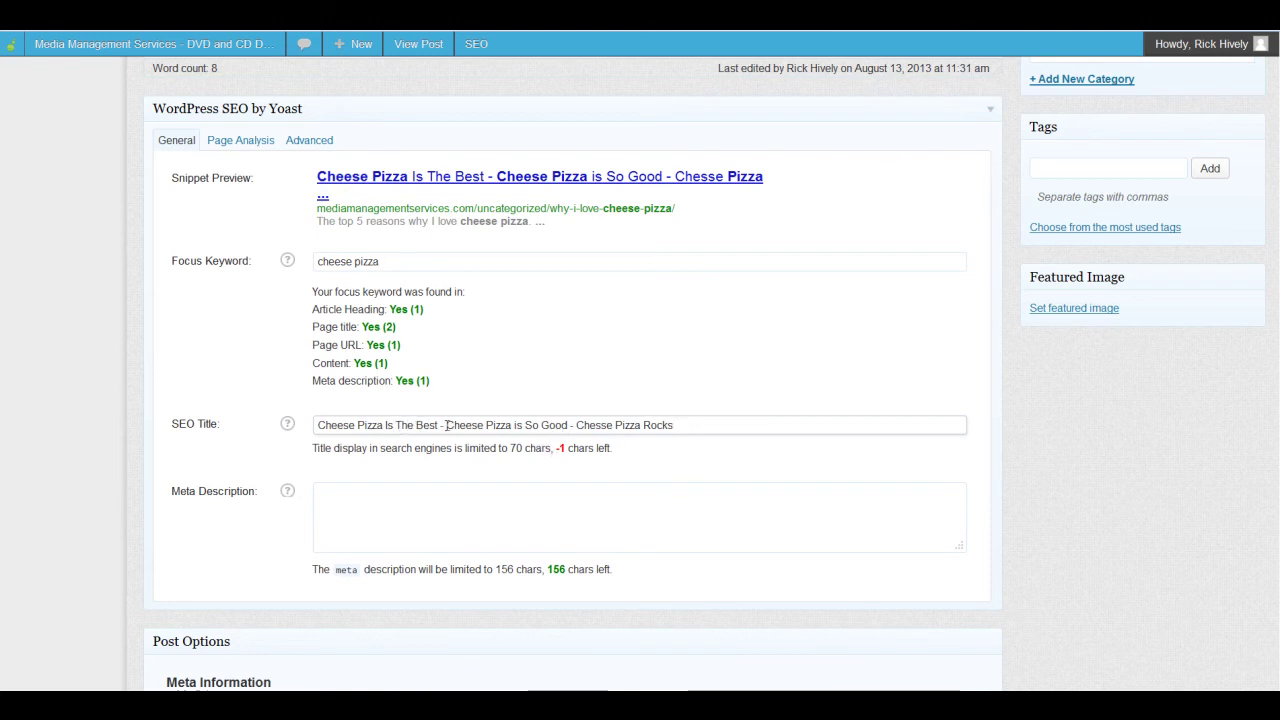
- Shorten the SEO title by removing the spaces around its second hyphen, so that part reads "So Good-Chesse Pizza Rocks"
left_click_drag(438, 425, 405, 425)
left_click(418, 425)
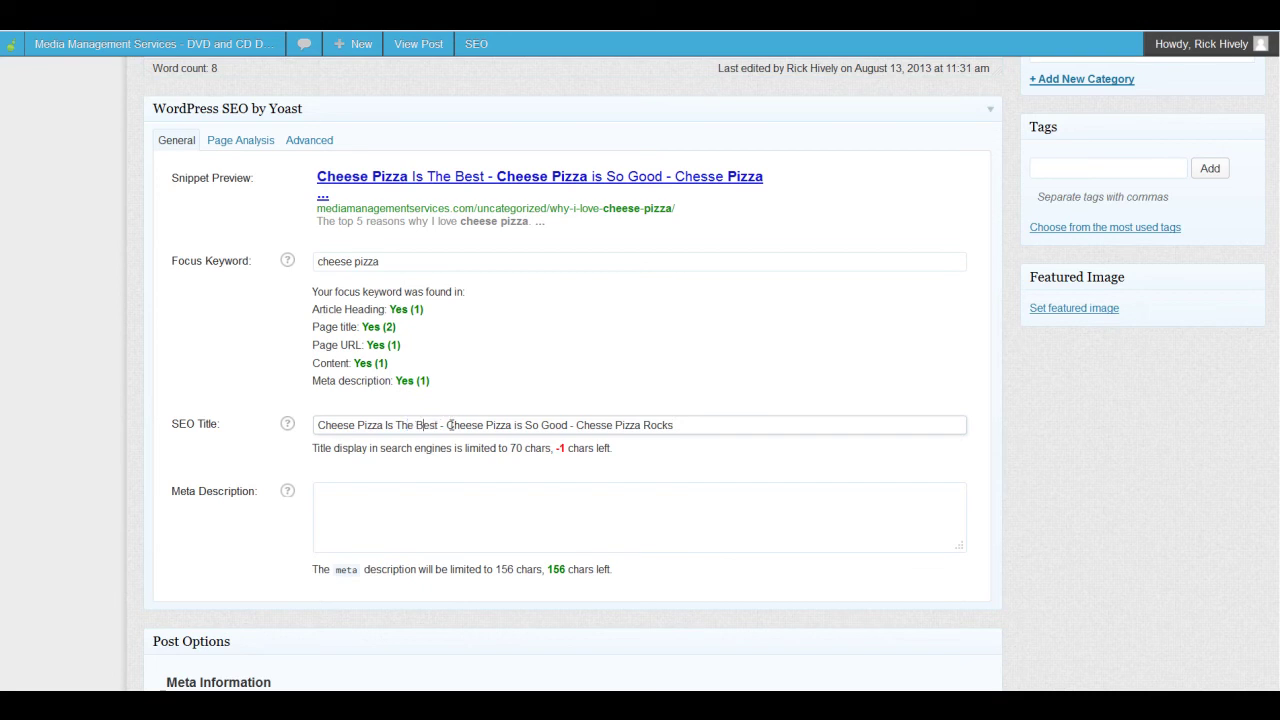
left_click(573, 425)
key("BackSpace")
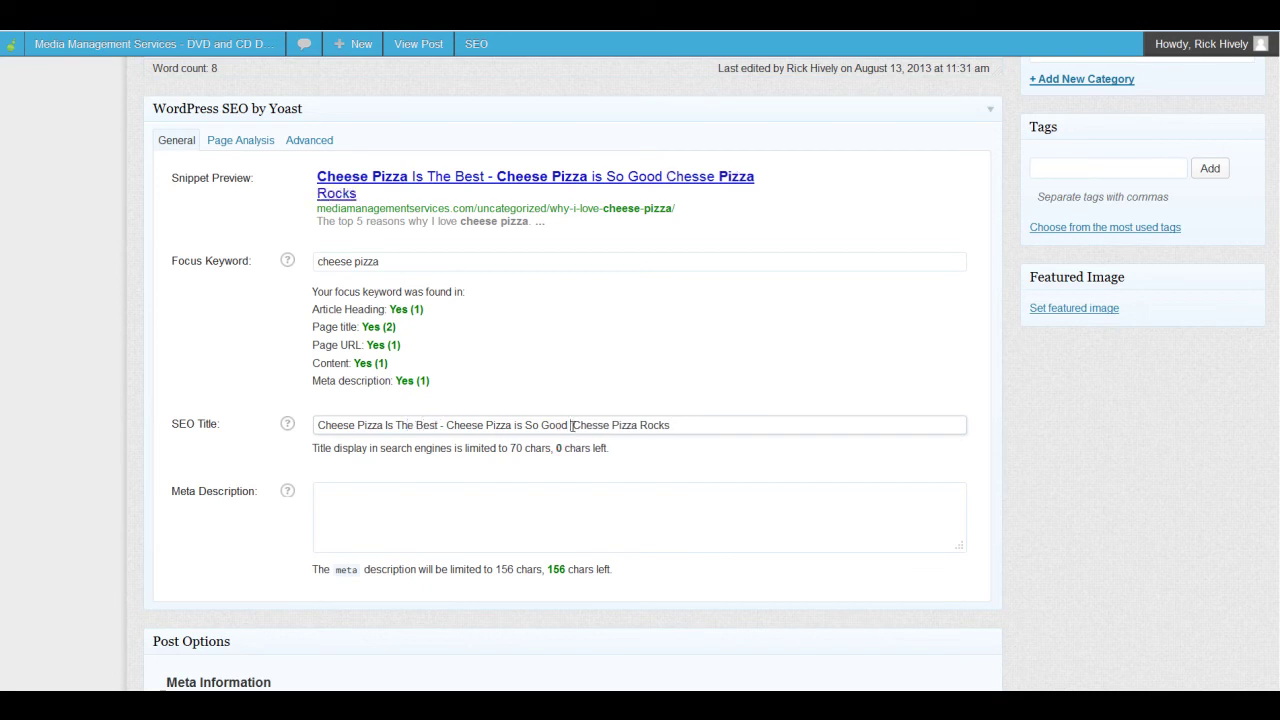
type("=")
key("BackSpace")
key("BackSpace")
key("BackSpace")
type("-")
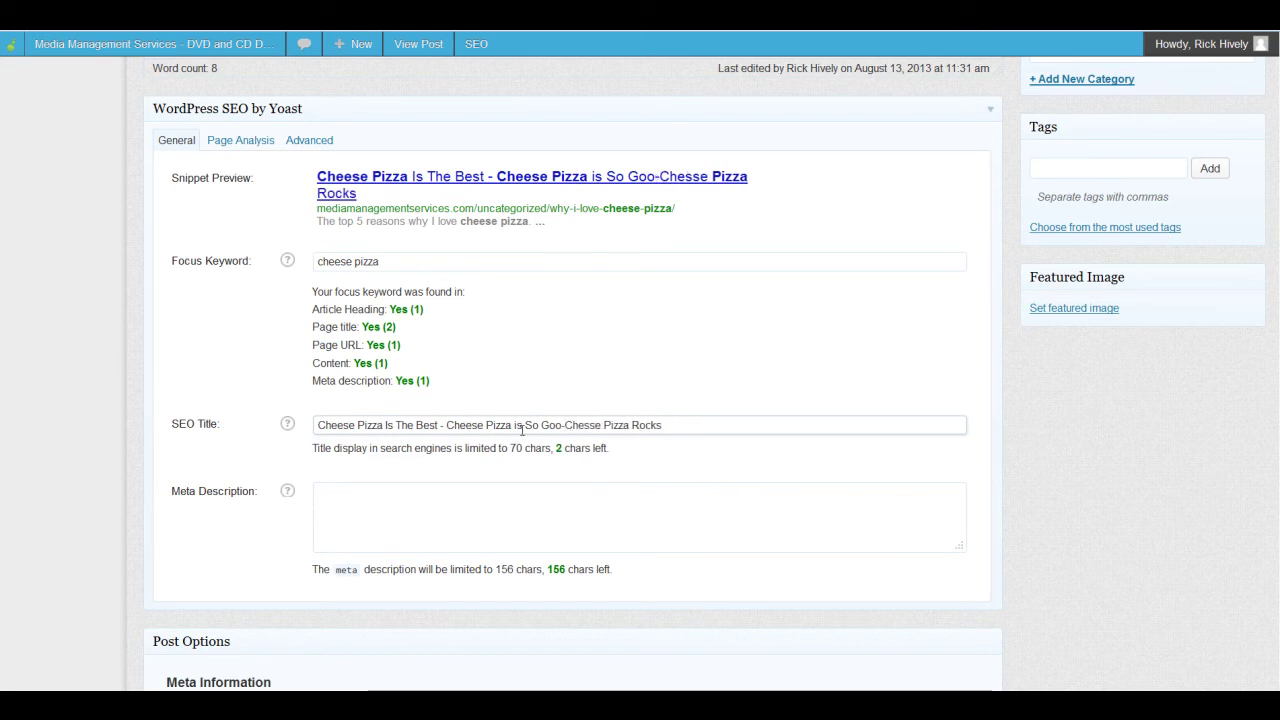
double_click(561, 425)
type("d")
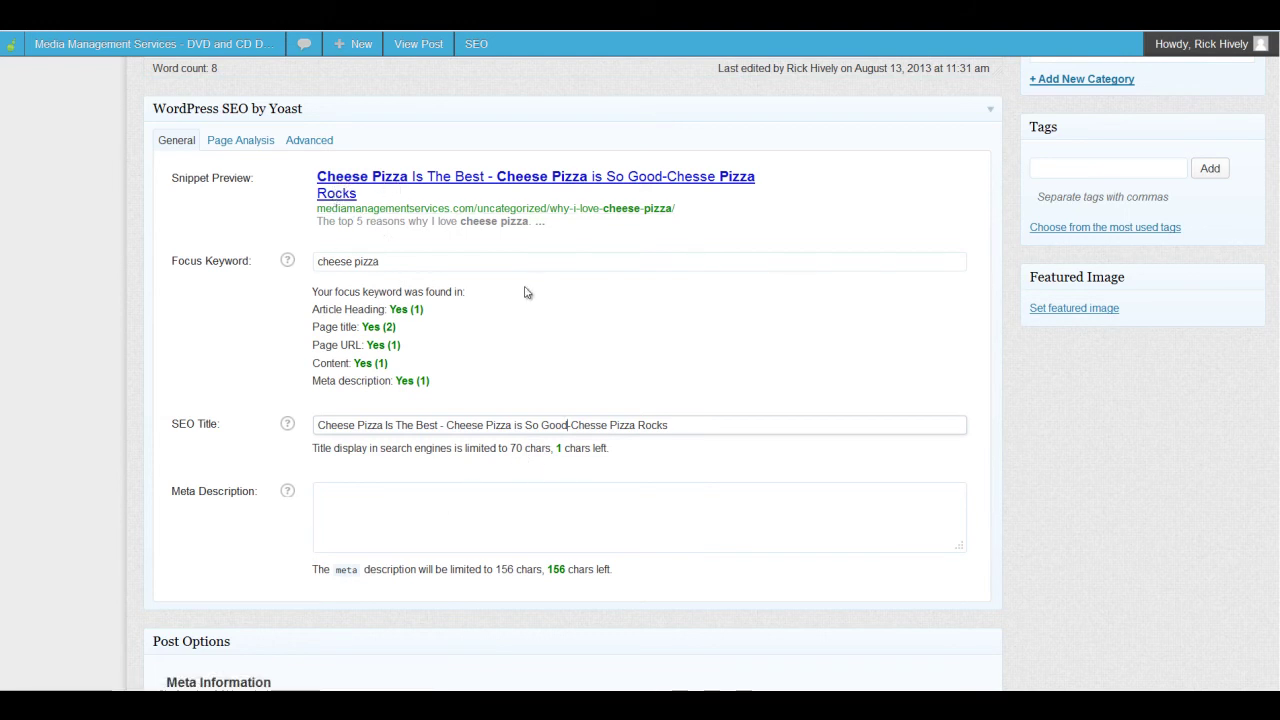
- Write the meta description "Cheese Pizza is so good. Every time I eat it, I get so happy." and check the keyword in the snippet preview
left_click(472, 515)
left_click(421, 508)
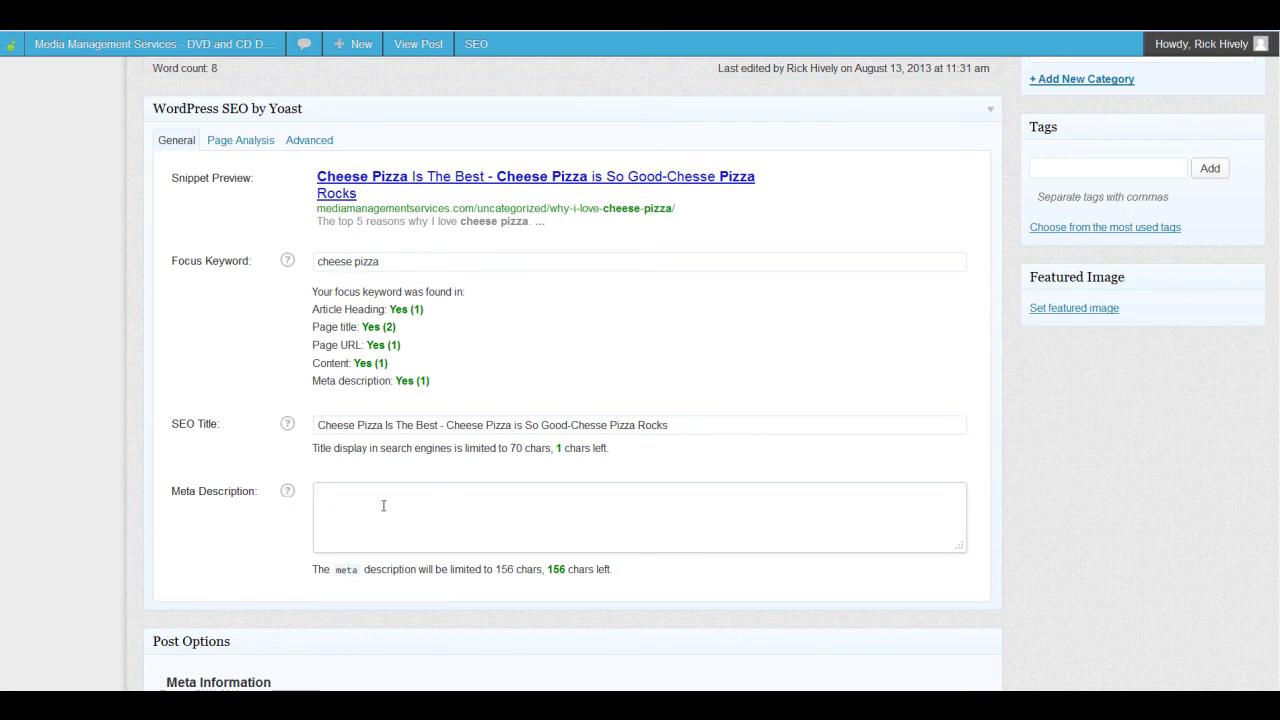
type("Cheese ")
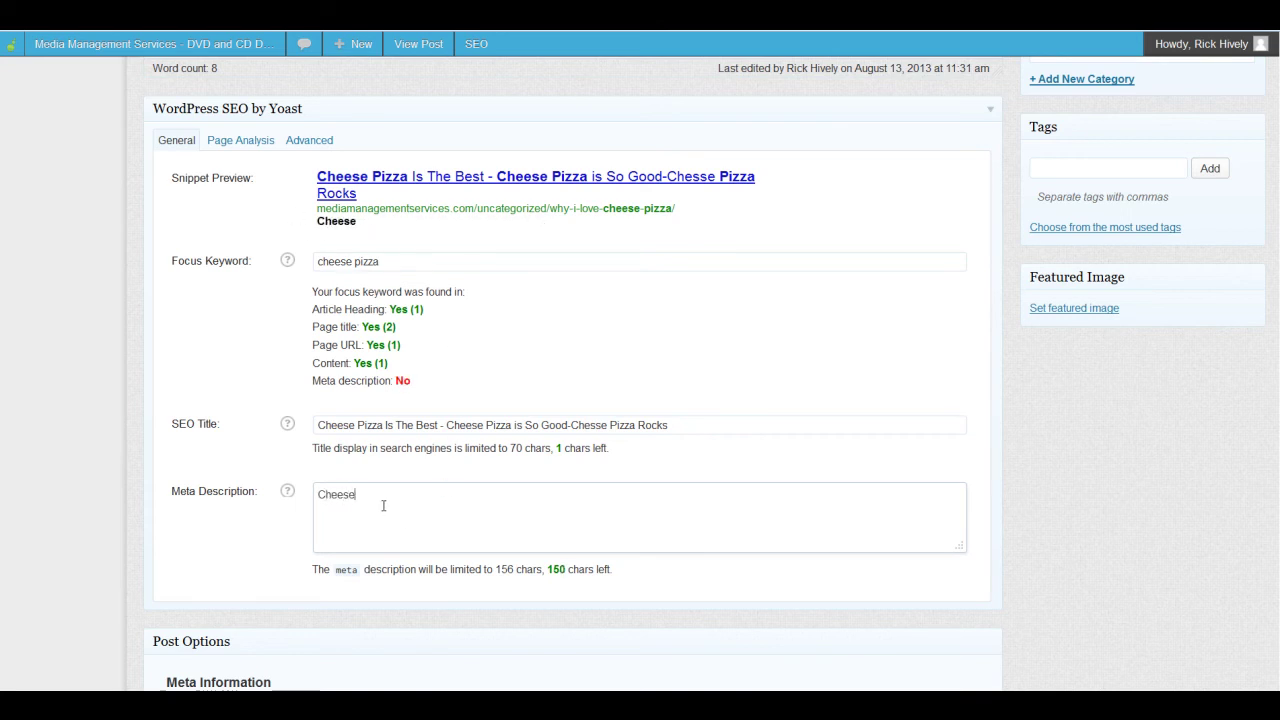
type("Pizza is so good.  Every ti")
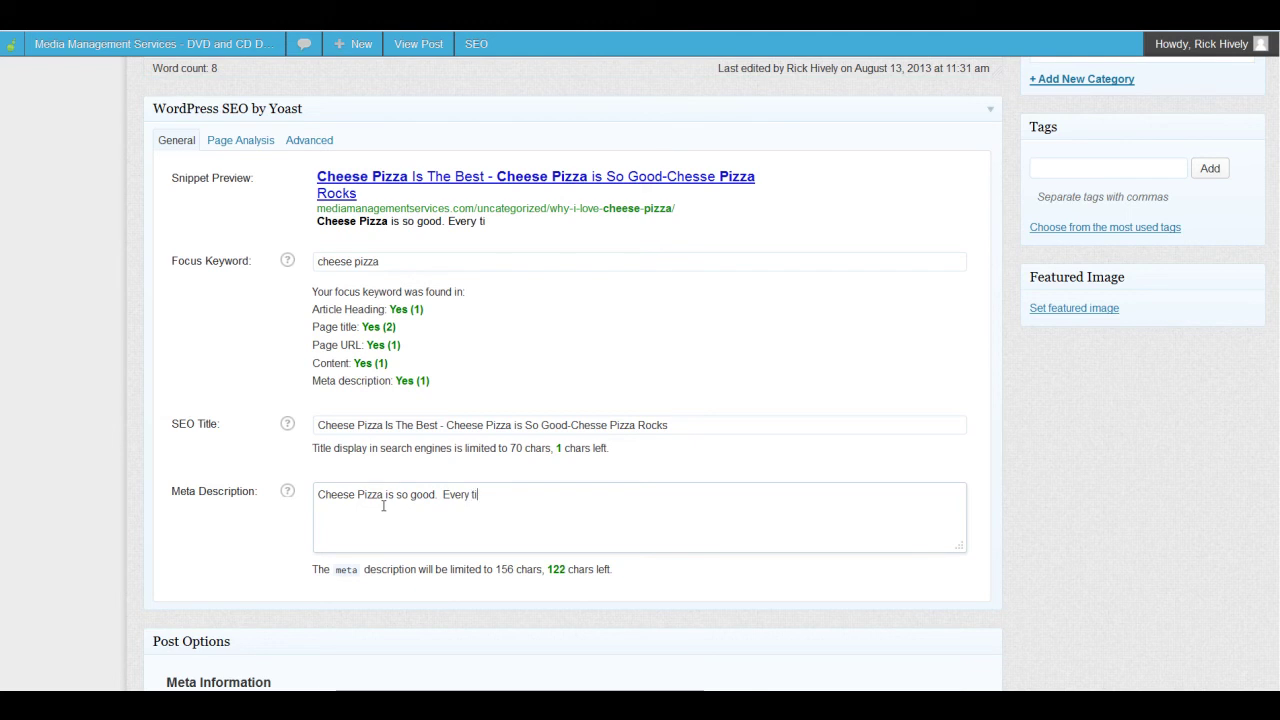
type("me I eat it i")
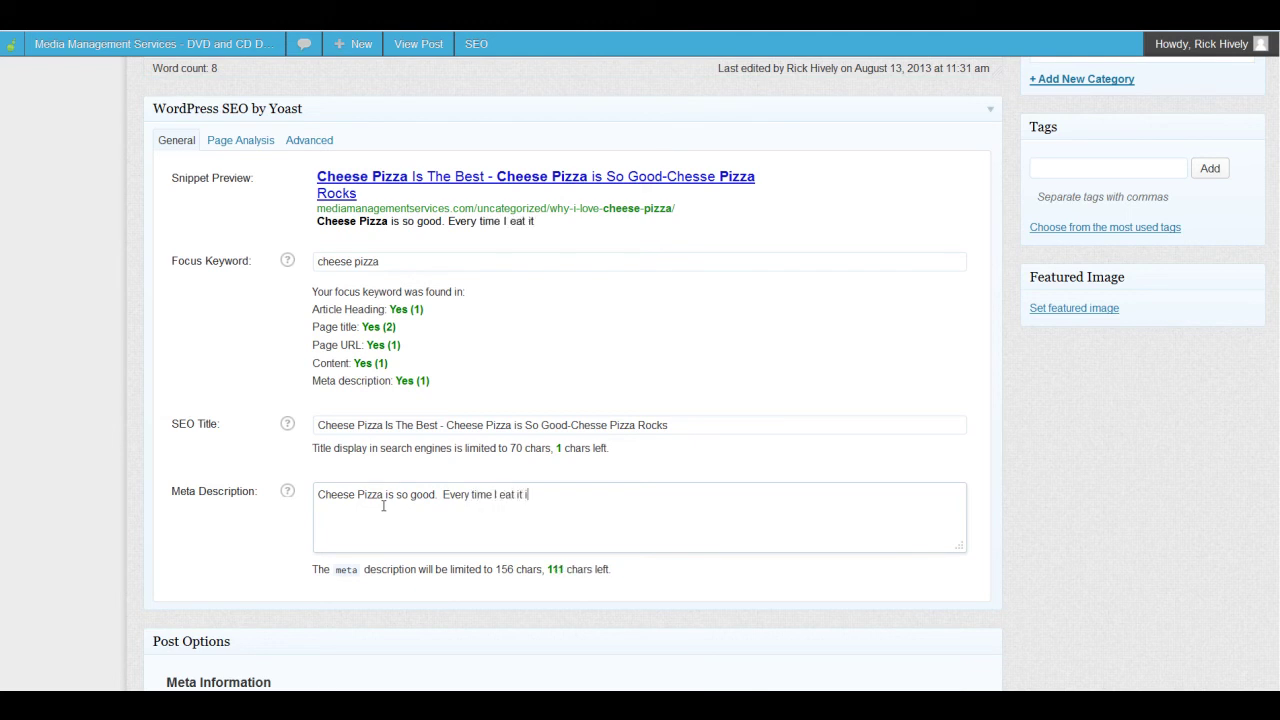
key("BackSpace")
key("BackSpace")
type(", I get so ")
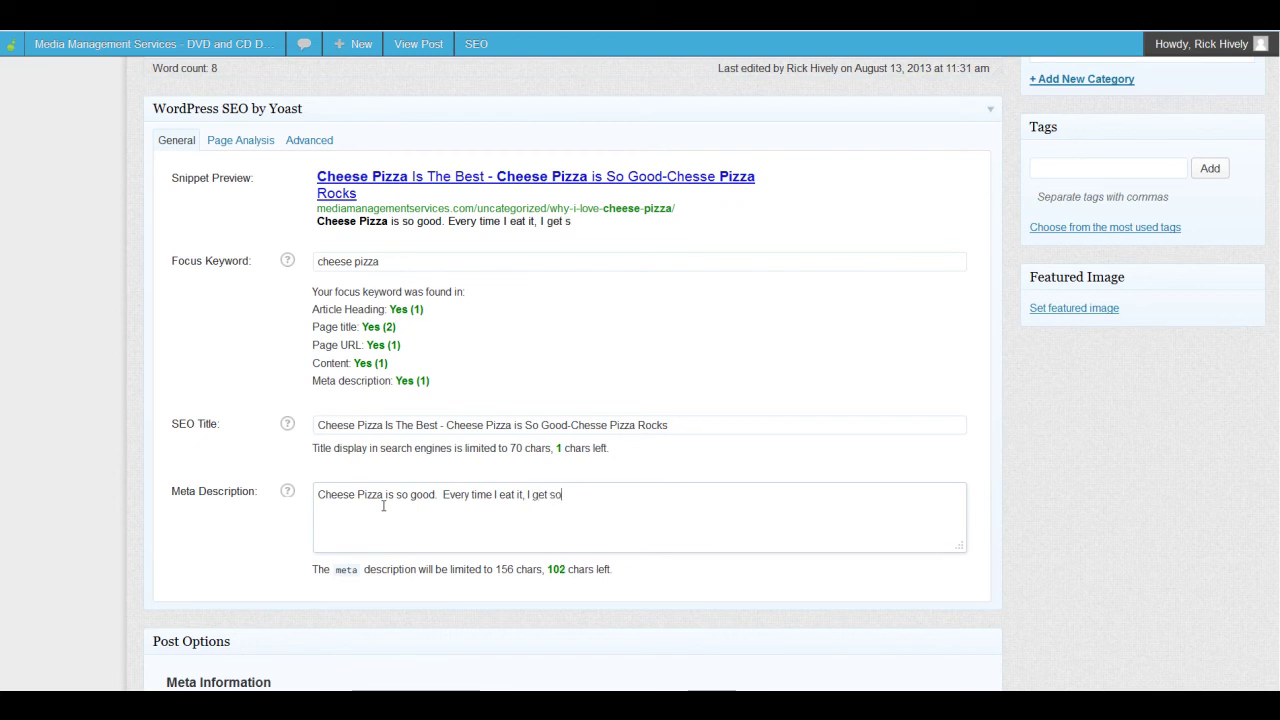
type("happy.")
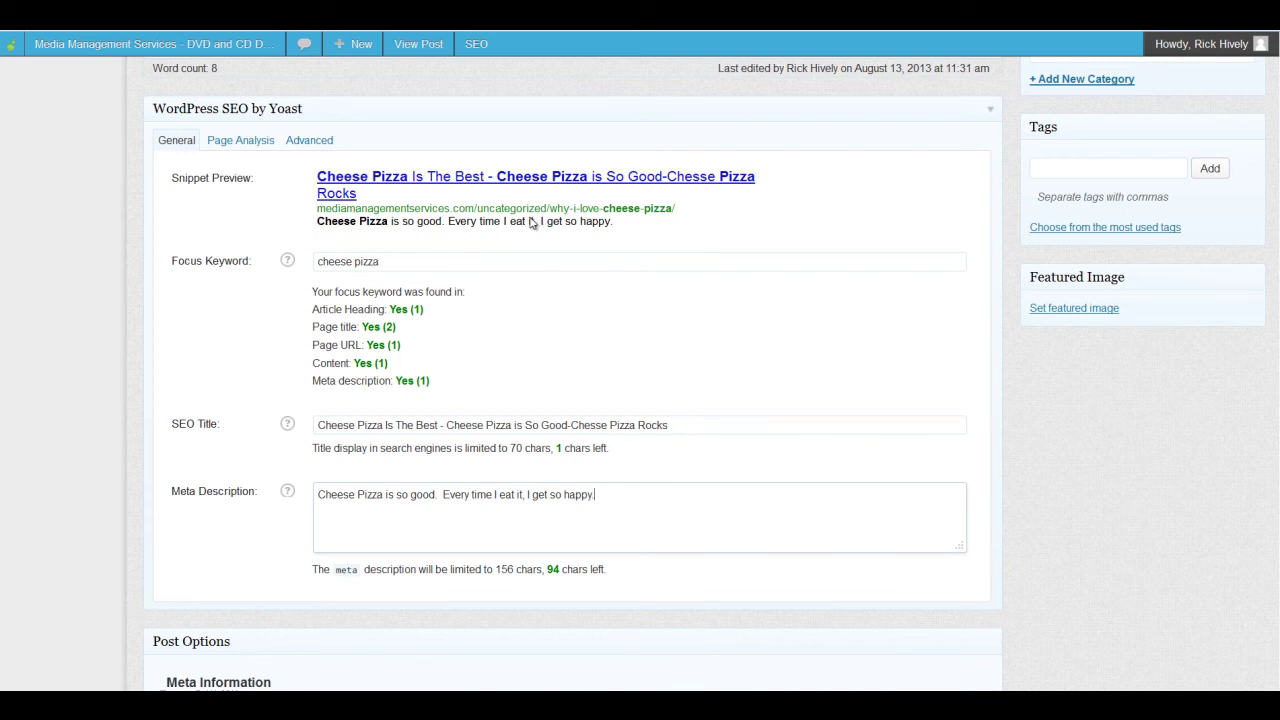
left_click_drag(318, 224, 367, 239)
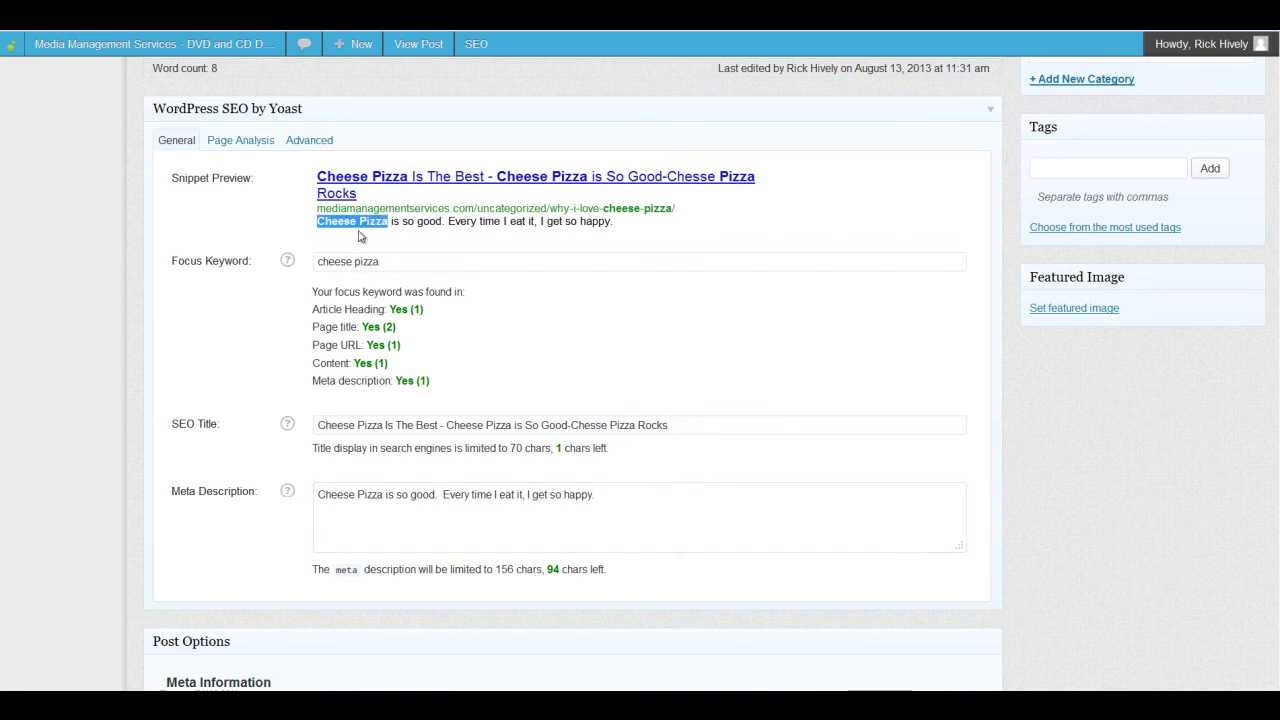
- Recheck the focus keyword results and meta description, and save the post as a draft
left_click(351, 239)
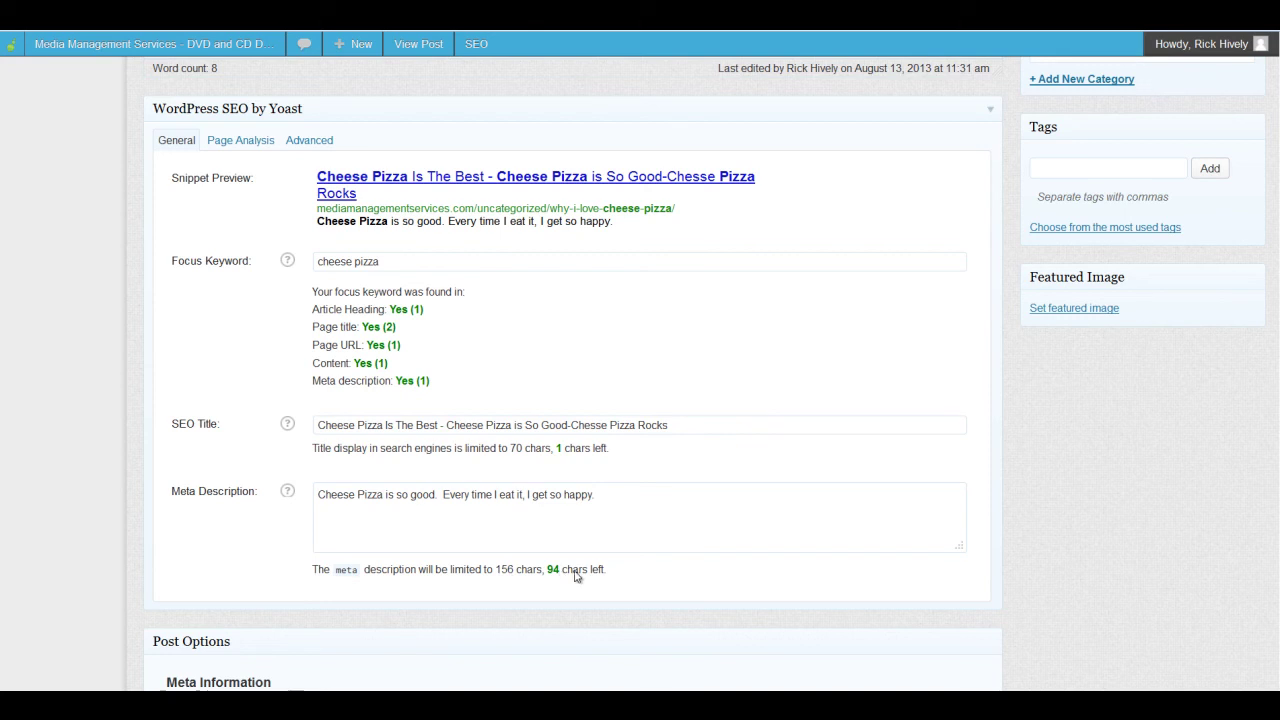
left_click(607, 498)
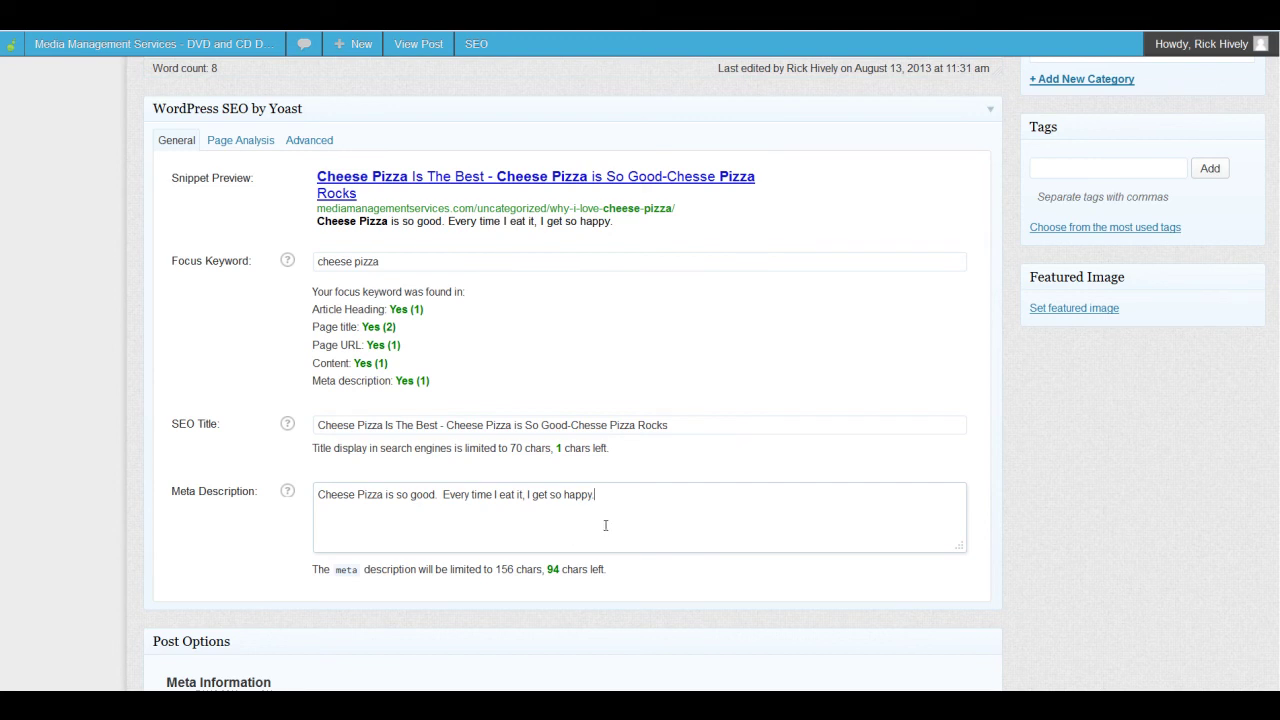
scroll(643, 606, "up", 3)
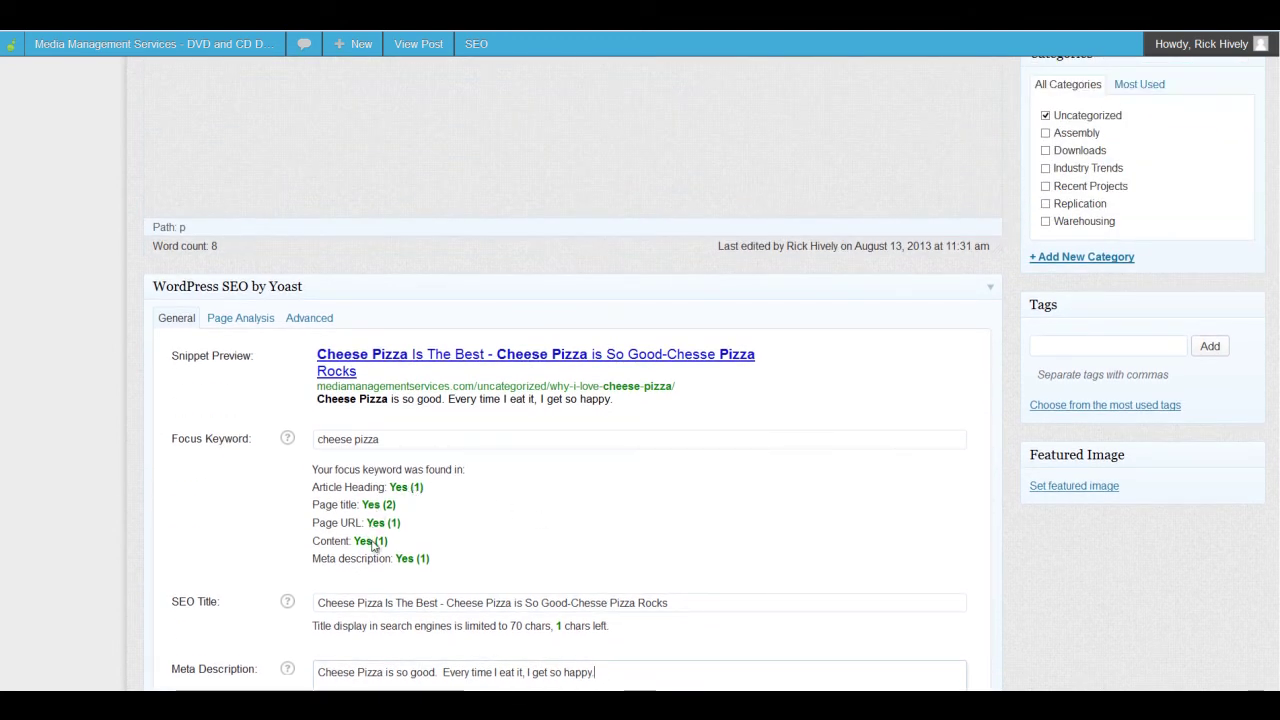
scroll(500, 557, "down", 3)
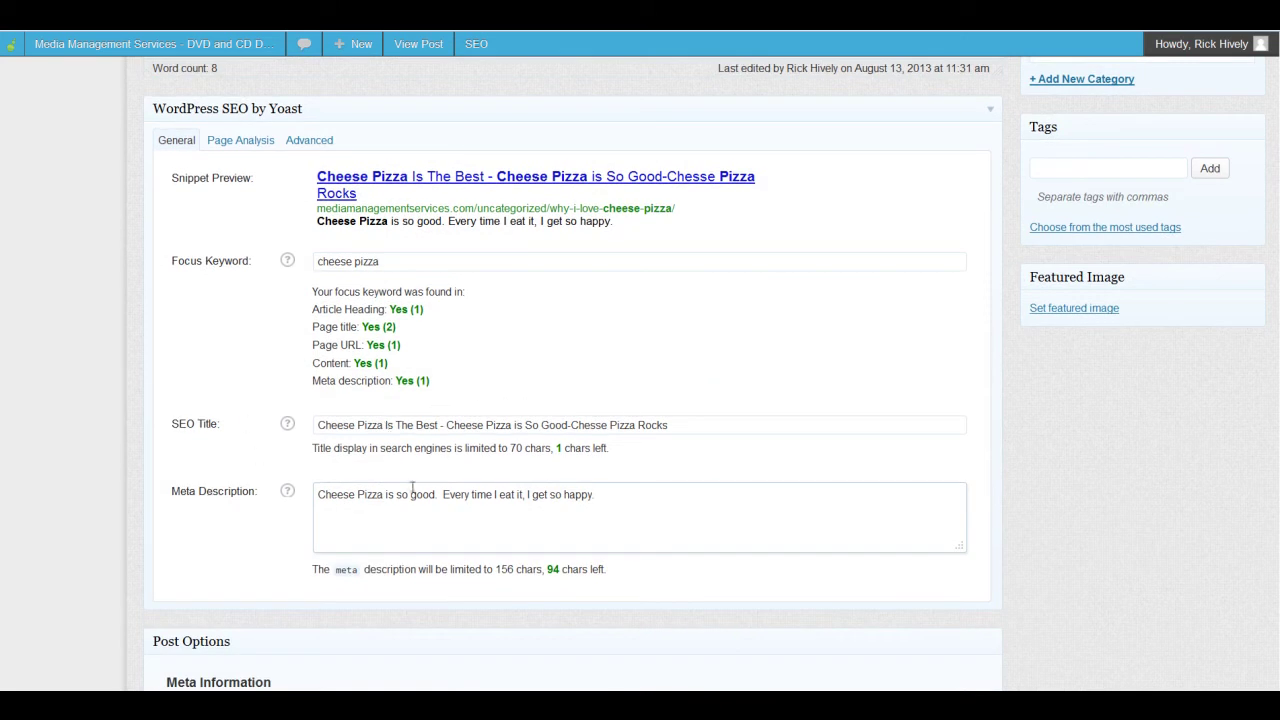
scroll(410, 497, "up", 9)
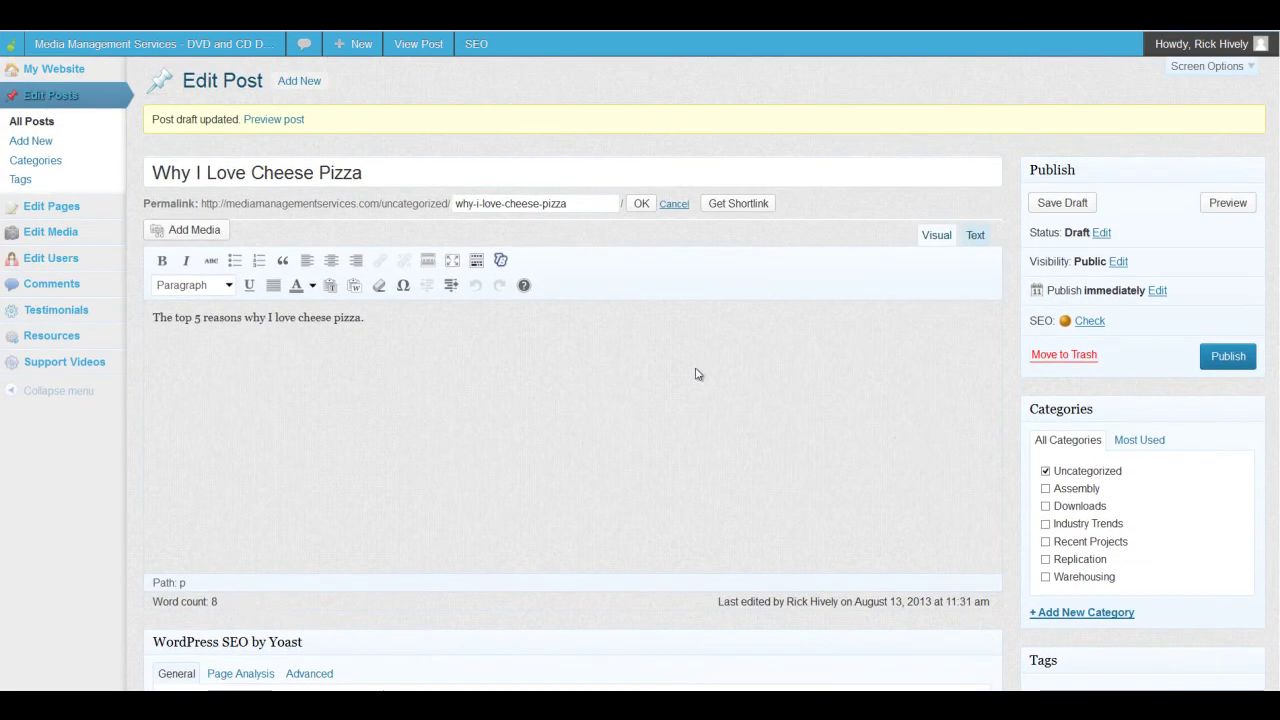
left_click(1050, 203)
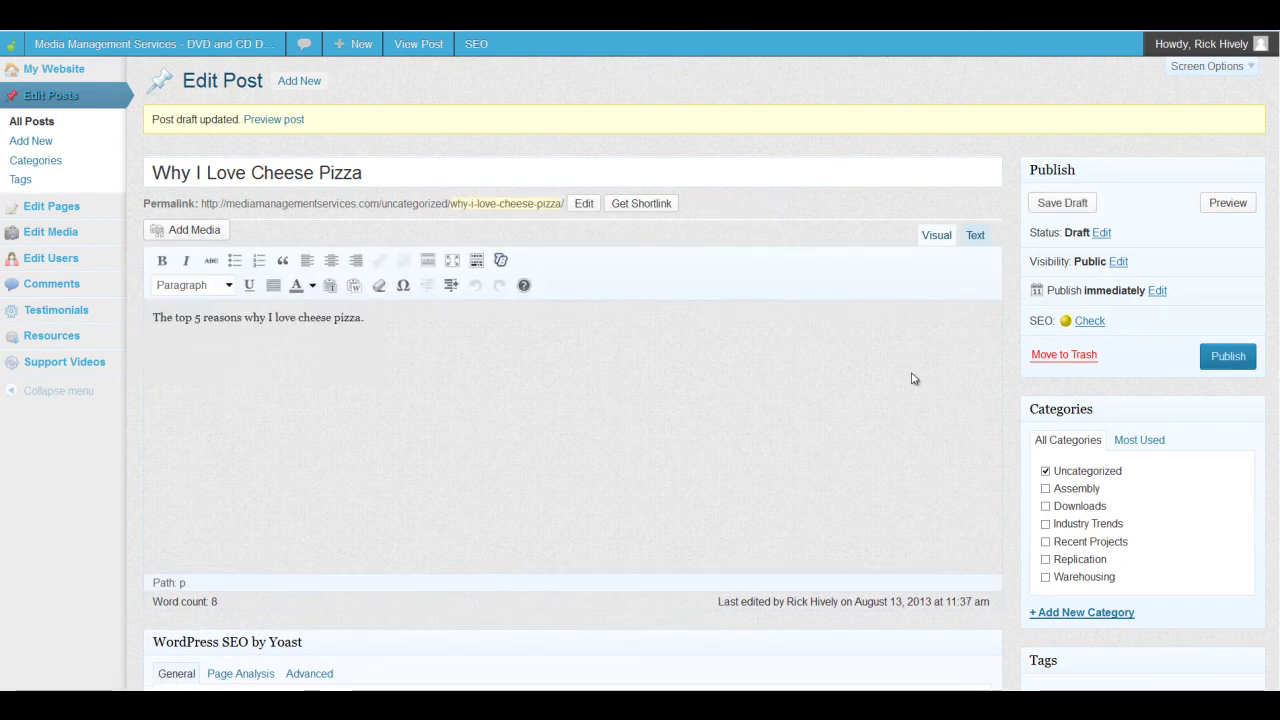
- Check the draft's SEO score and review the page analysis for what needs improving
scroll(912, 378, "down", 1)
scroll(912, 378, "up", 1)
left_click_drag(1029, 327, 1054, 324)
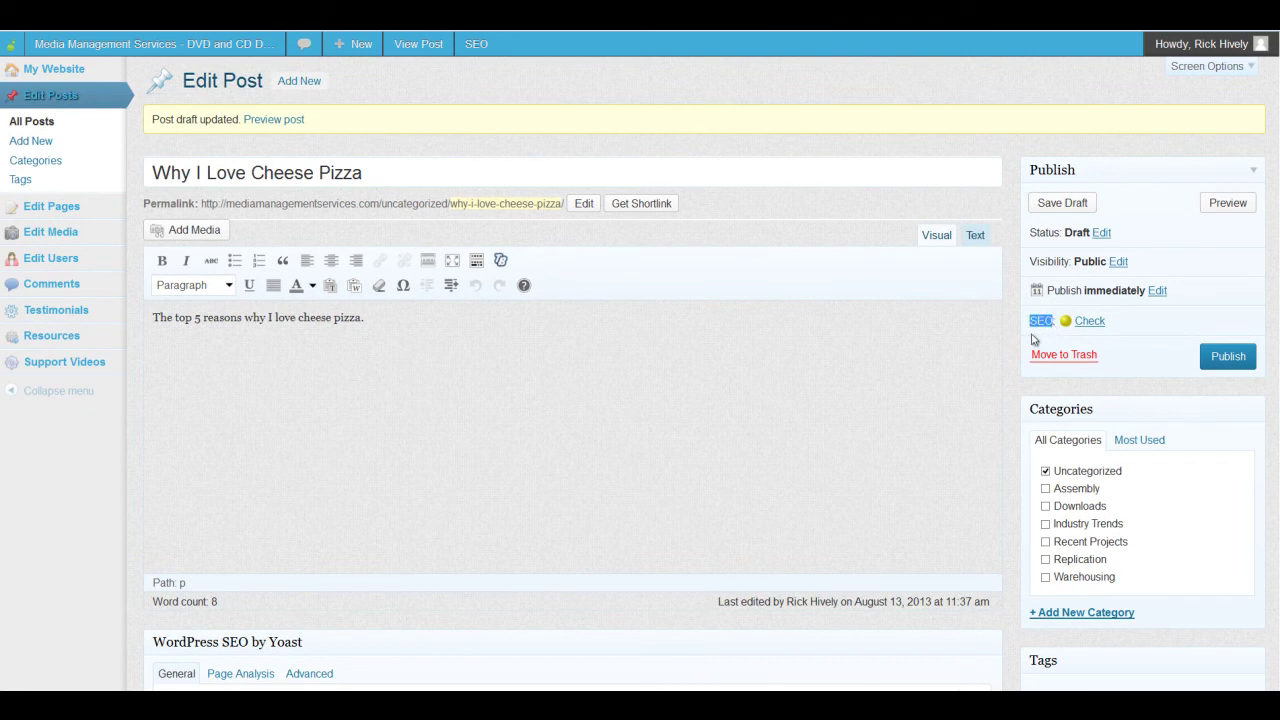
mouse_move(1067, 327)
left_click(1062, 334)
left_click(1090, 322)
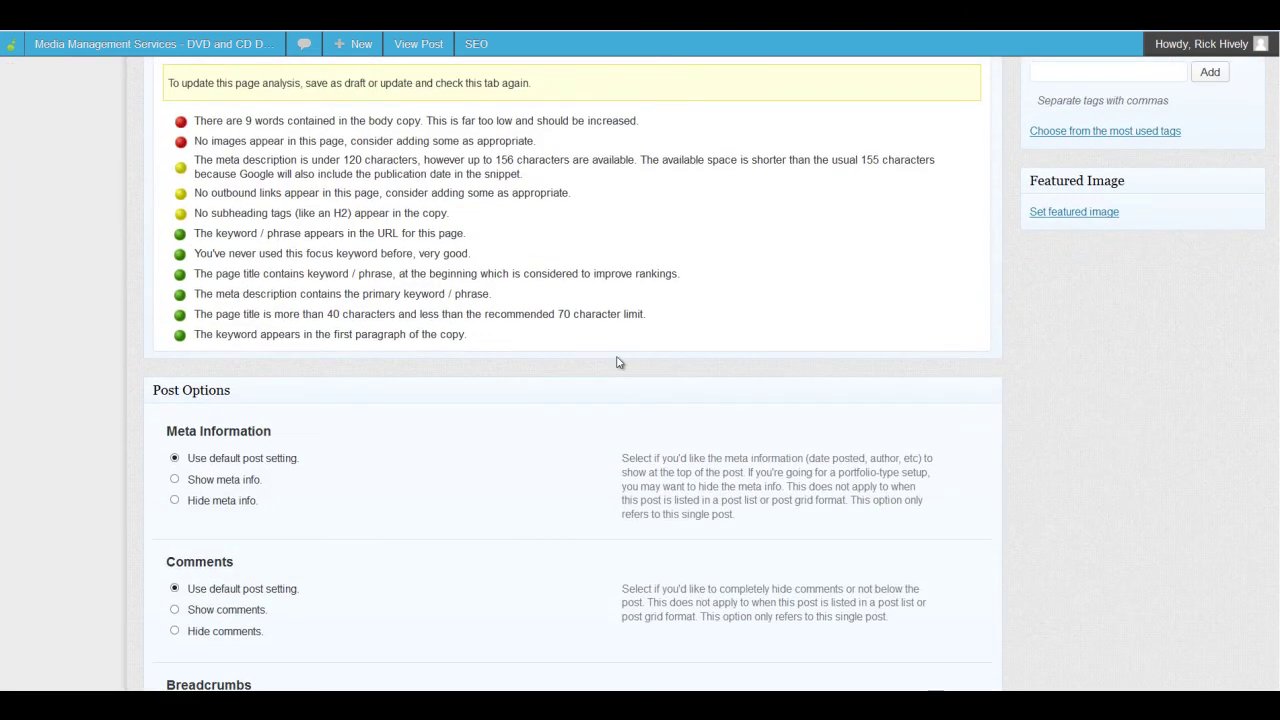
scroll(617, 362, "up", 3)
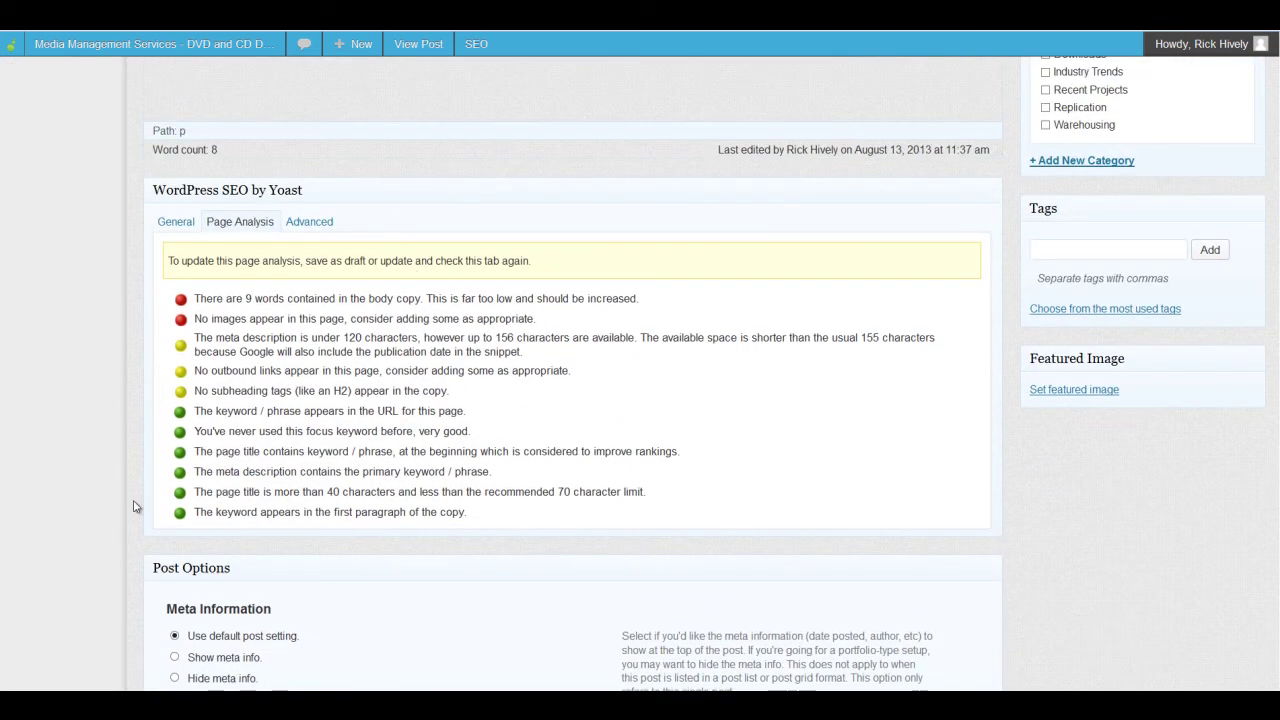
left_click(171, 221)
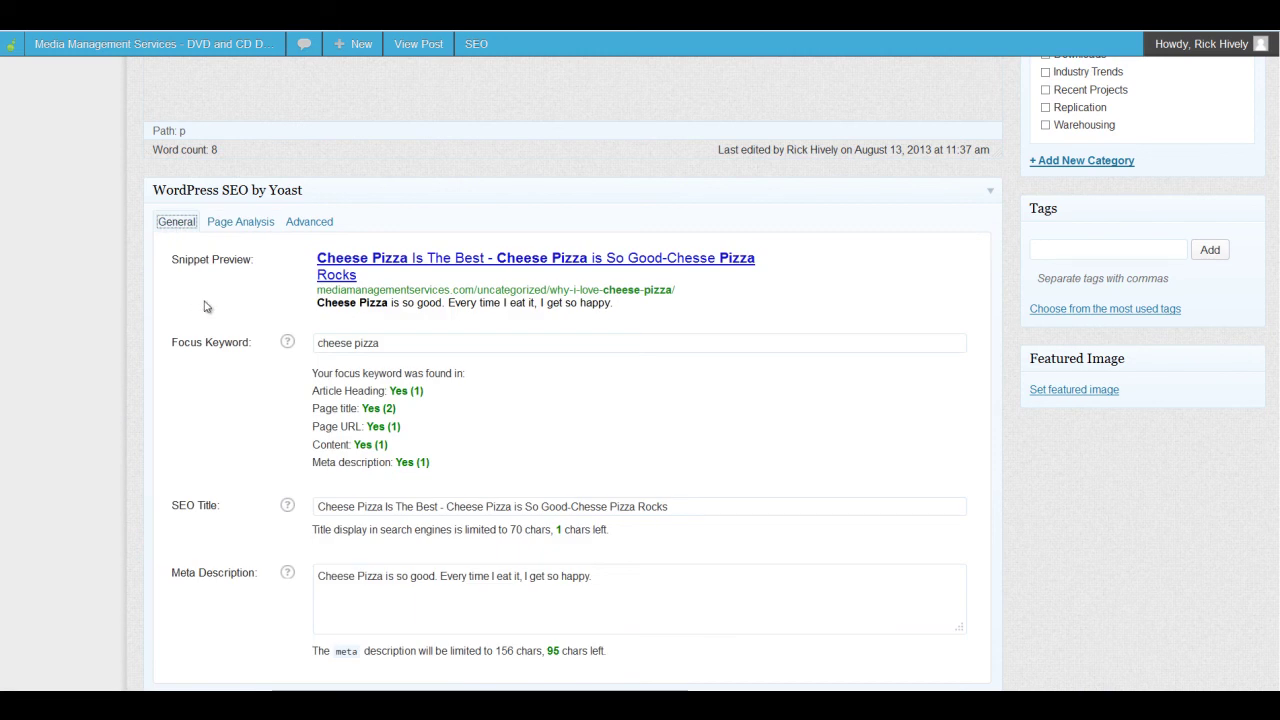
left_click(240, 222)
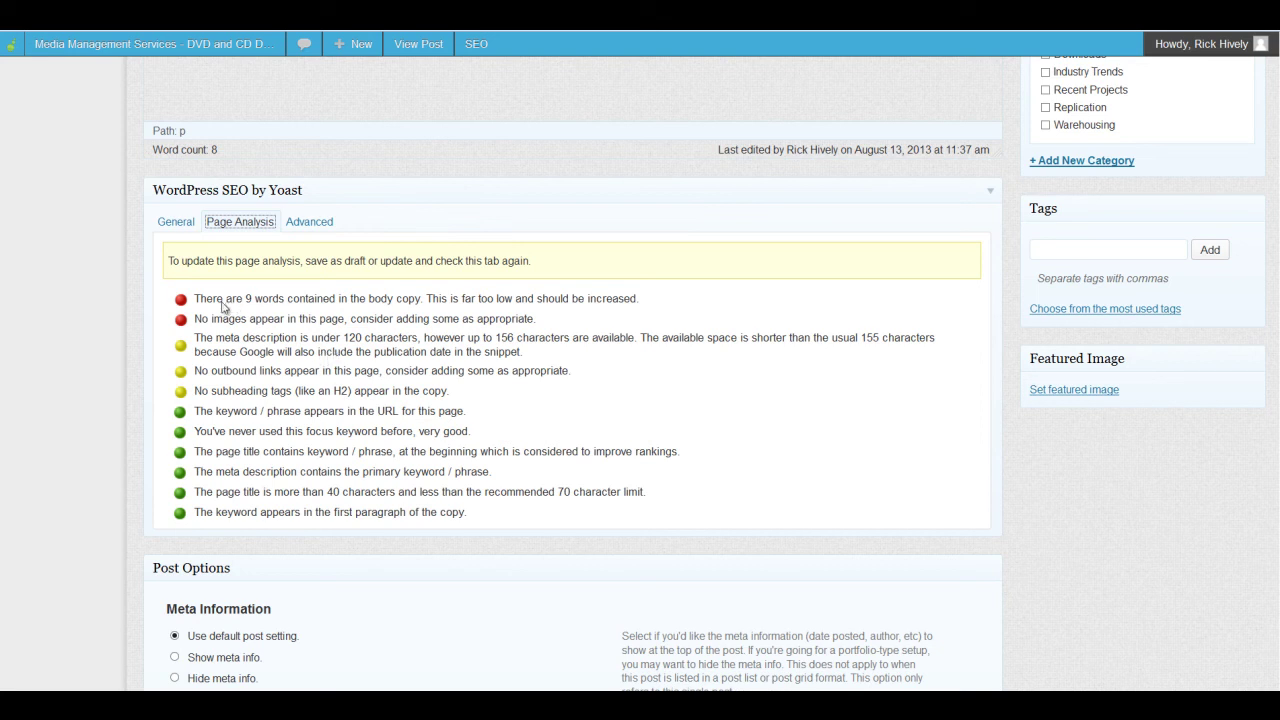
scroll(220, 320, "up", 1)
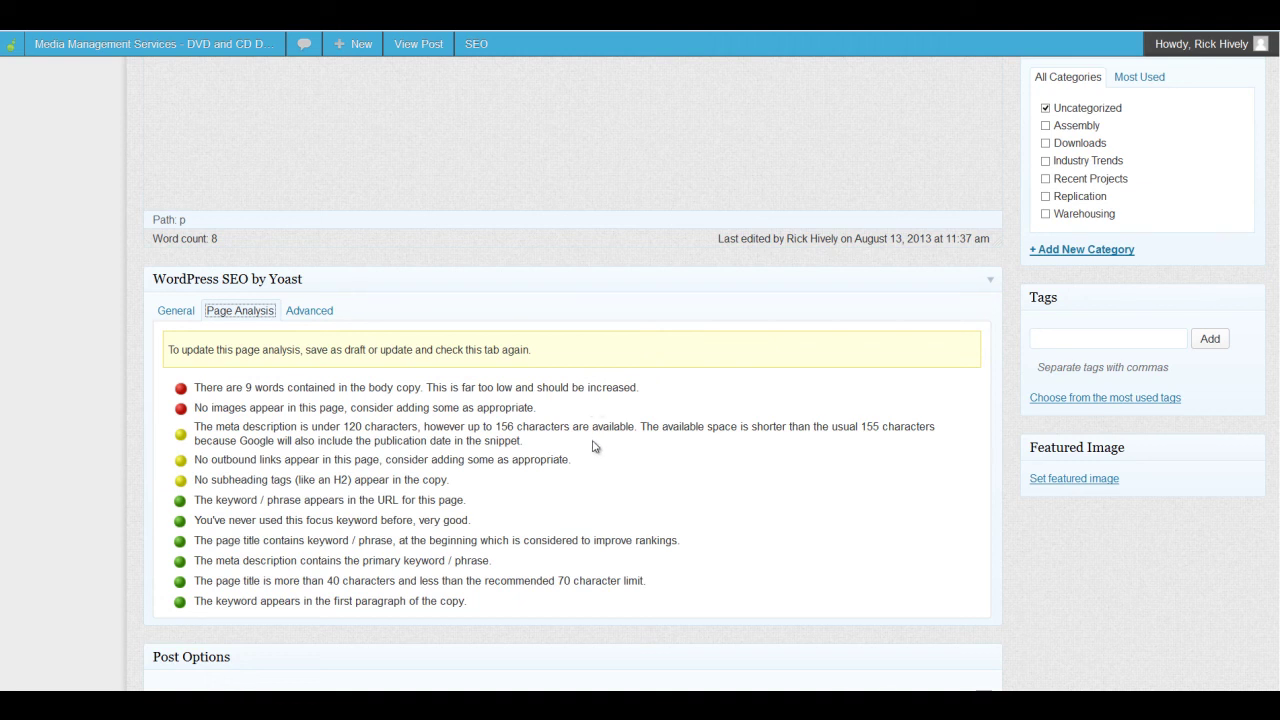
- Open the Wikipedia article on pizza cheese from the Google results and copy its two introductory paragraphs
scroll(543, 434, "up", 2)
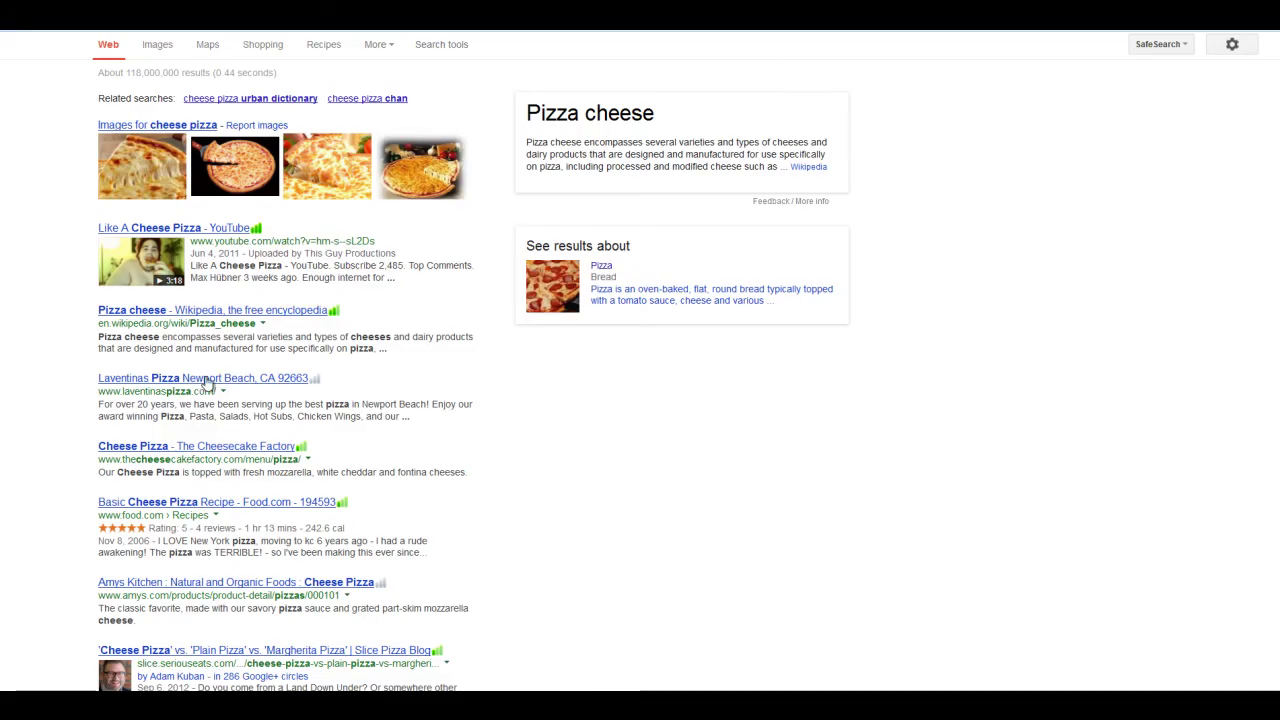
left_click(207, 313)
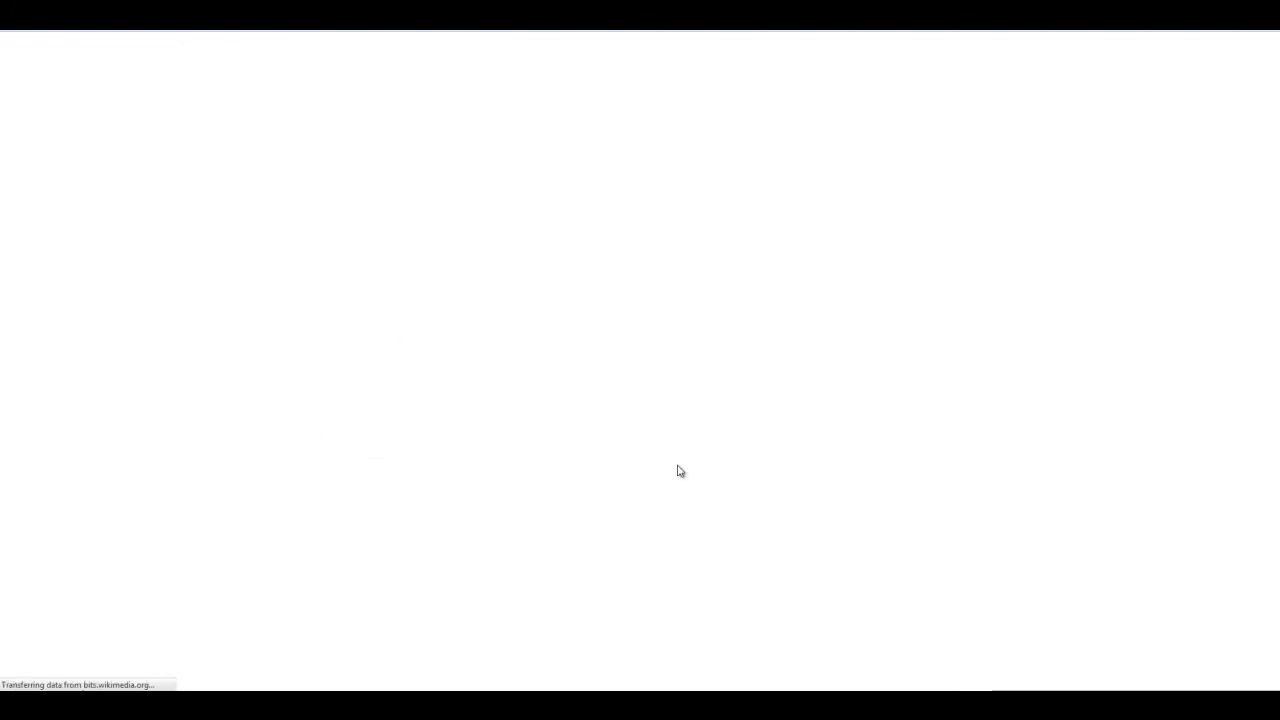
left_click_drag(324, 220, 131, 145)
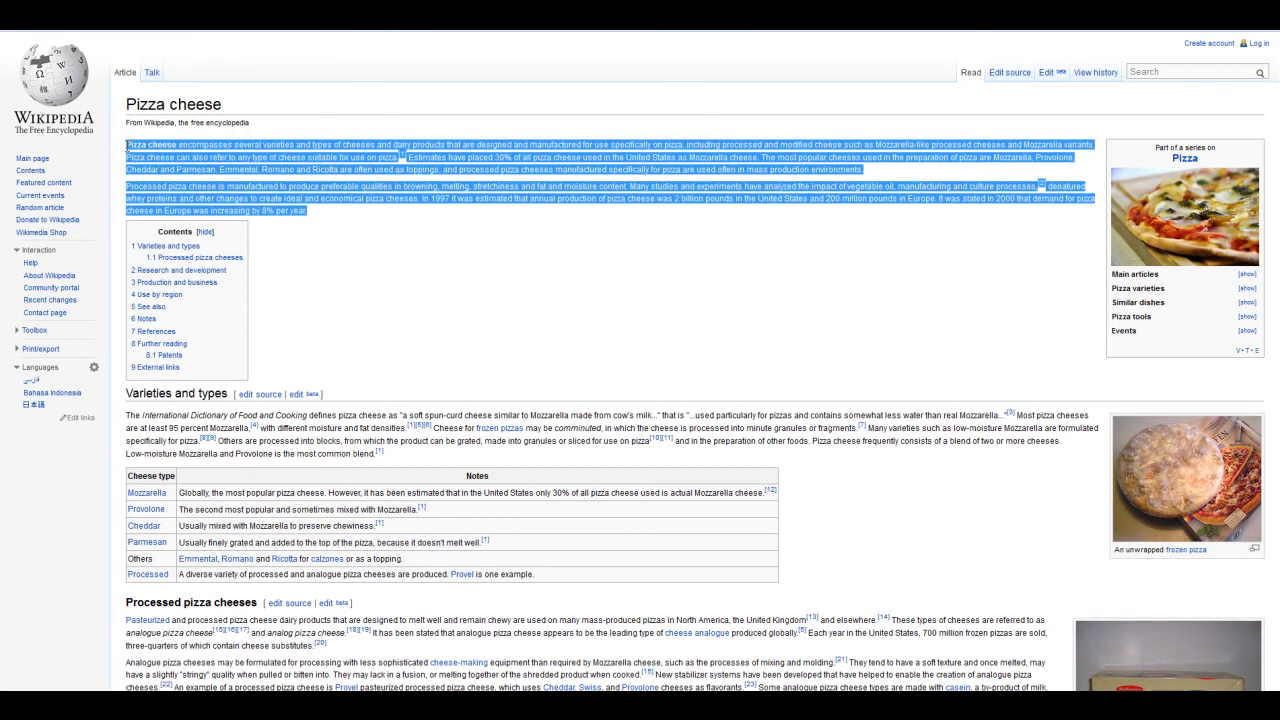
right_click(136, 145)
left_click(162, 158)
key("ctrl+Tab")
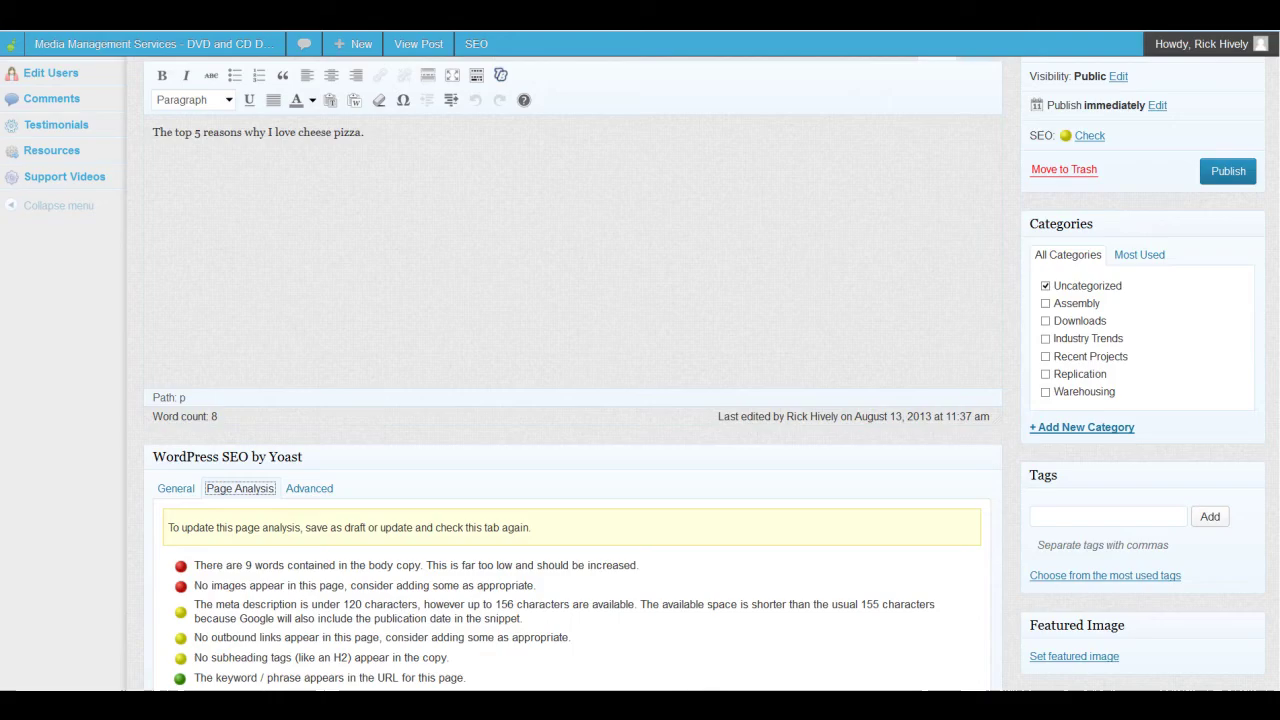
- Paste the copied Wikipedia paragraphs into the post body after the sentence "The top 5 reasons why I love cheese pizza."
scroll(436, 318, "up", 3)
left_click(388, 319)
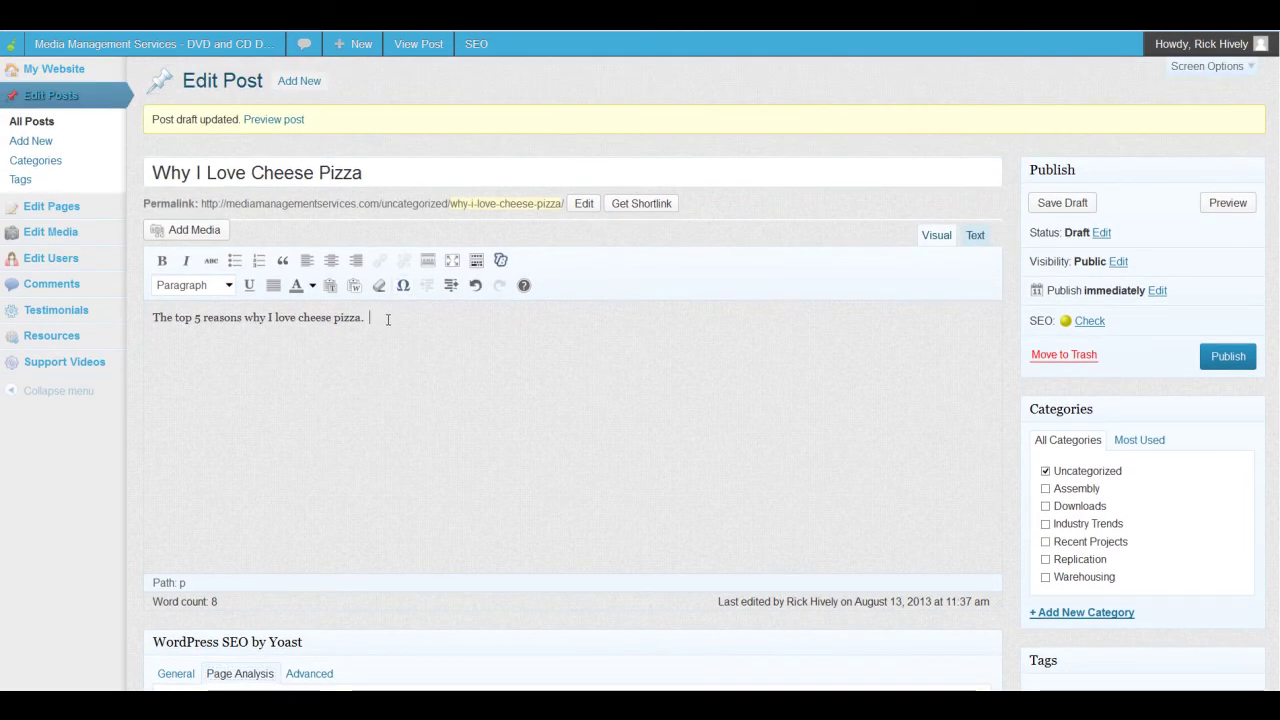
key("ctrl+v")
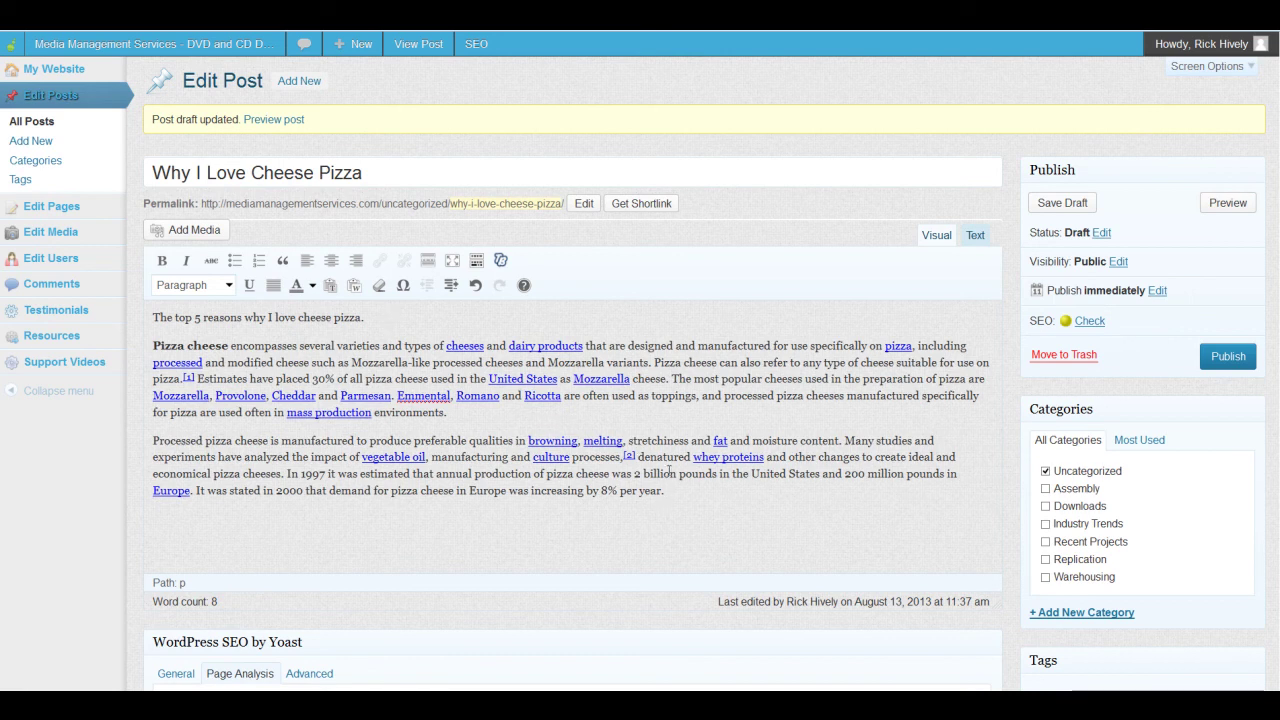
- Upload the pizza picture Cheese-Piza-1.jpg as media for the post
scroll(704, 480, "down", 1)
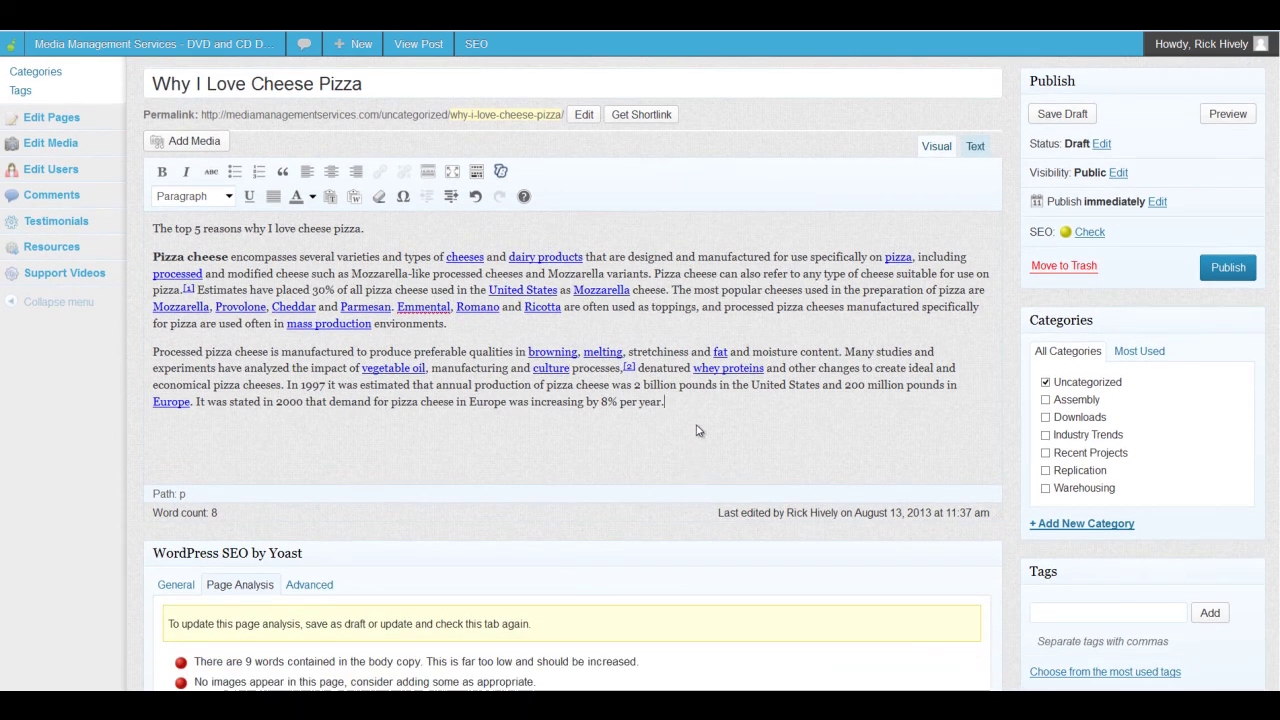
scroll(697, 428, "down", 2)
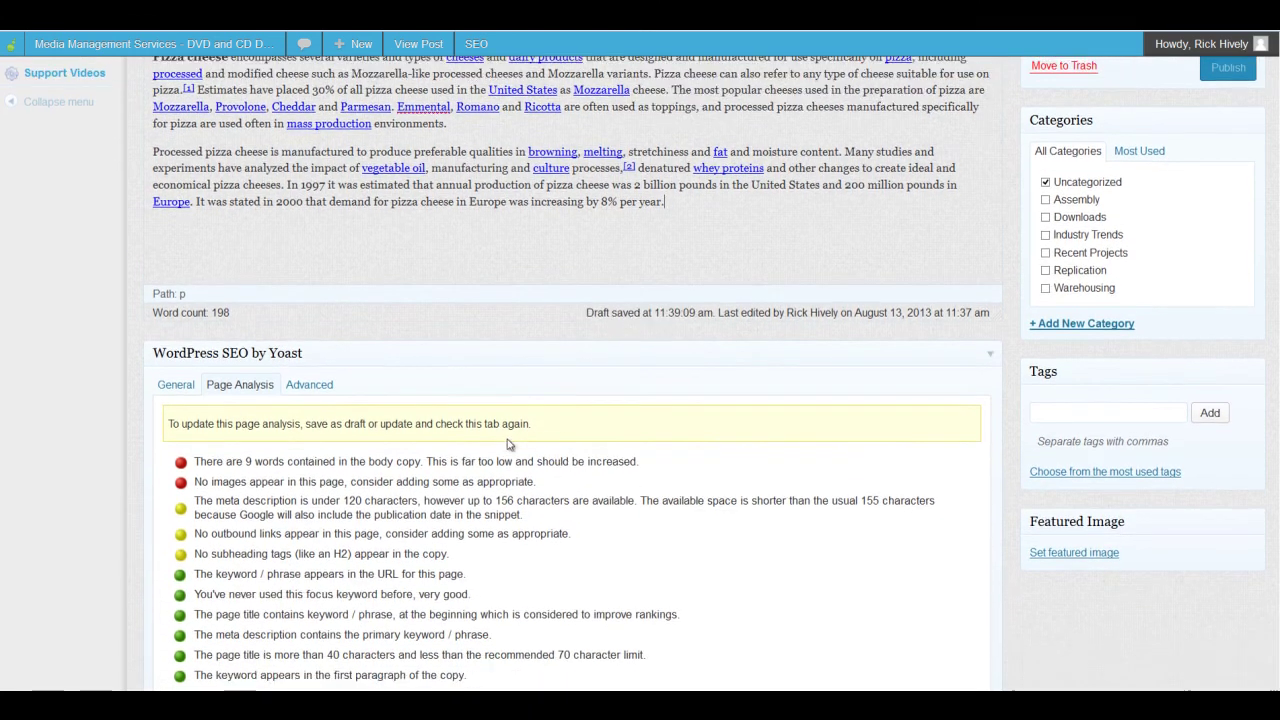
scroll(540, 443, "down", 1)
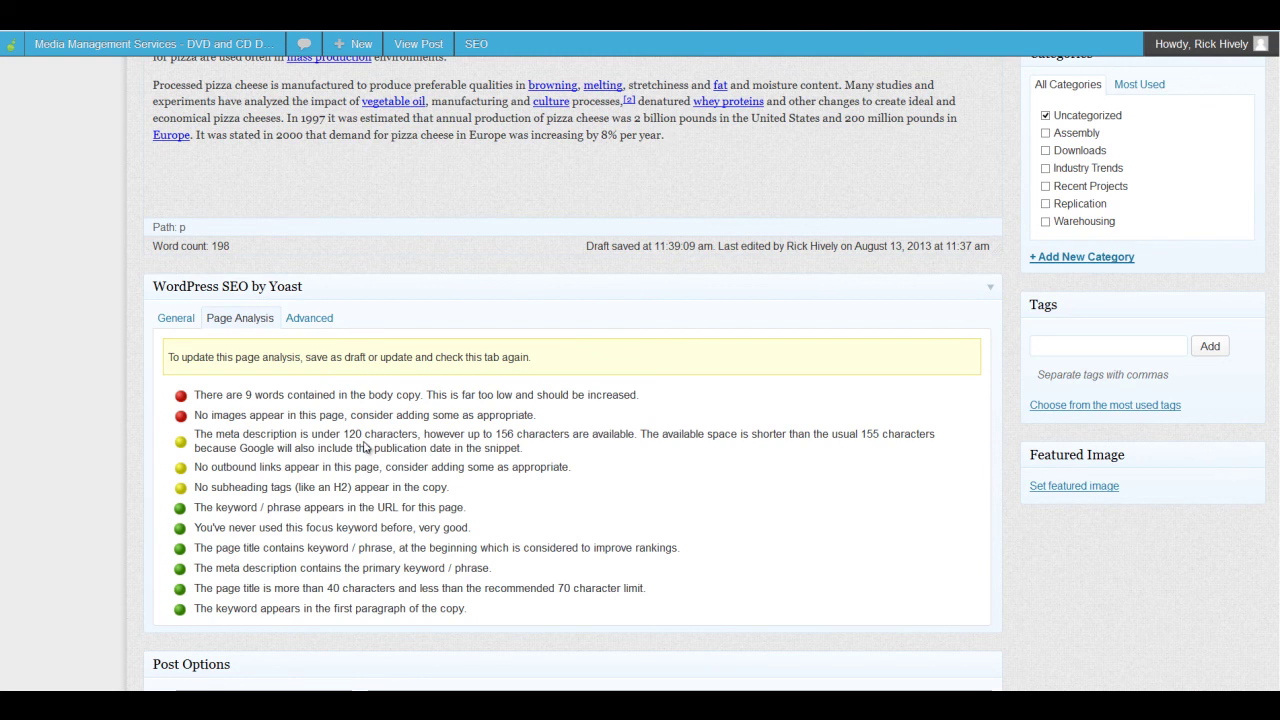
scroll(365, 447, "up", 3)
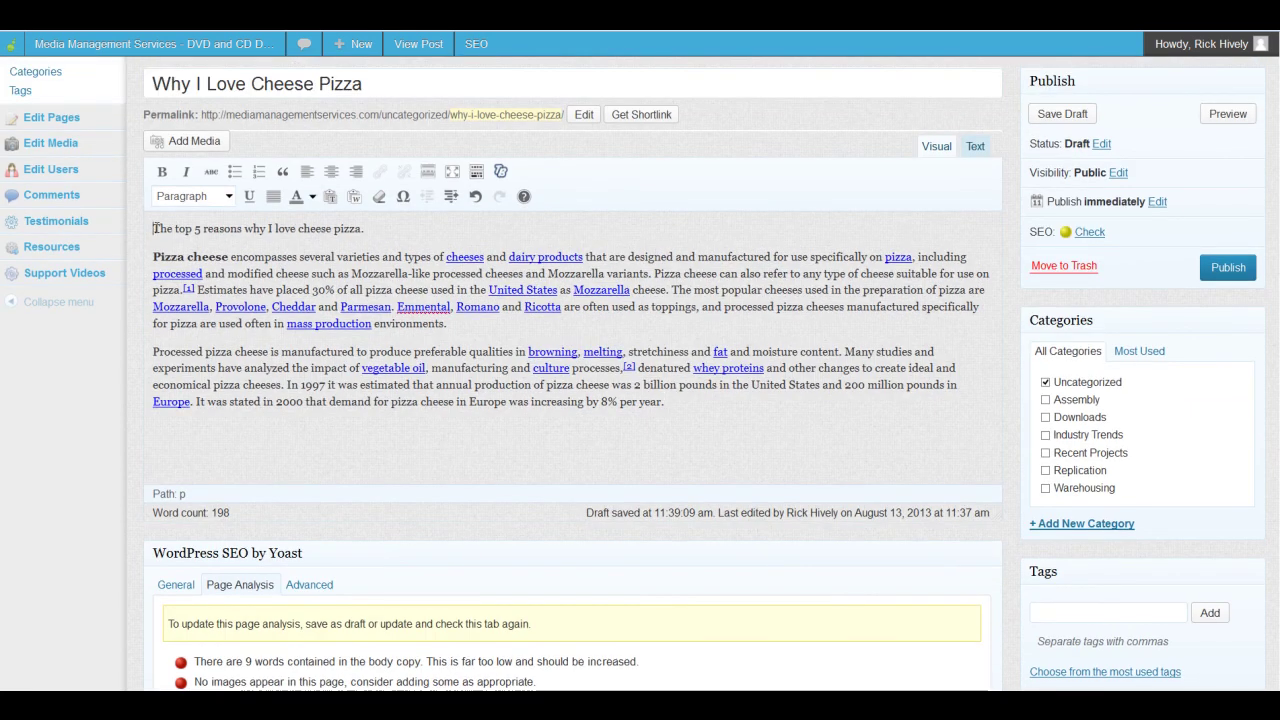
scroll(278, 318, "up", 1)
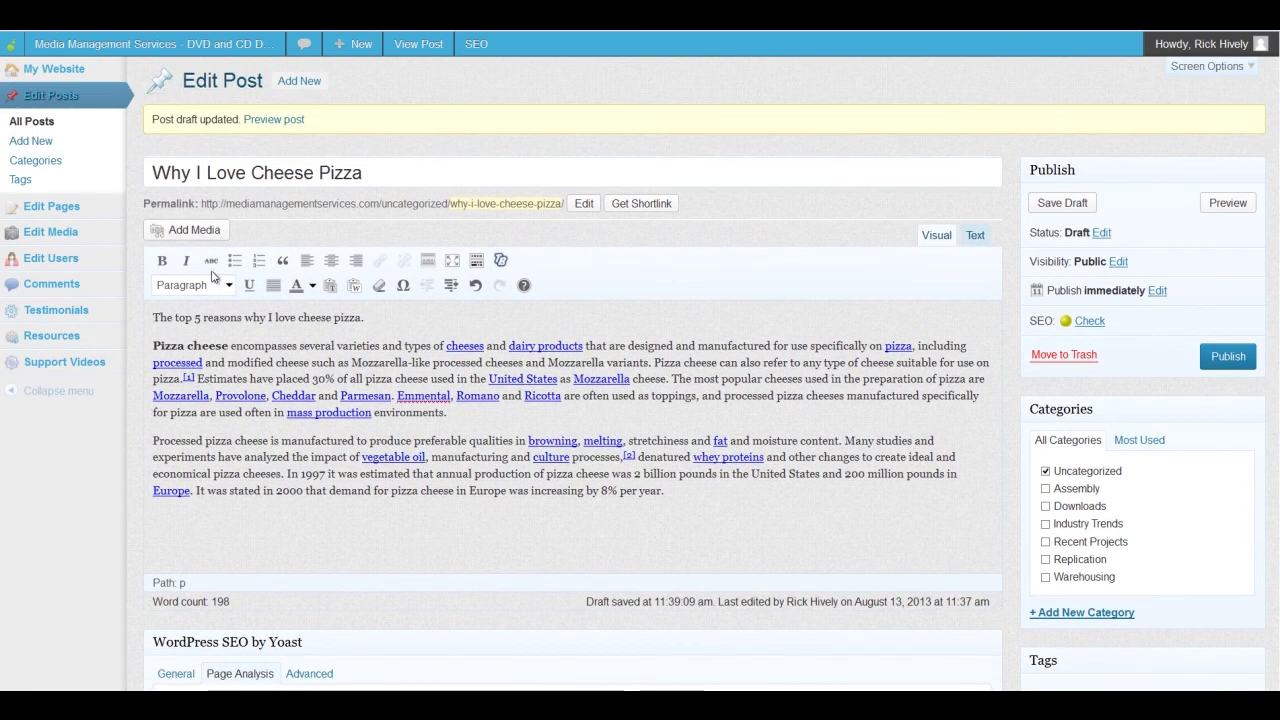
left_click(186, 232)
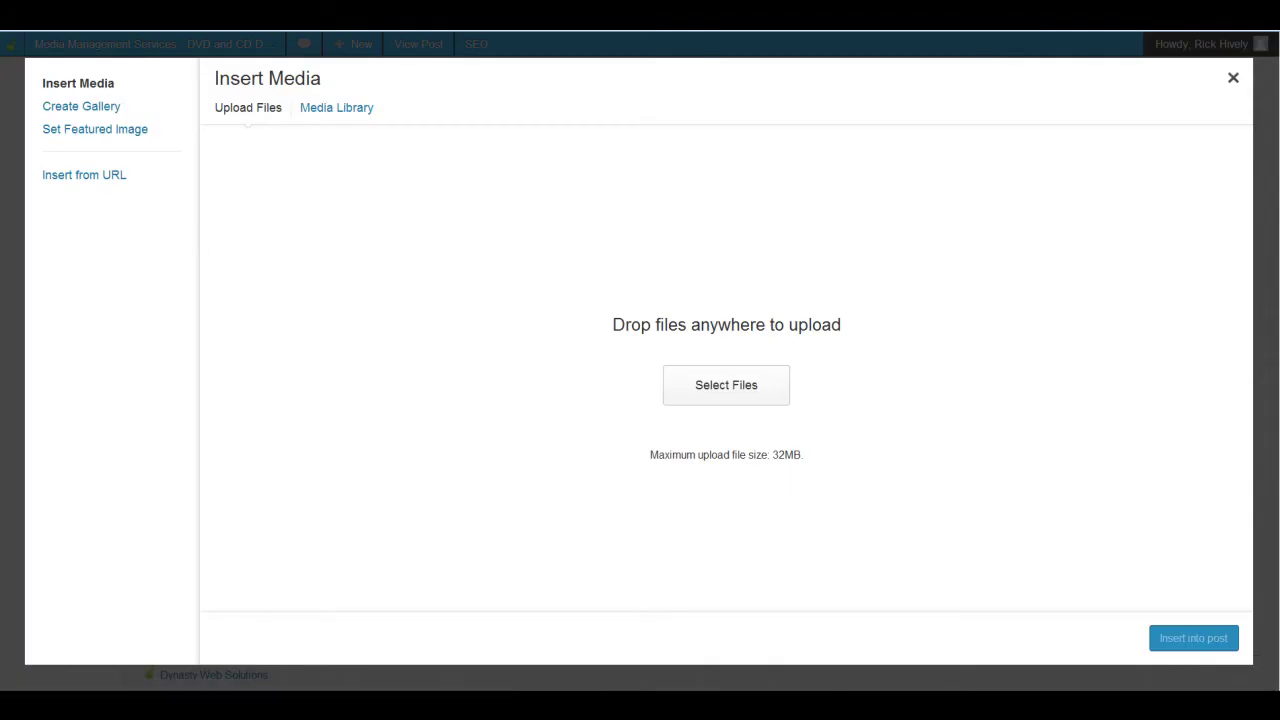
left_click_drag(0, 360, 449, 345)
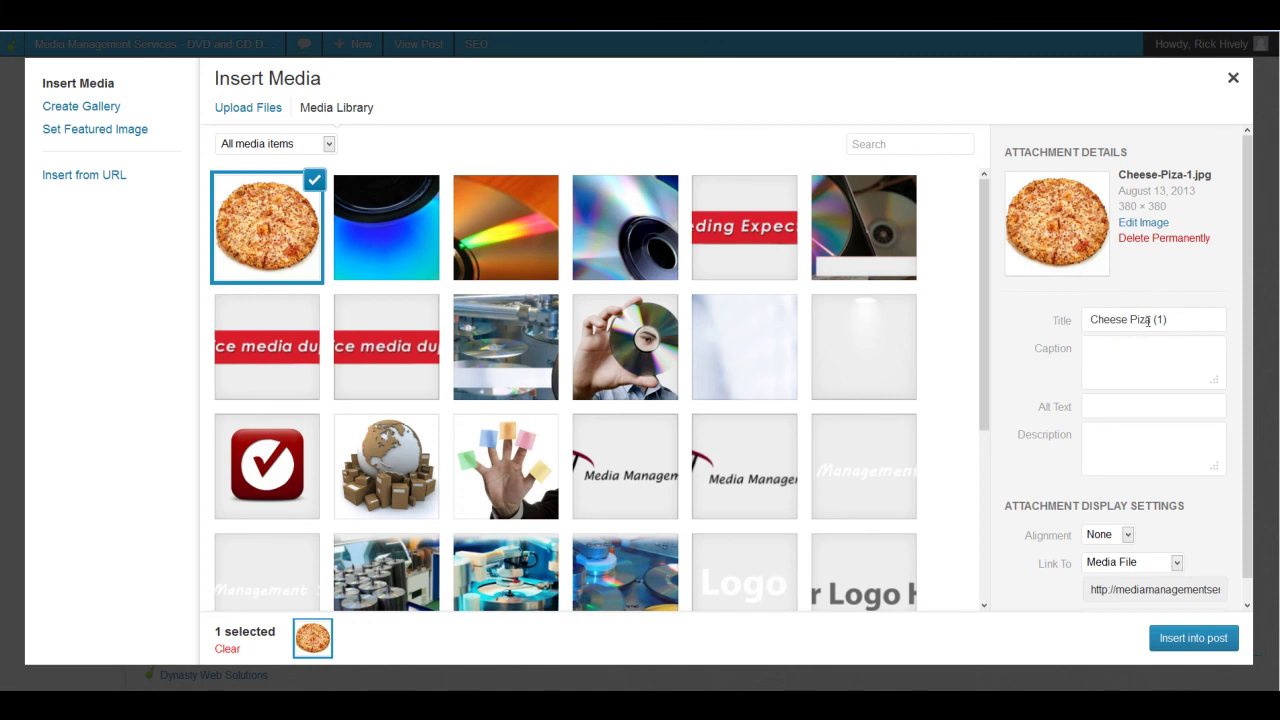
- Set the uploaded image's title, alt text and description to "Cheese Pizza"
left_click(1146, 321)
type("z")
key("shift+End")
key("BackSpace")
left_click(1146, 357)
left_click(1127, 407)
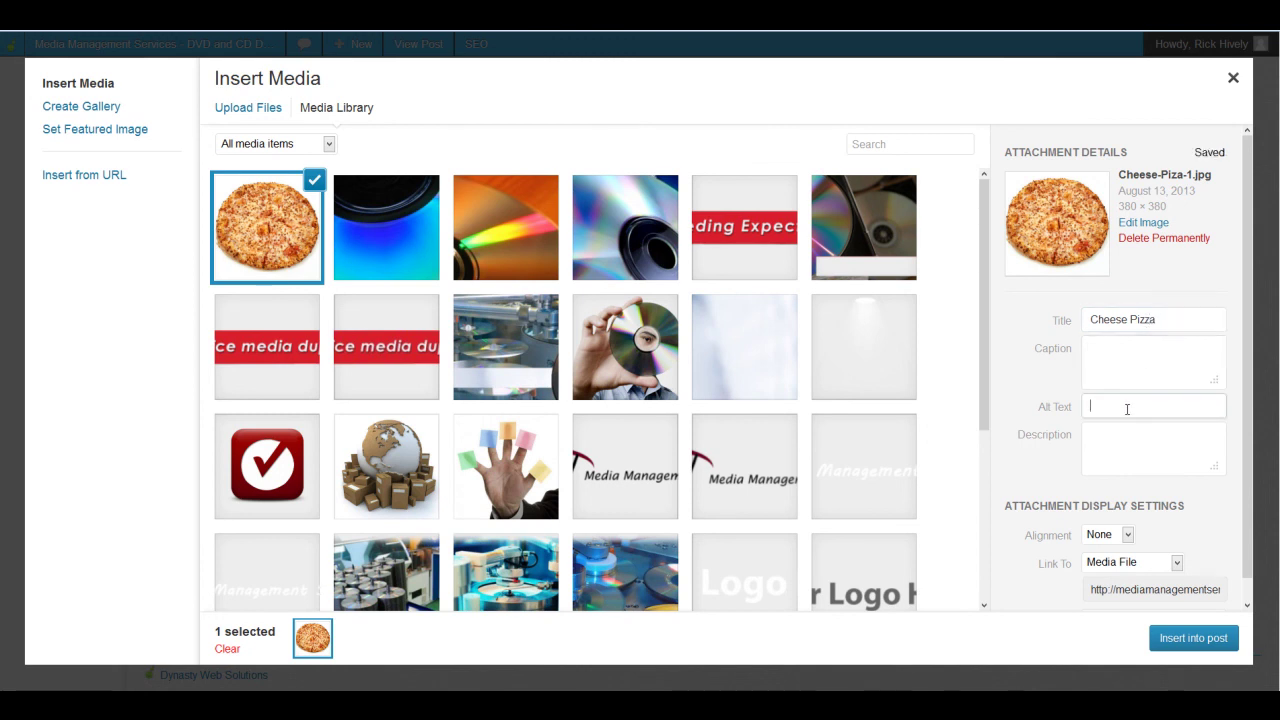
type("Cheese Pizza")
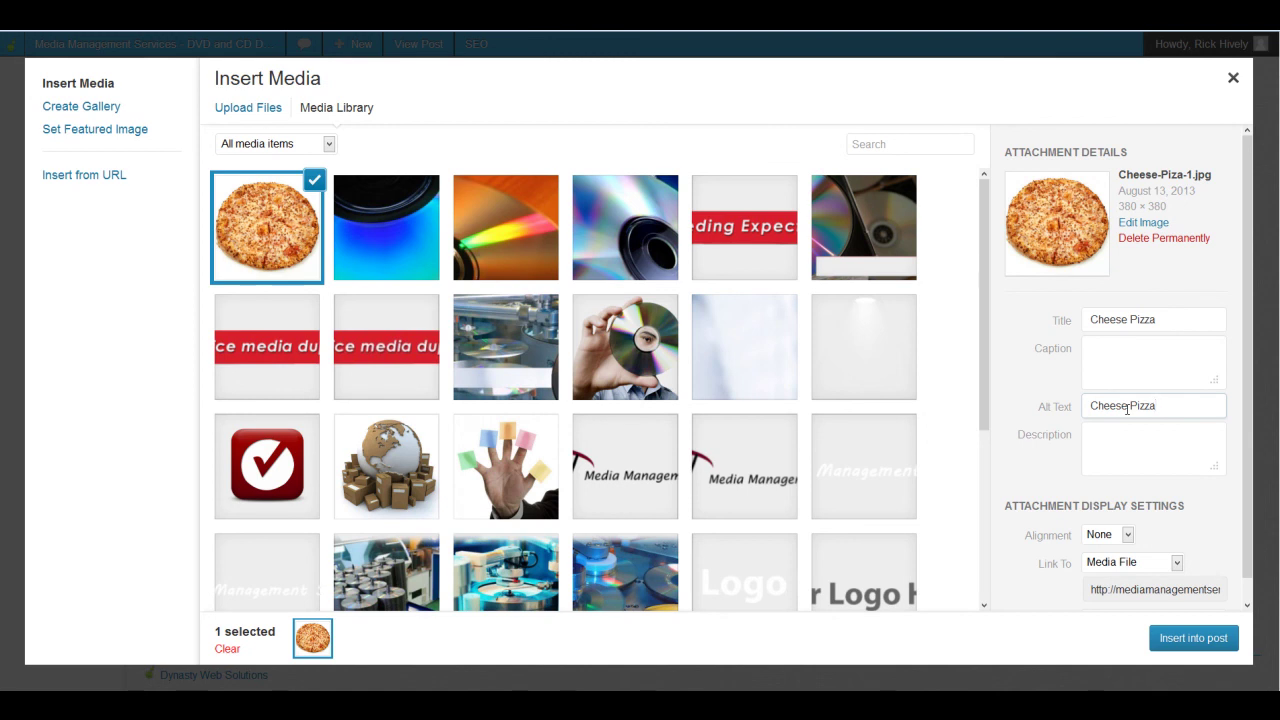
key("Tab")
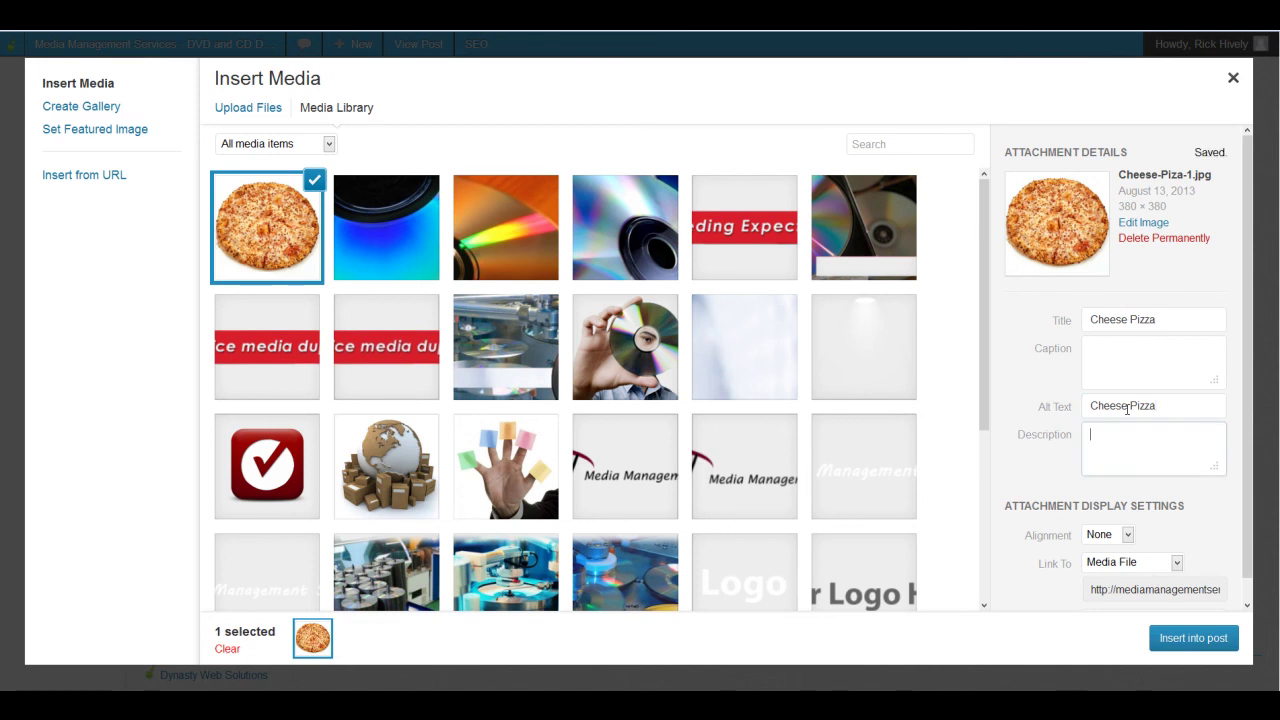
type("Cheese")
type("Pizza")
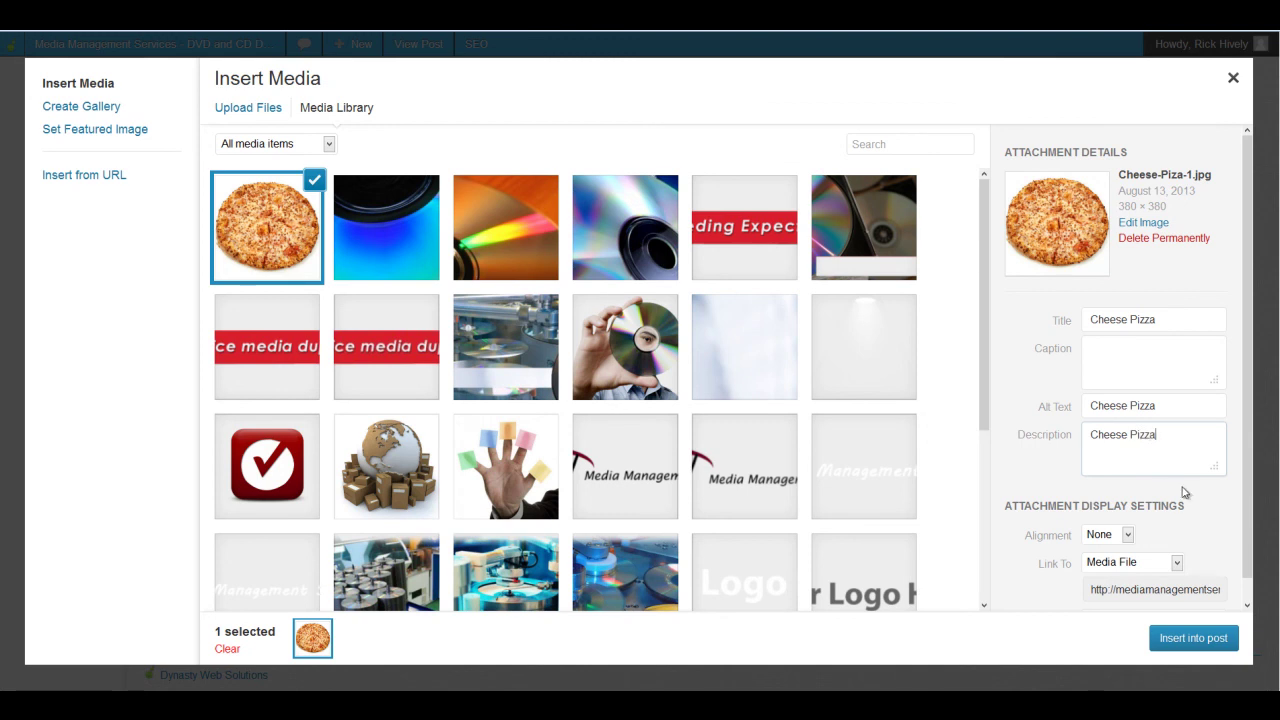
- Configure the image with right alignment, no link and Full Size – 380 × 380
scroll(1184, 490, "down", 1)
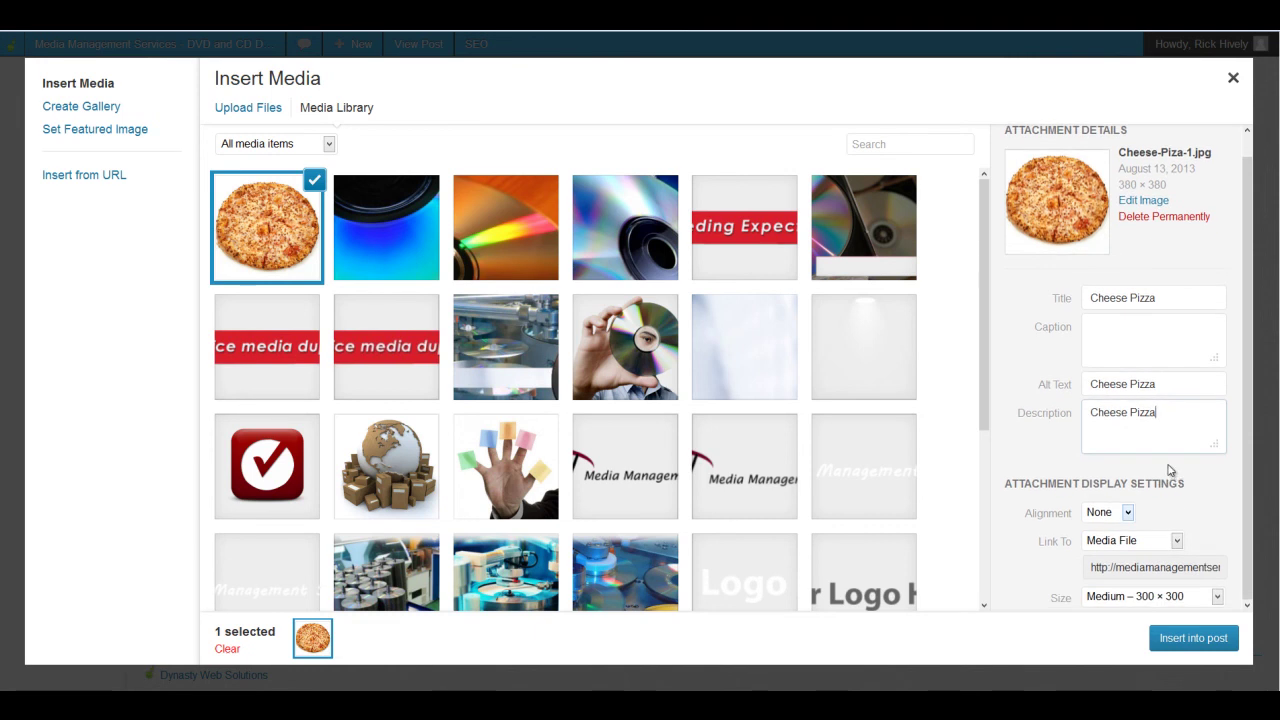
left_click(1126, 514)
left_click(1098, 556)
left_click(1130, 540)
left_click(1105, 597)
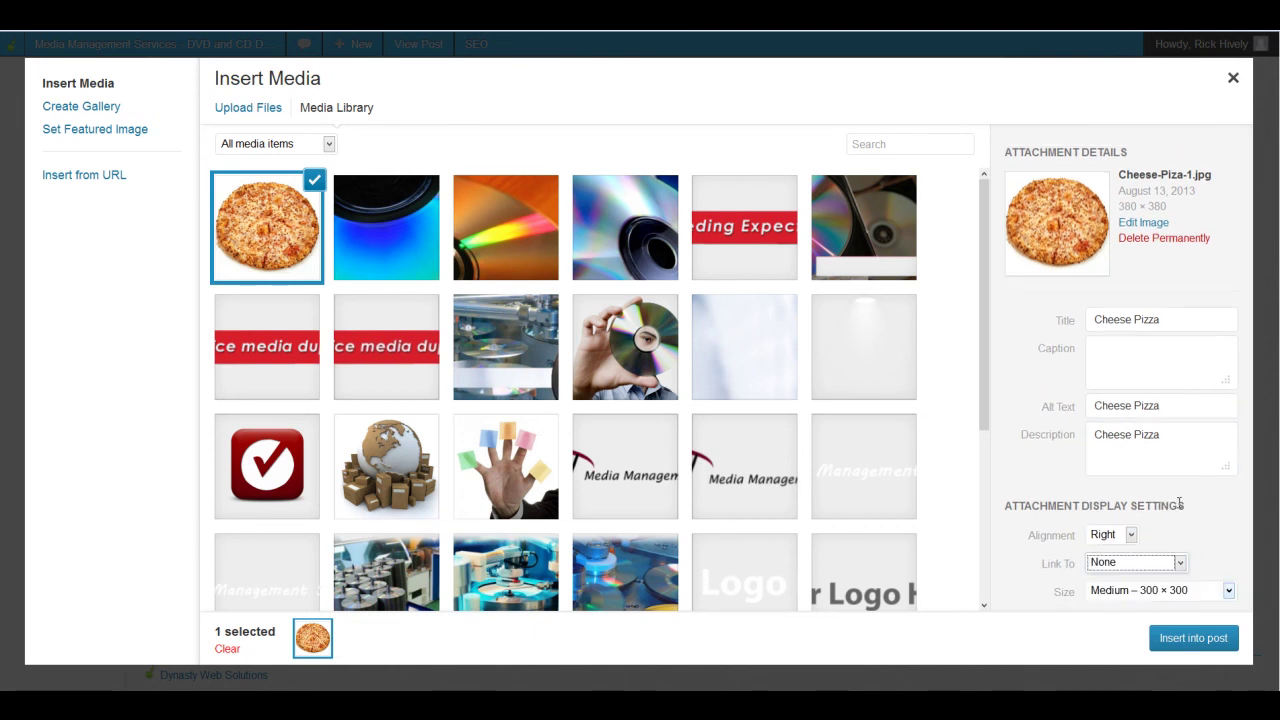
left_click(1229, 591)
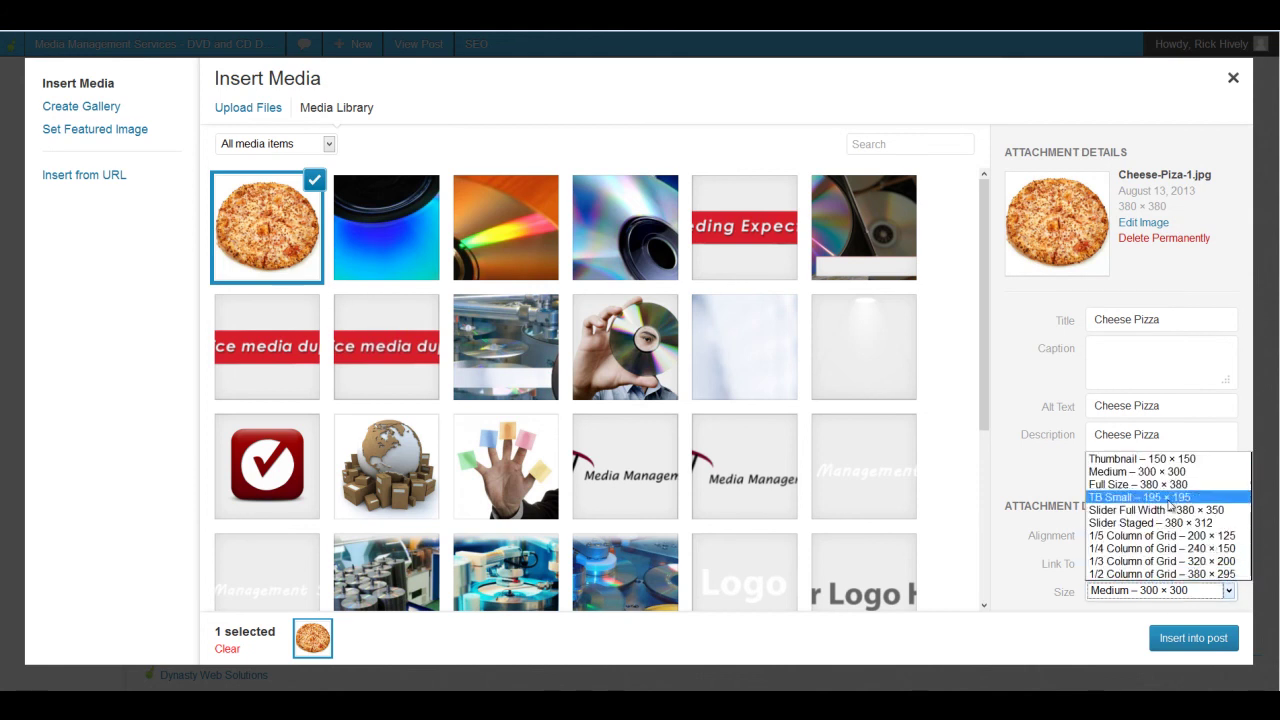
left_click(1135, 484)
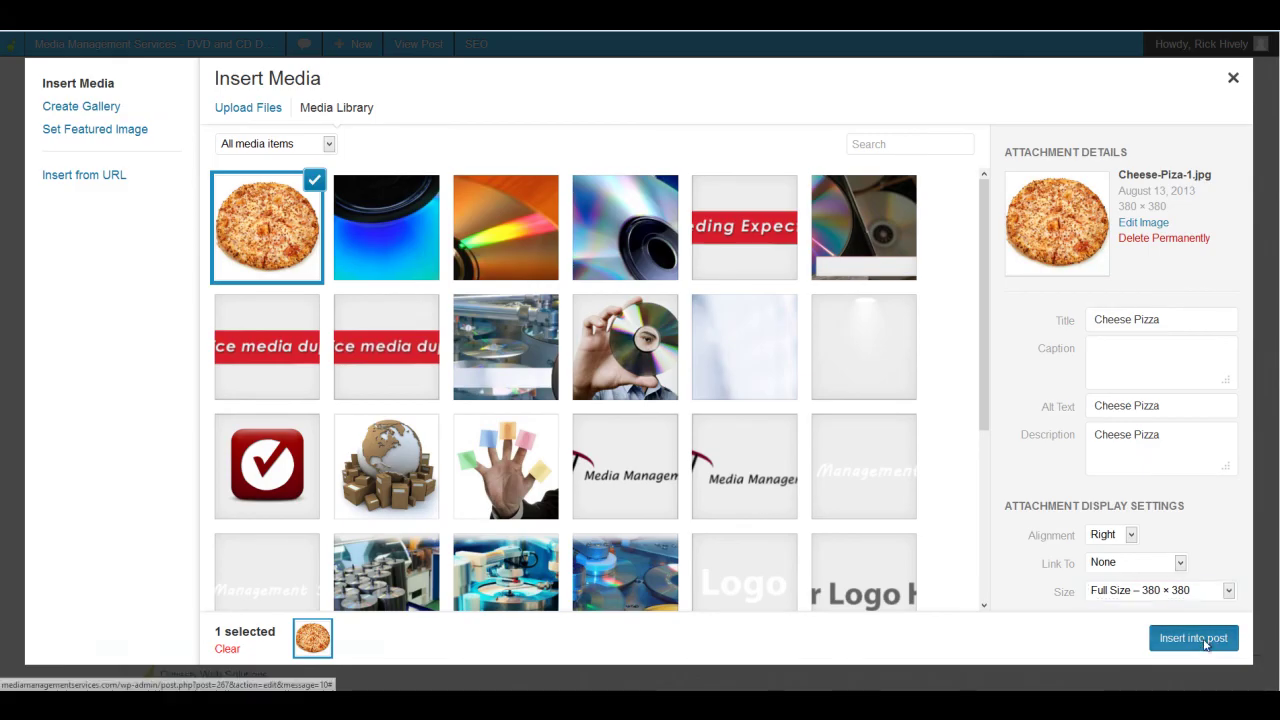
- Insert the pizza image into the post and shrink it to about half its width and height
left_click(1193, 637)
left_click(724, 359)
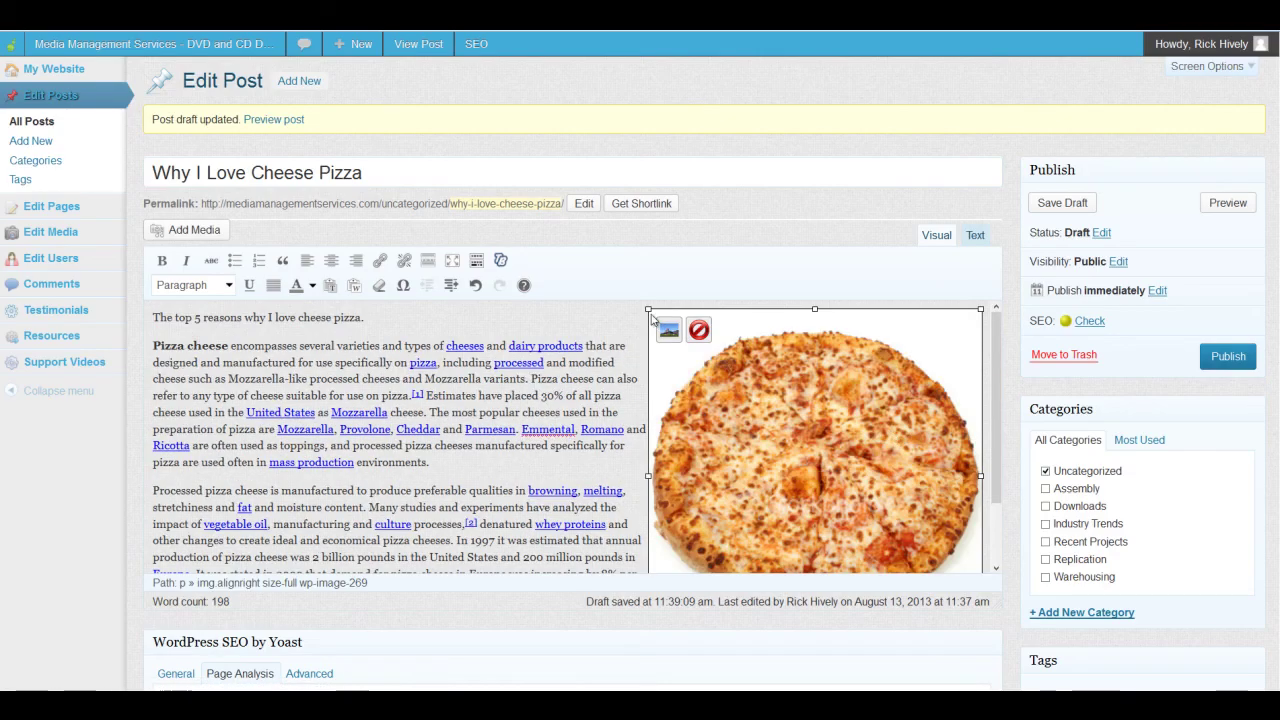
left_click_drag(648, 310, 830, 475)
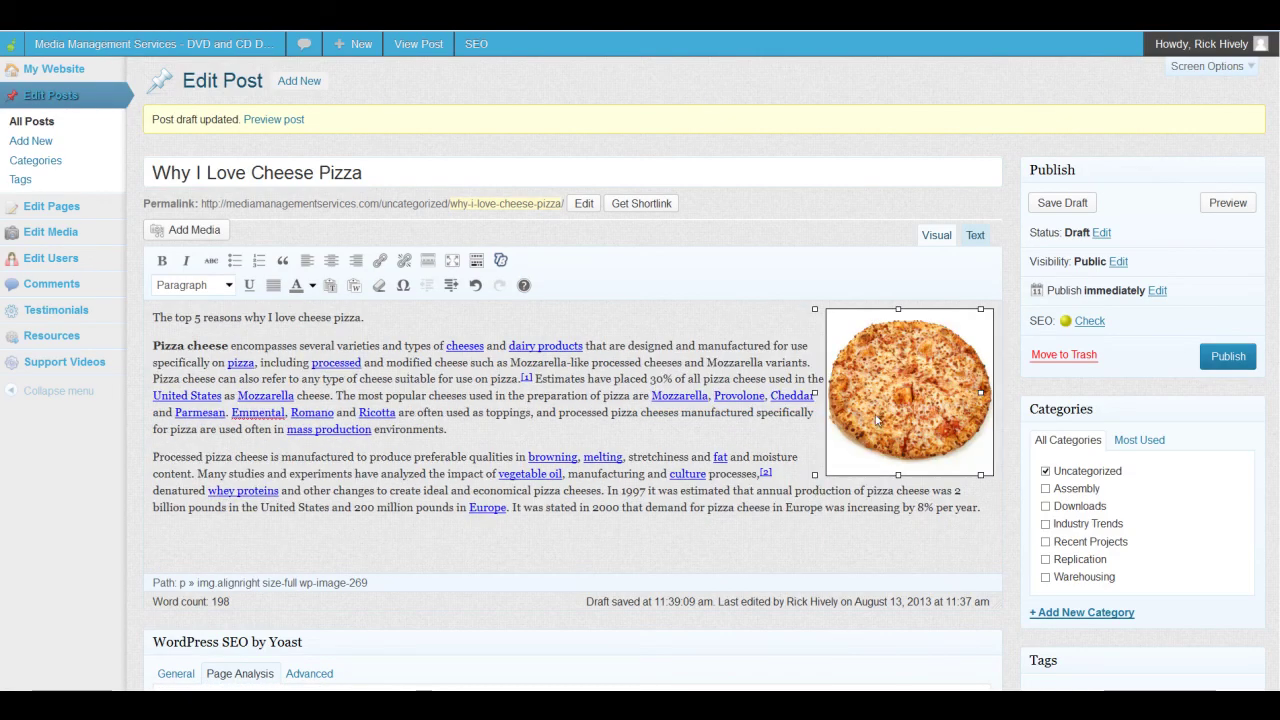
- Save the draft with the inserted pizza image and dismiss the Compare Revisions notice
left_click(704, 383)
scroll(704, 383, "down", 5)
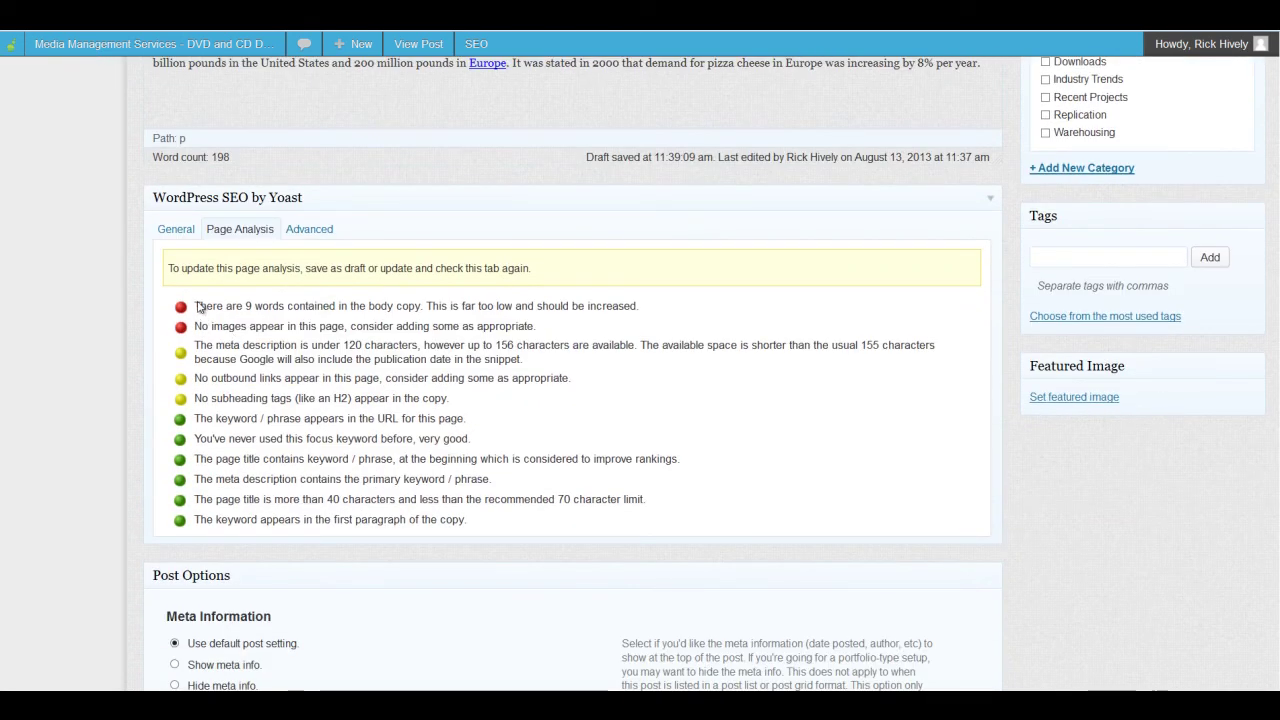
scroll(724, 376, "up", 3)
scroll(723, 371, "up", 2)
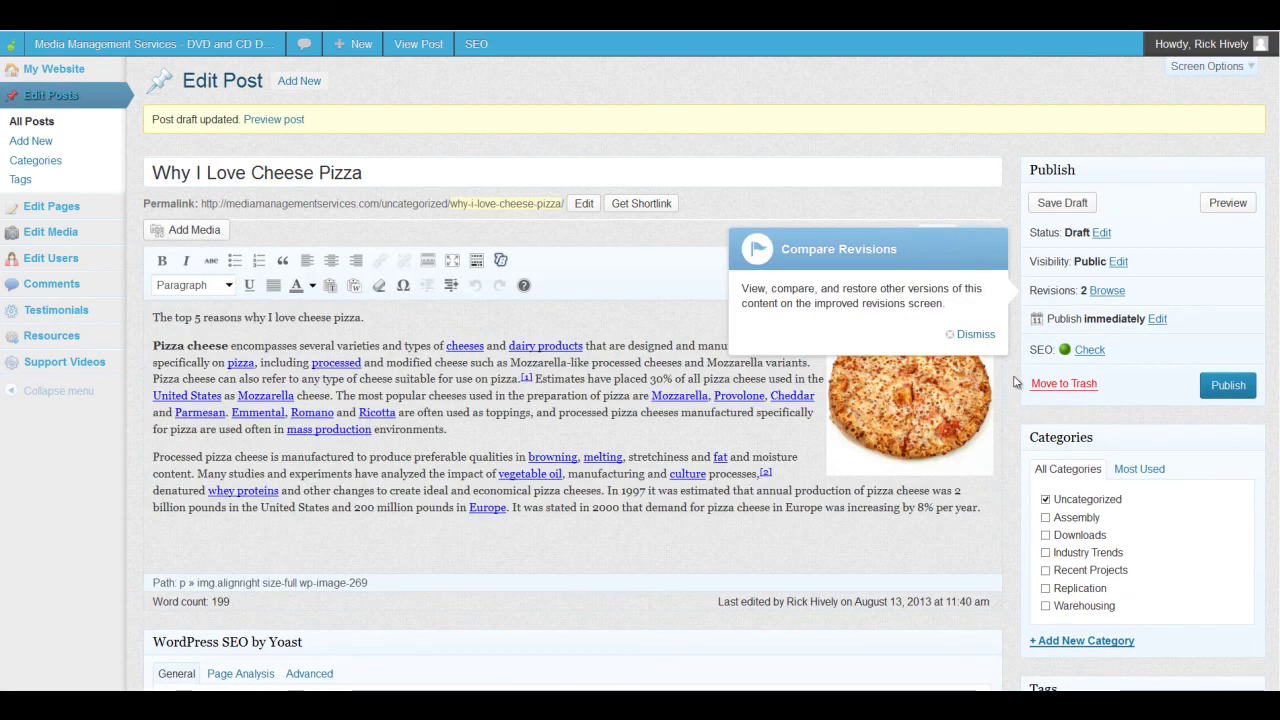
left_click(989, 336)
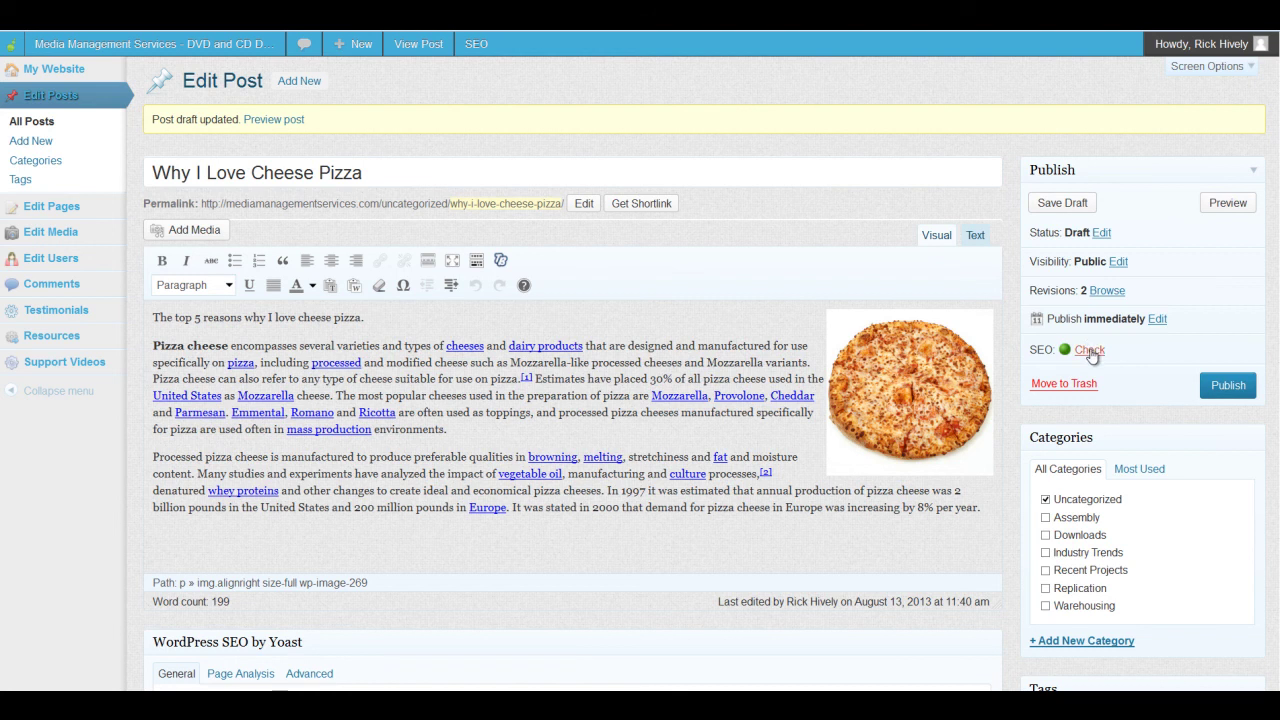
- Review the updated Yoast page analysis of the saved draft, including keyword density, word count, readability, meta description and image alt tags
left_click(1090, 349)
scroll(500, 380, "up", 2)
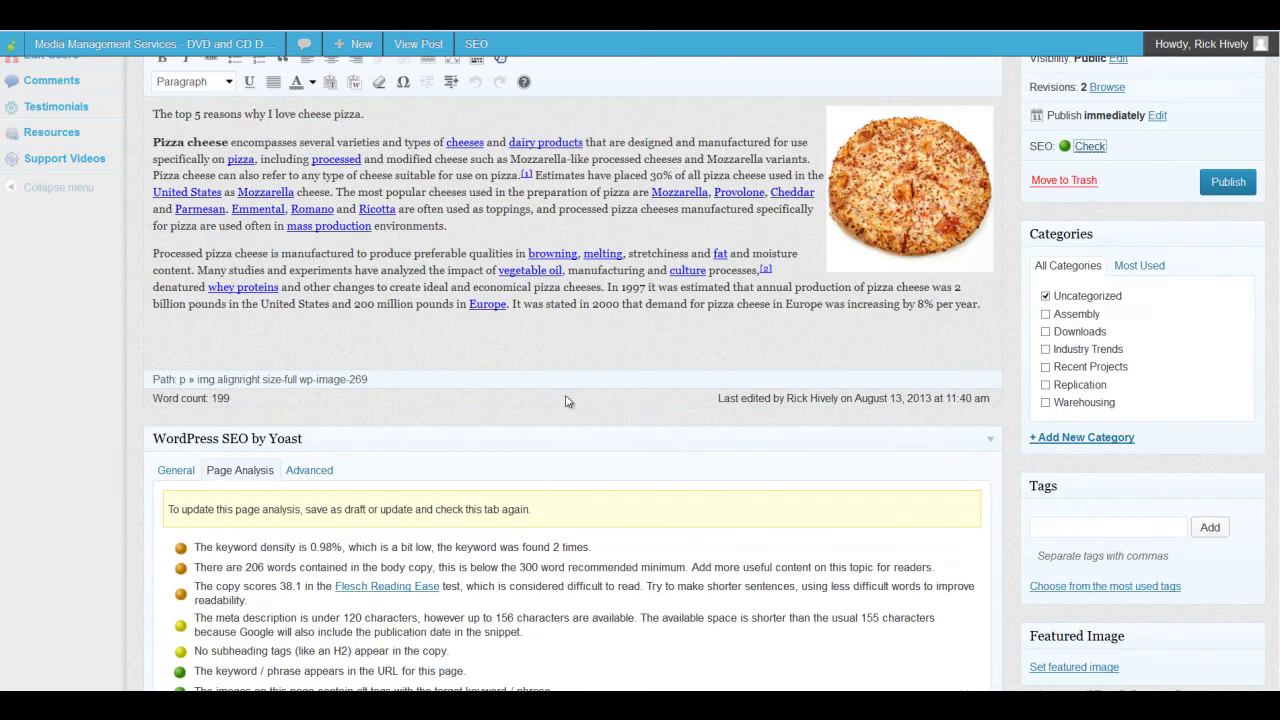
scroll(520, 400, "up", 5)
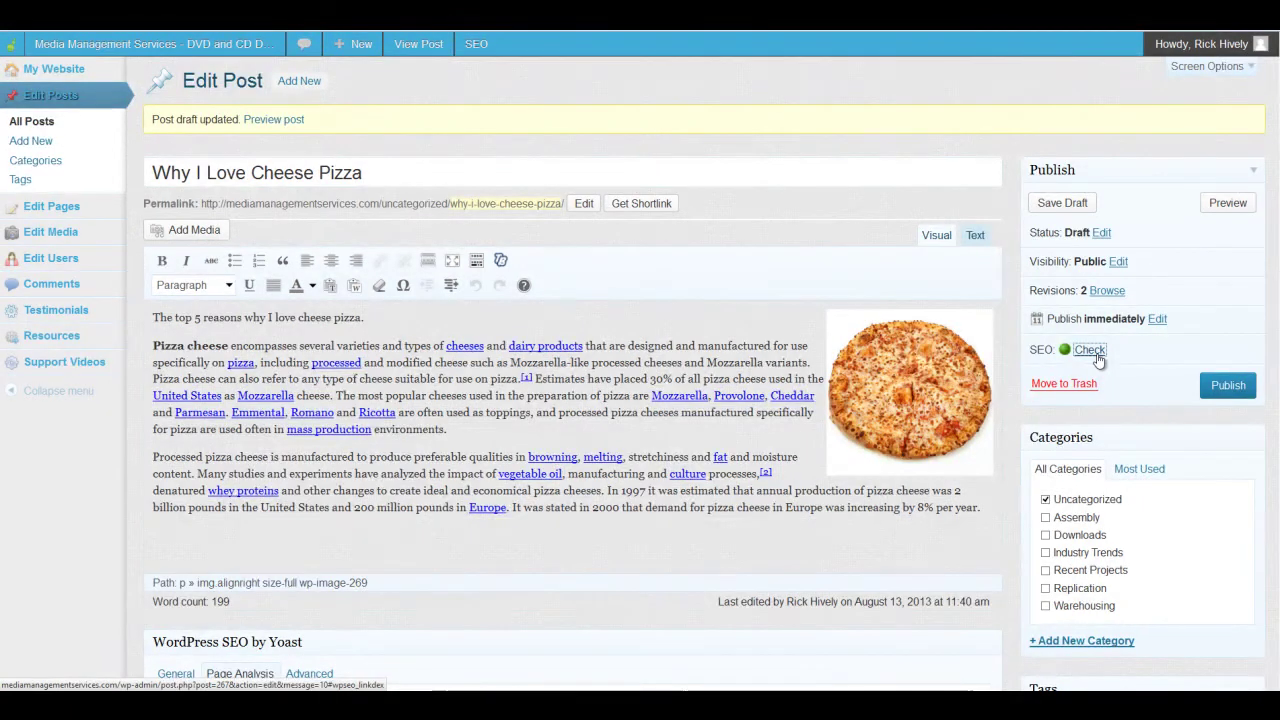
left_click(1089, 350)
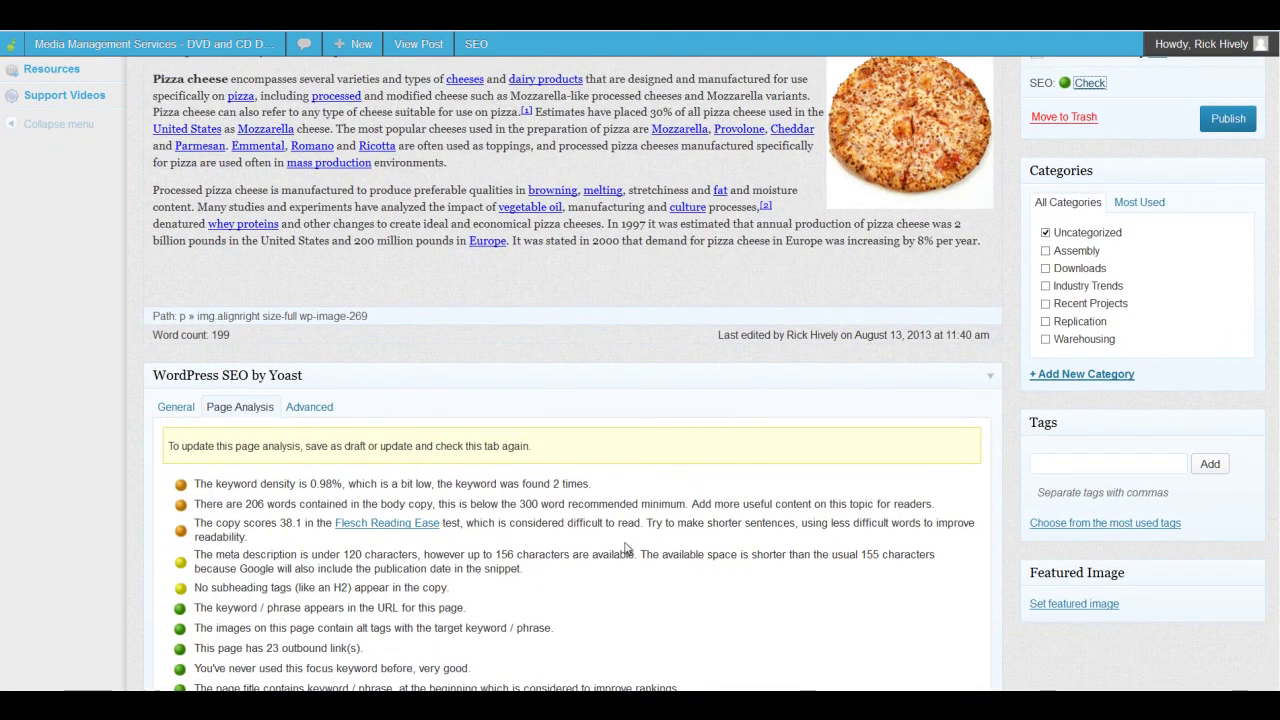
scroll(626, 548, "down", 1)
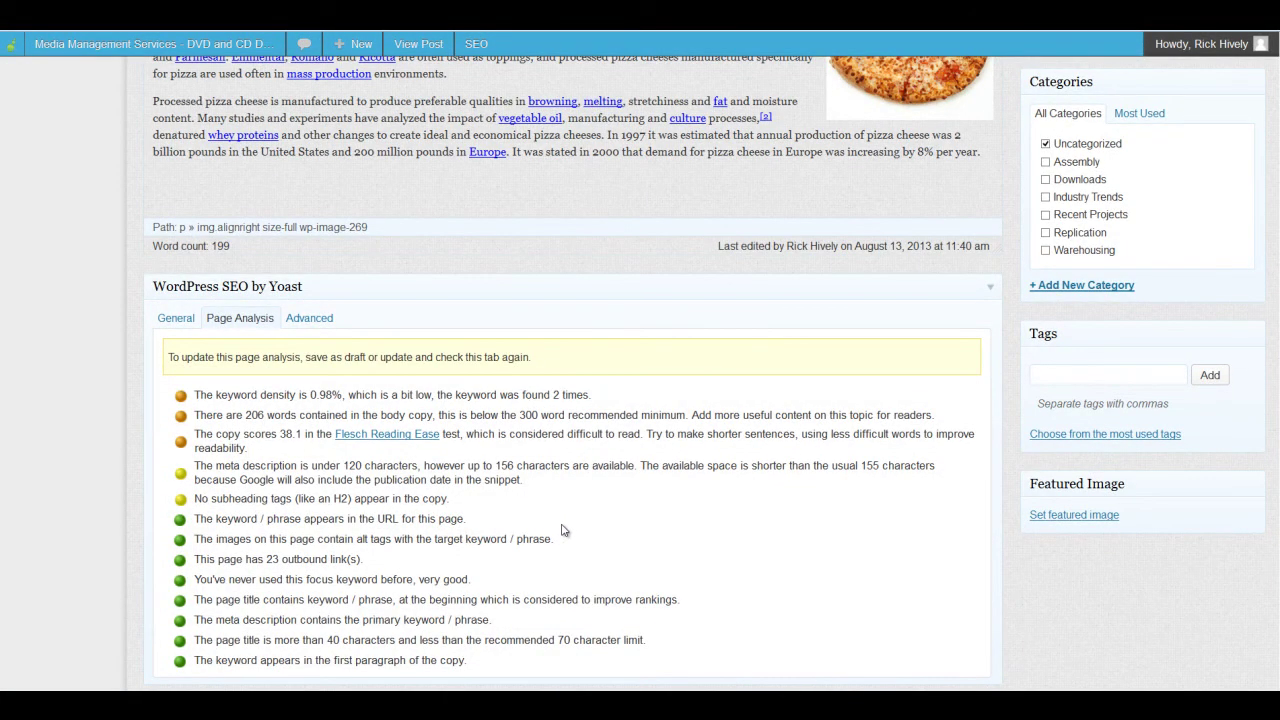
scroll(563, 530, "up", 4)
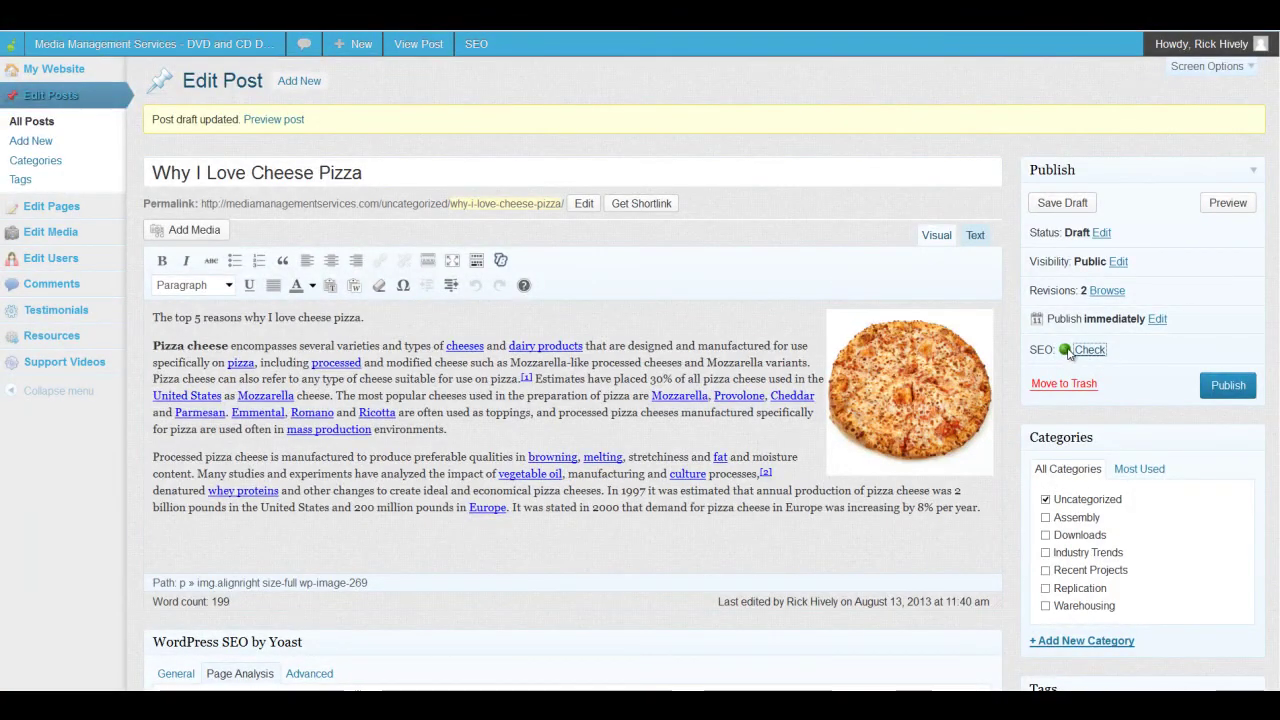
scroll(700, 460, "down", 4)
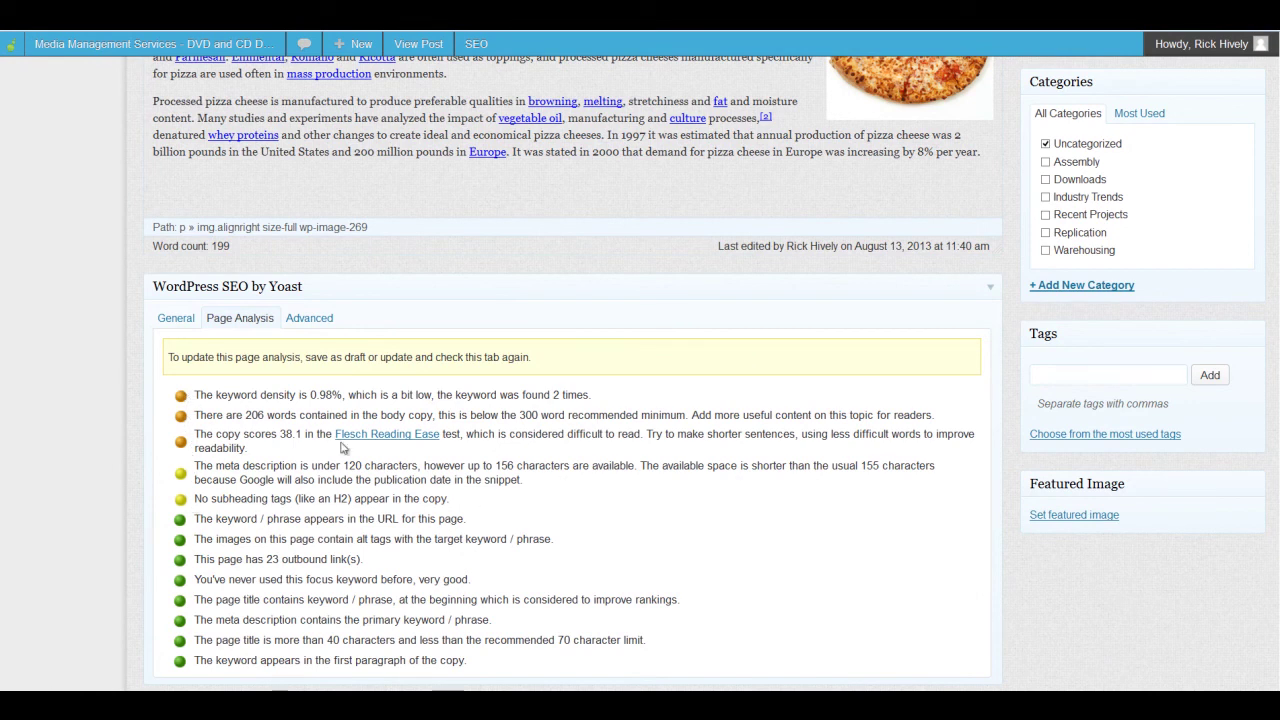
scroll(794, 511, "up", 4)
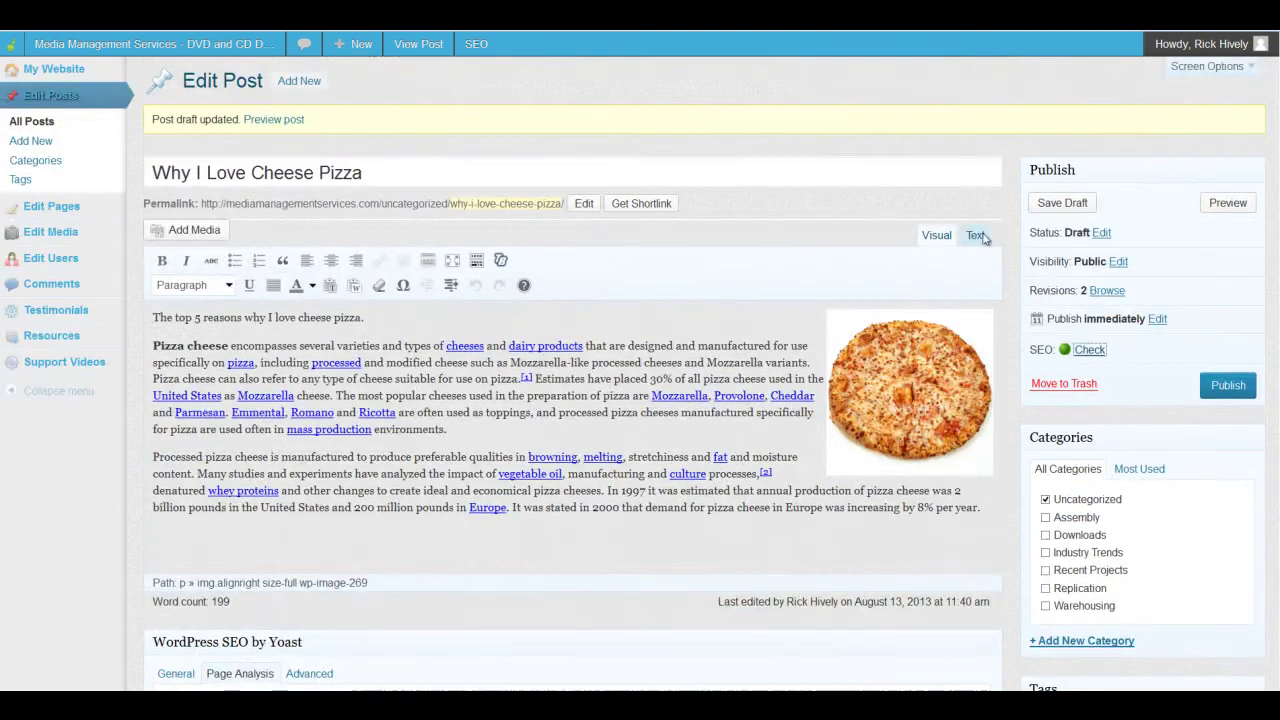